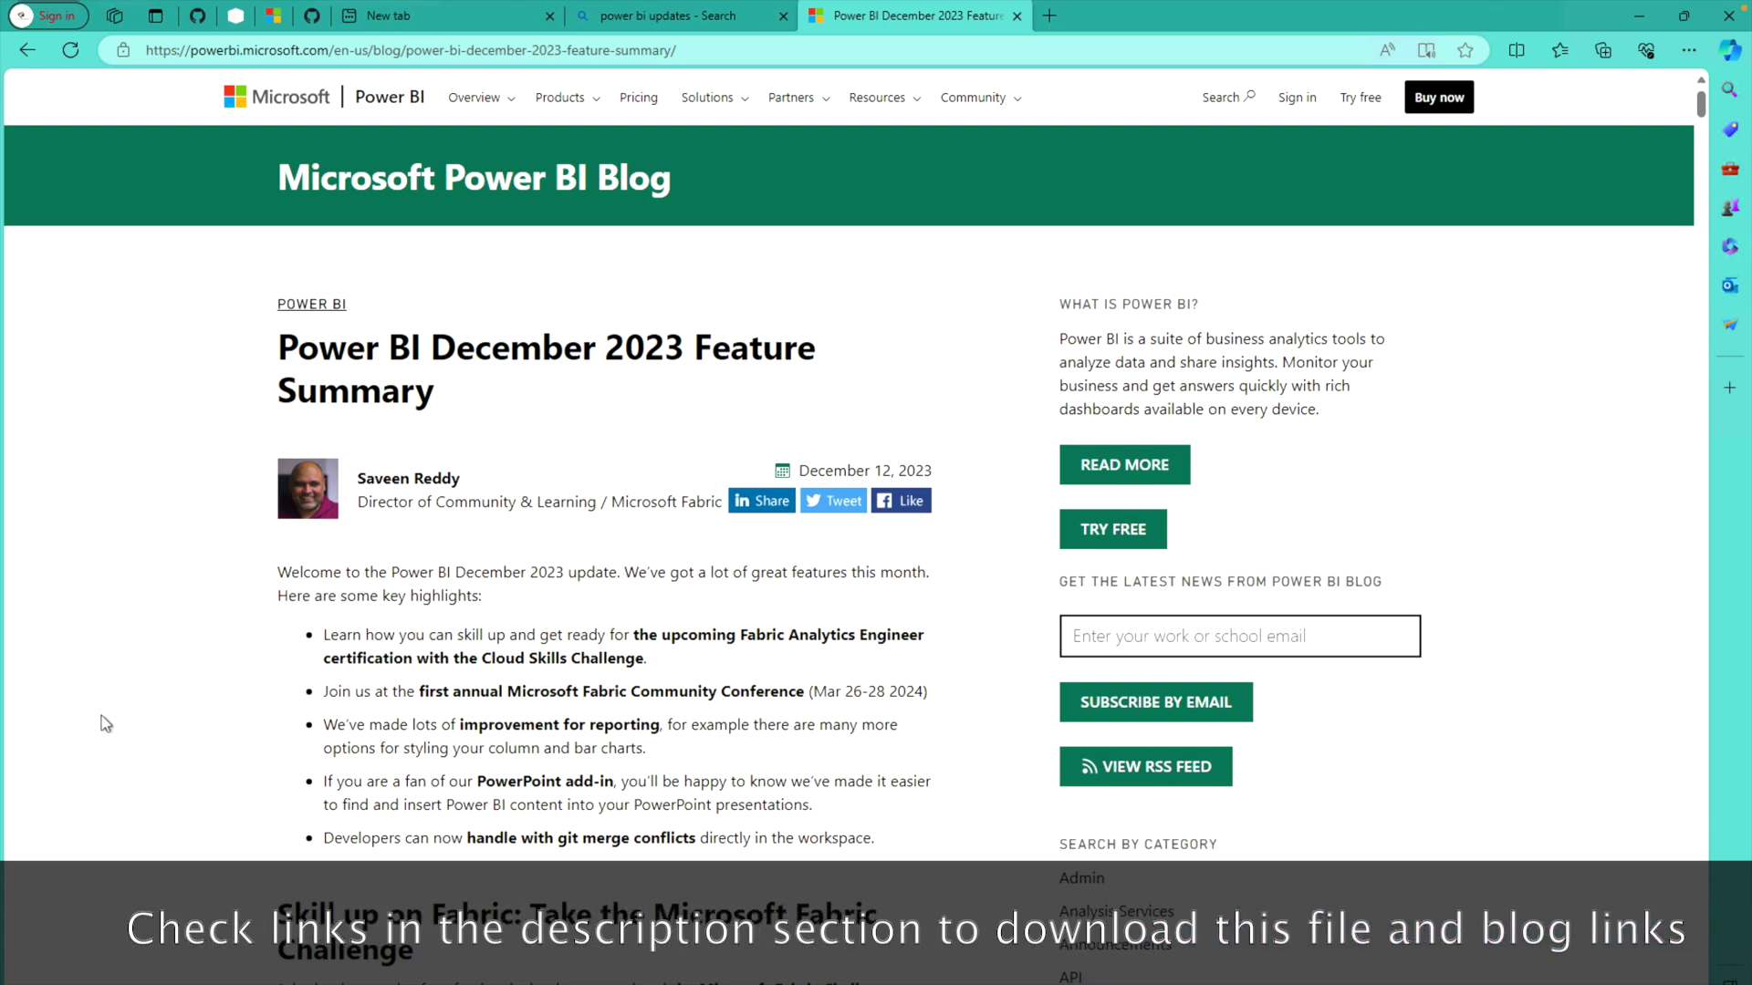
Jump to the blog's 'More styling options for column and bar charts' section via the Contents list
{"action": "scroll", "coordinate": [106, 724], "scroll_direction": "down", "scroll_amount": 10}
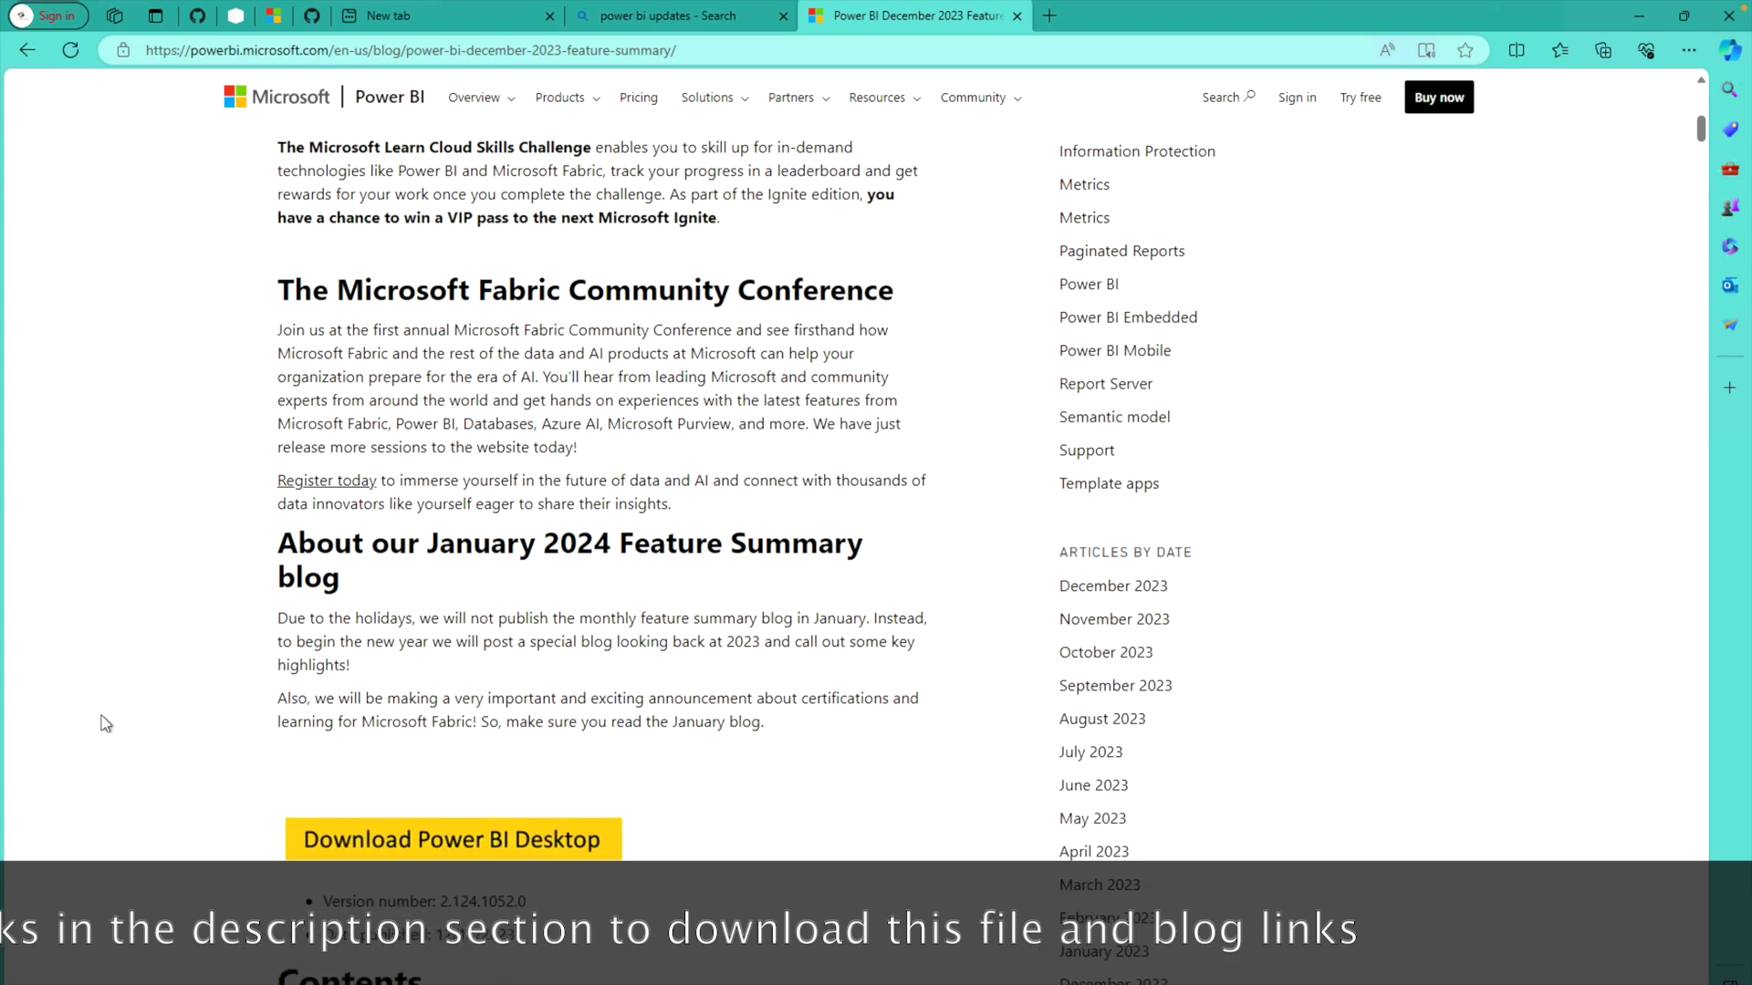
{"action": "scroll", "coordinate": [106, 724], "scroll_direction": "down", "scroll_amount": 4}
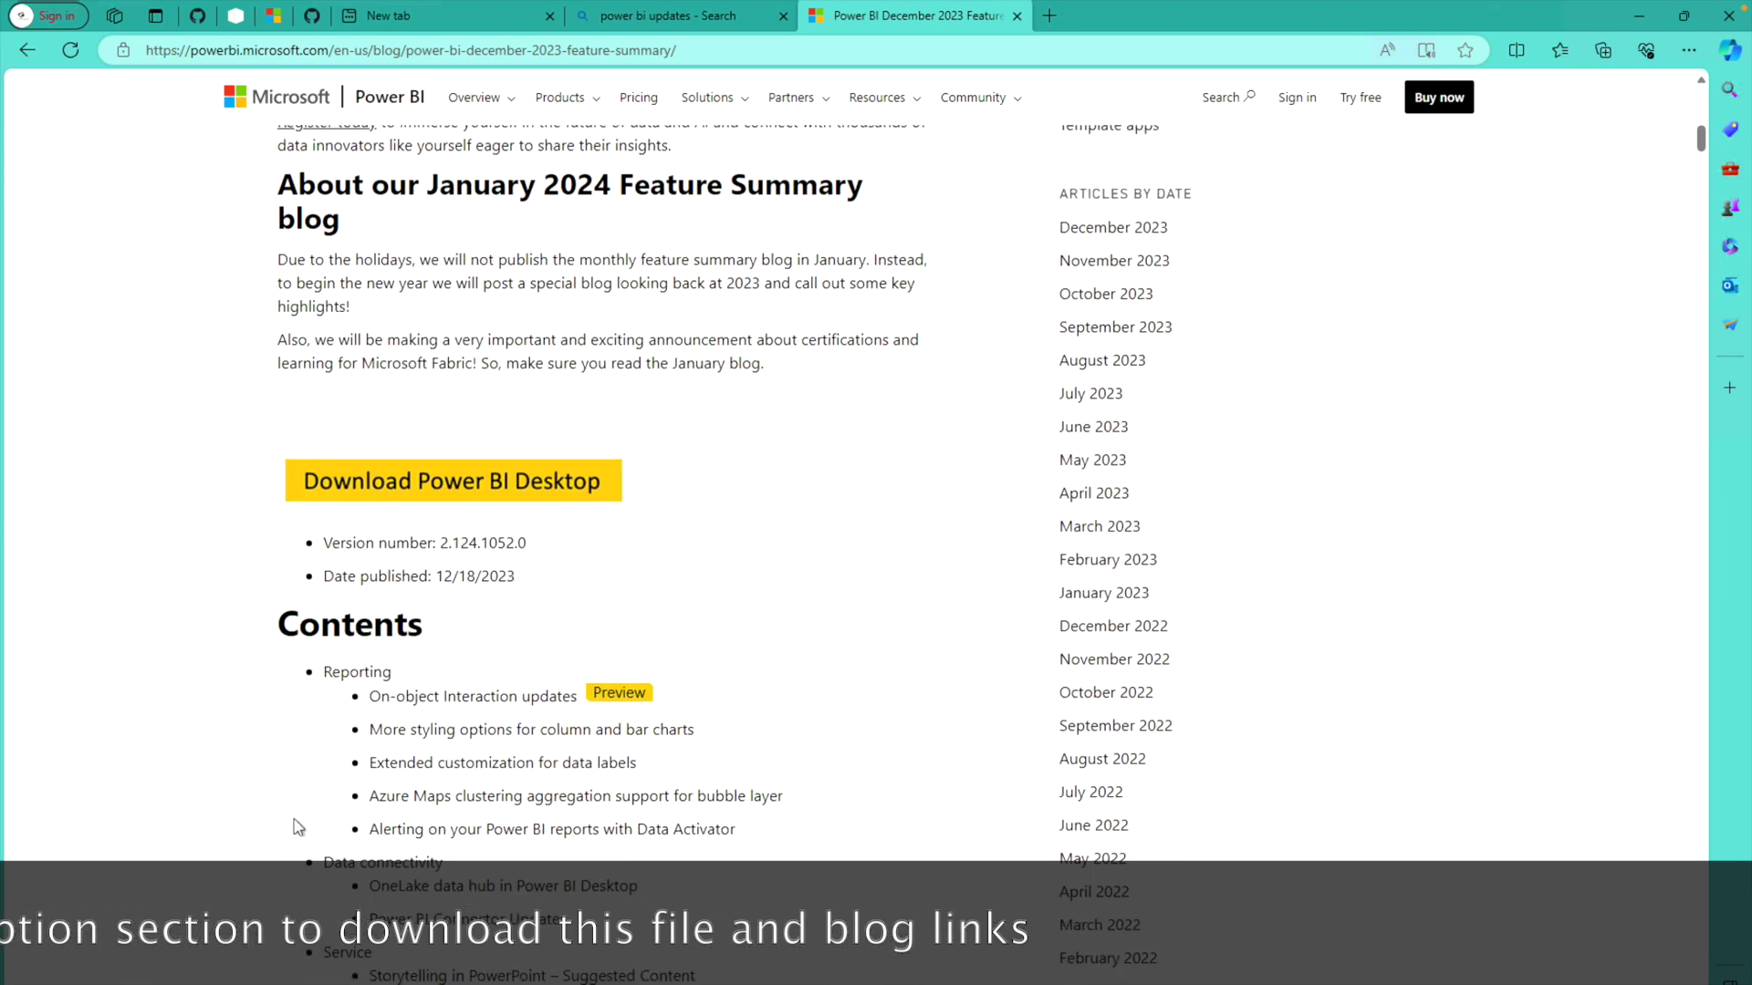
{"action": "left_click", "coordinate": [424, 730]}
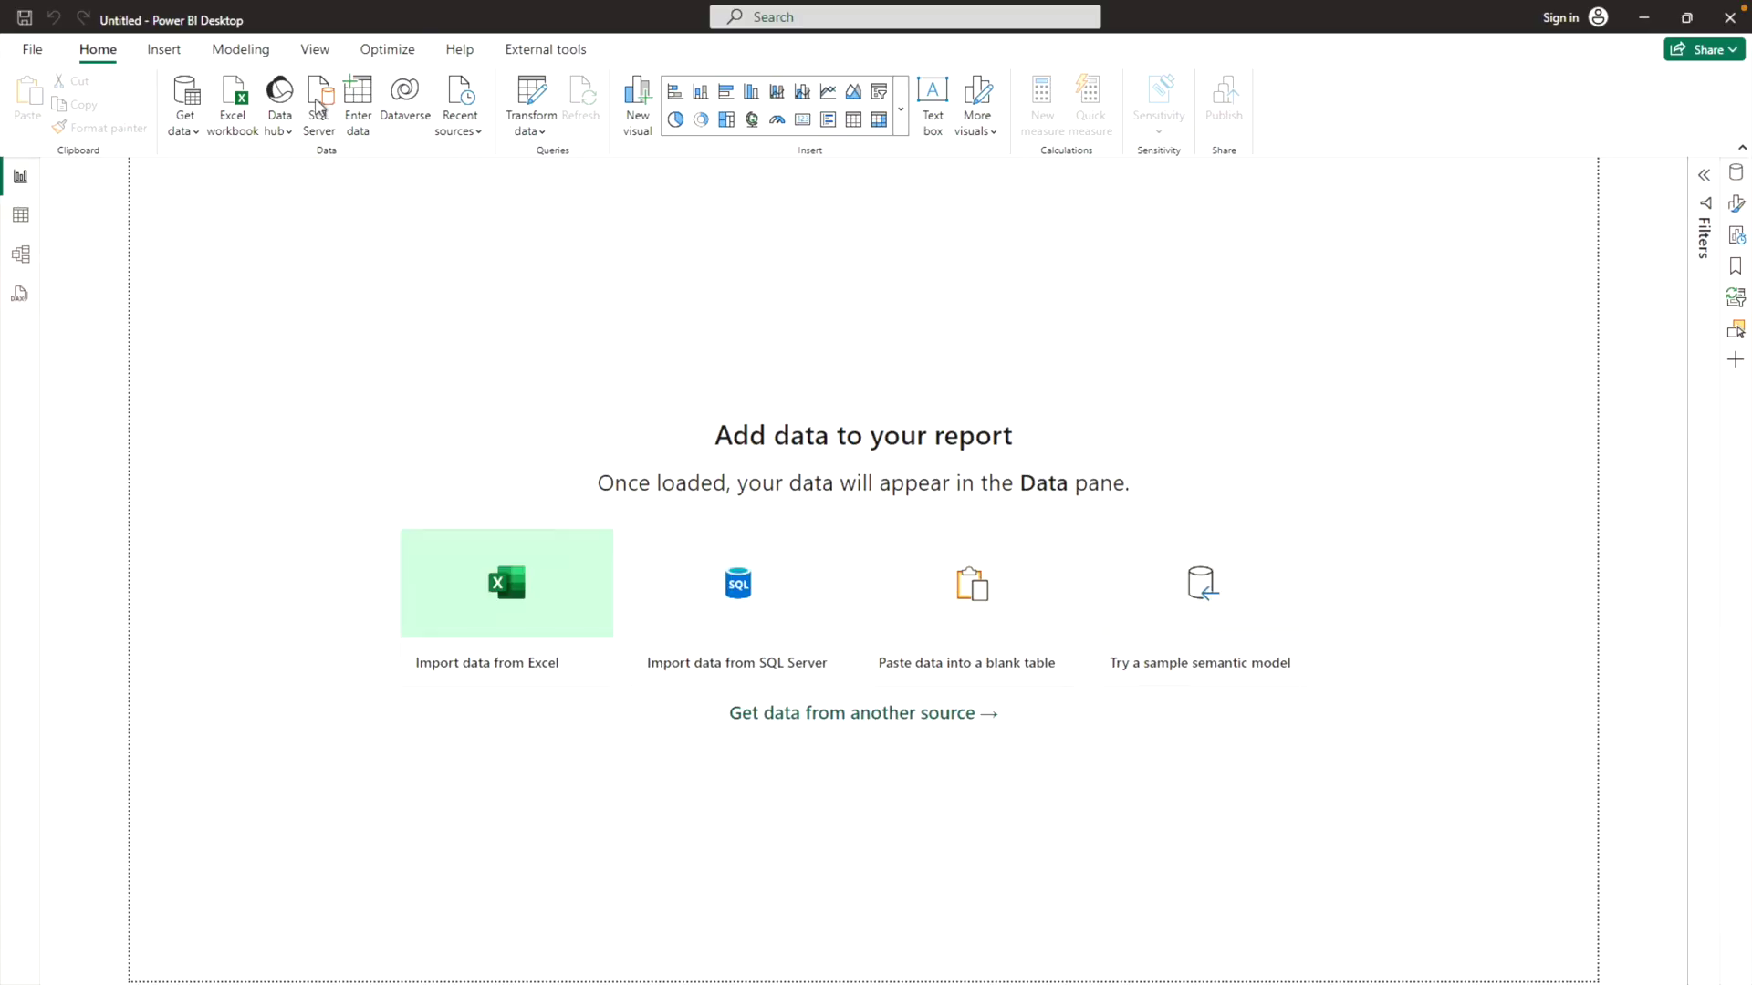
Open the Options dialog through File > Options and settings
{"action": "left_click", "coordinate": [32, 49]}
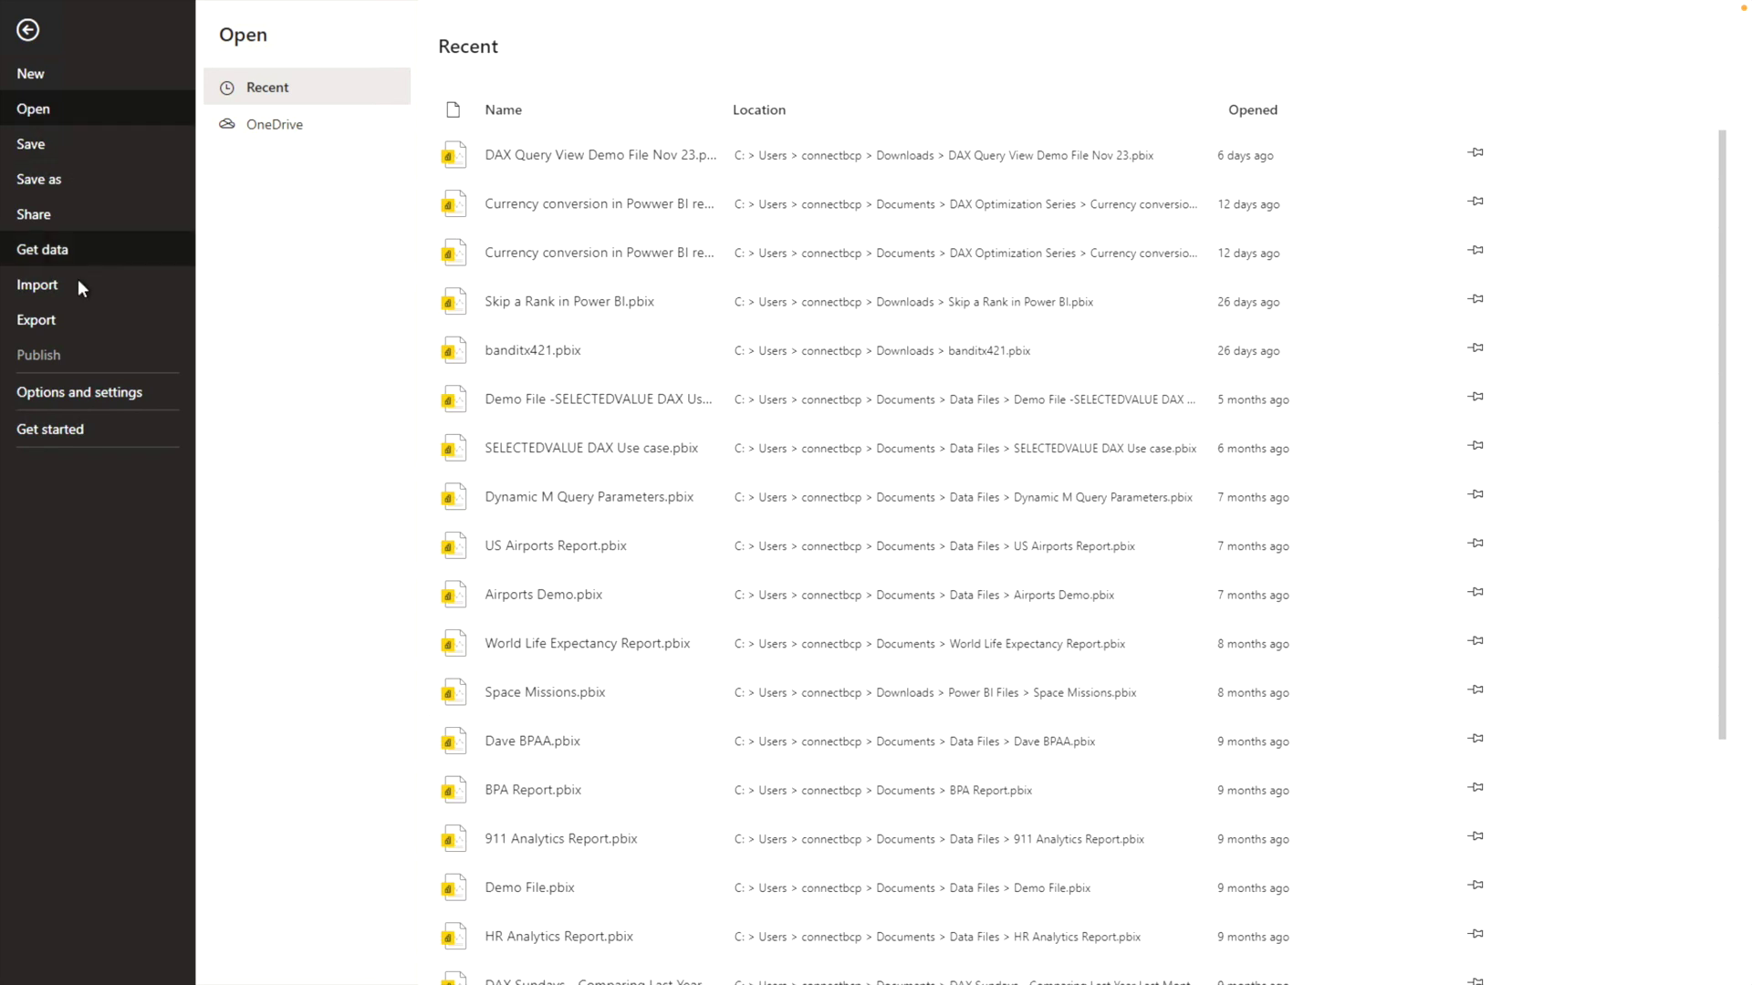
{"action": "left_click", "coordinate": [79, 402]}
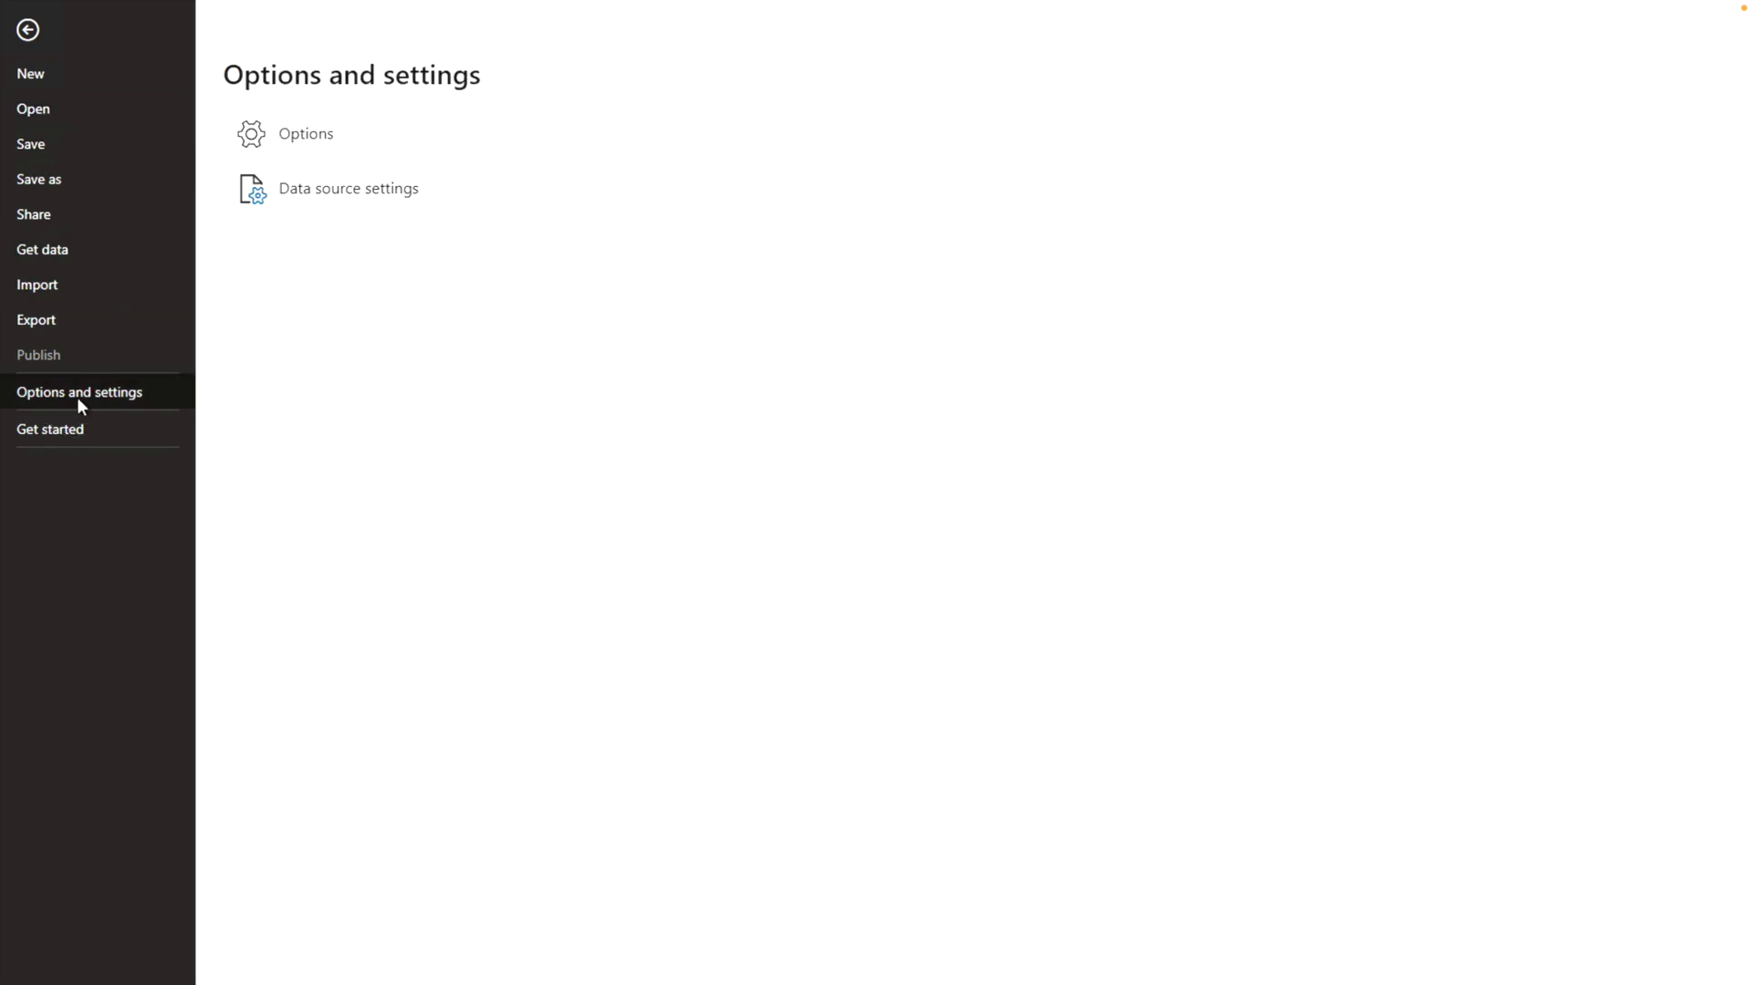
{"action": "left_click", "coordinate": [311, 143]}
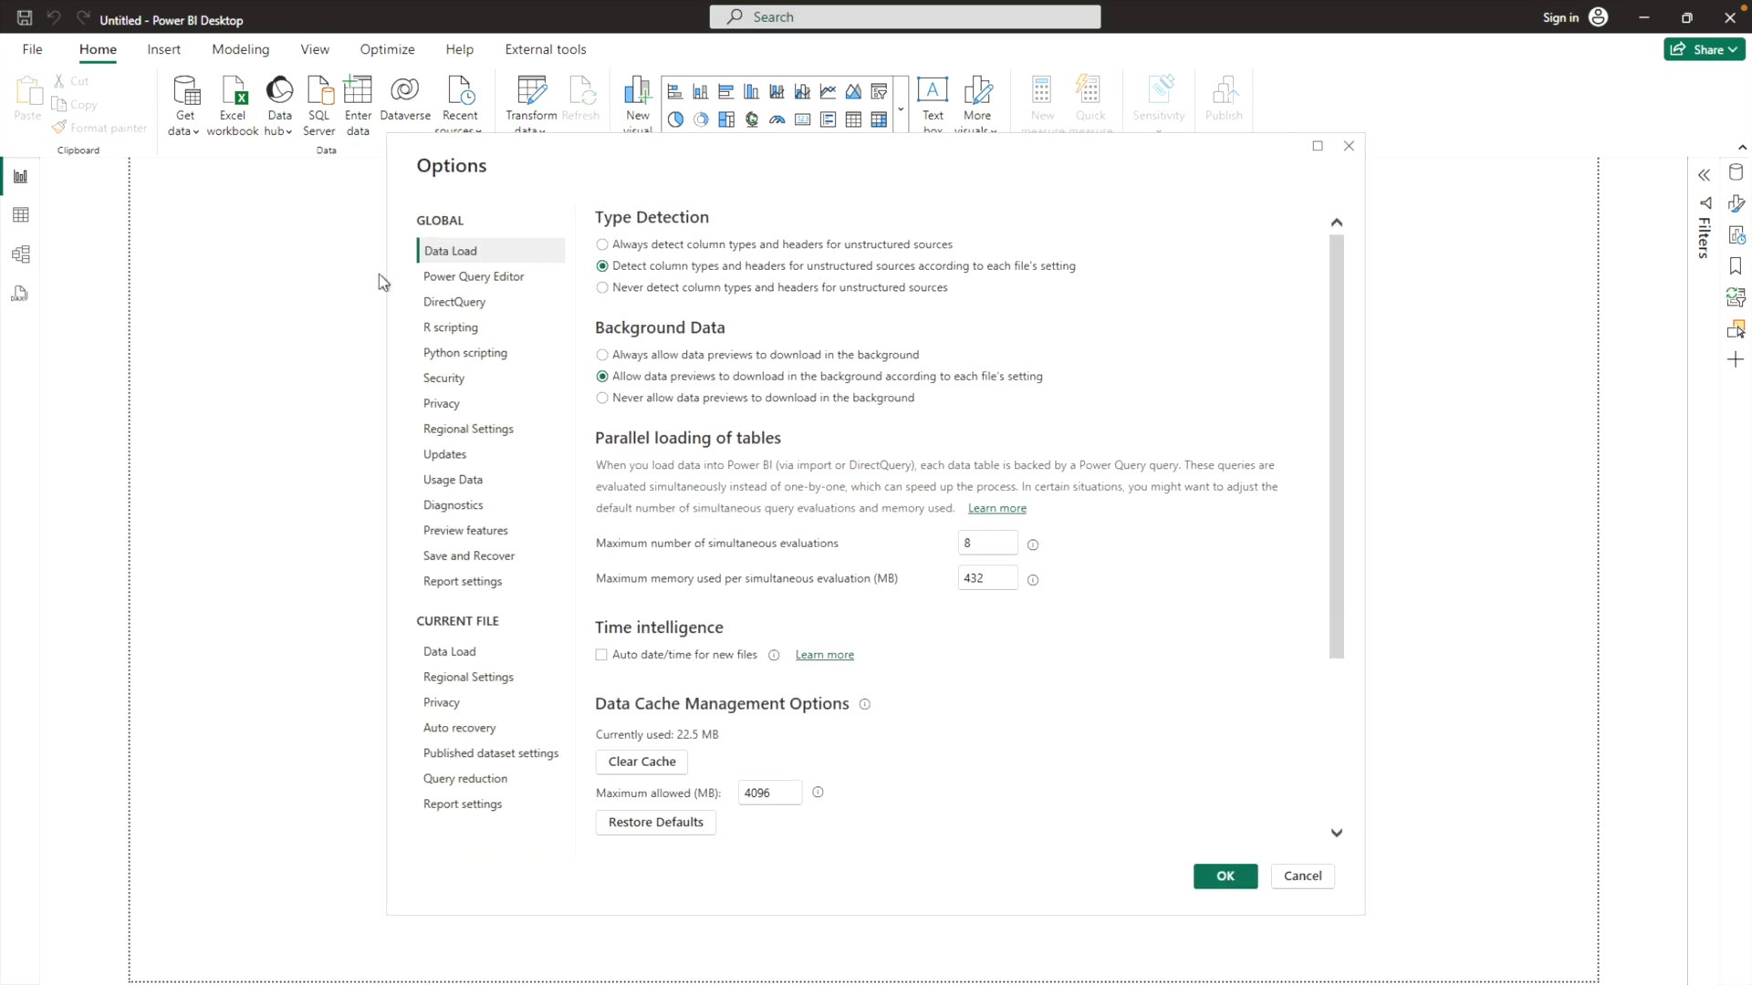
Check the 'Power BI Home in Desktop' preview feature and confirm the change
{"action": "left_click", "coordinate": [480, 533]}
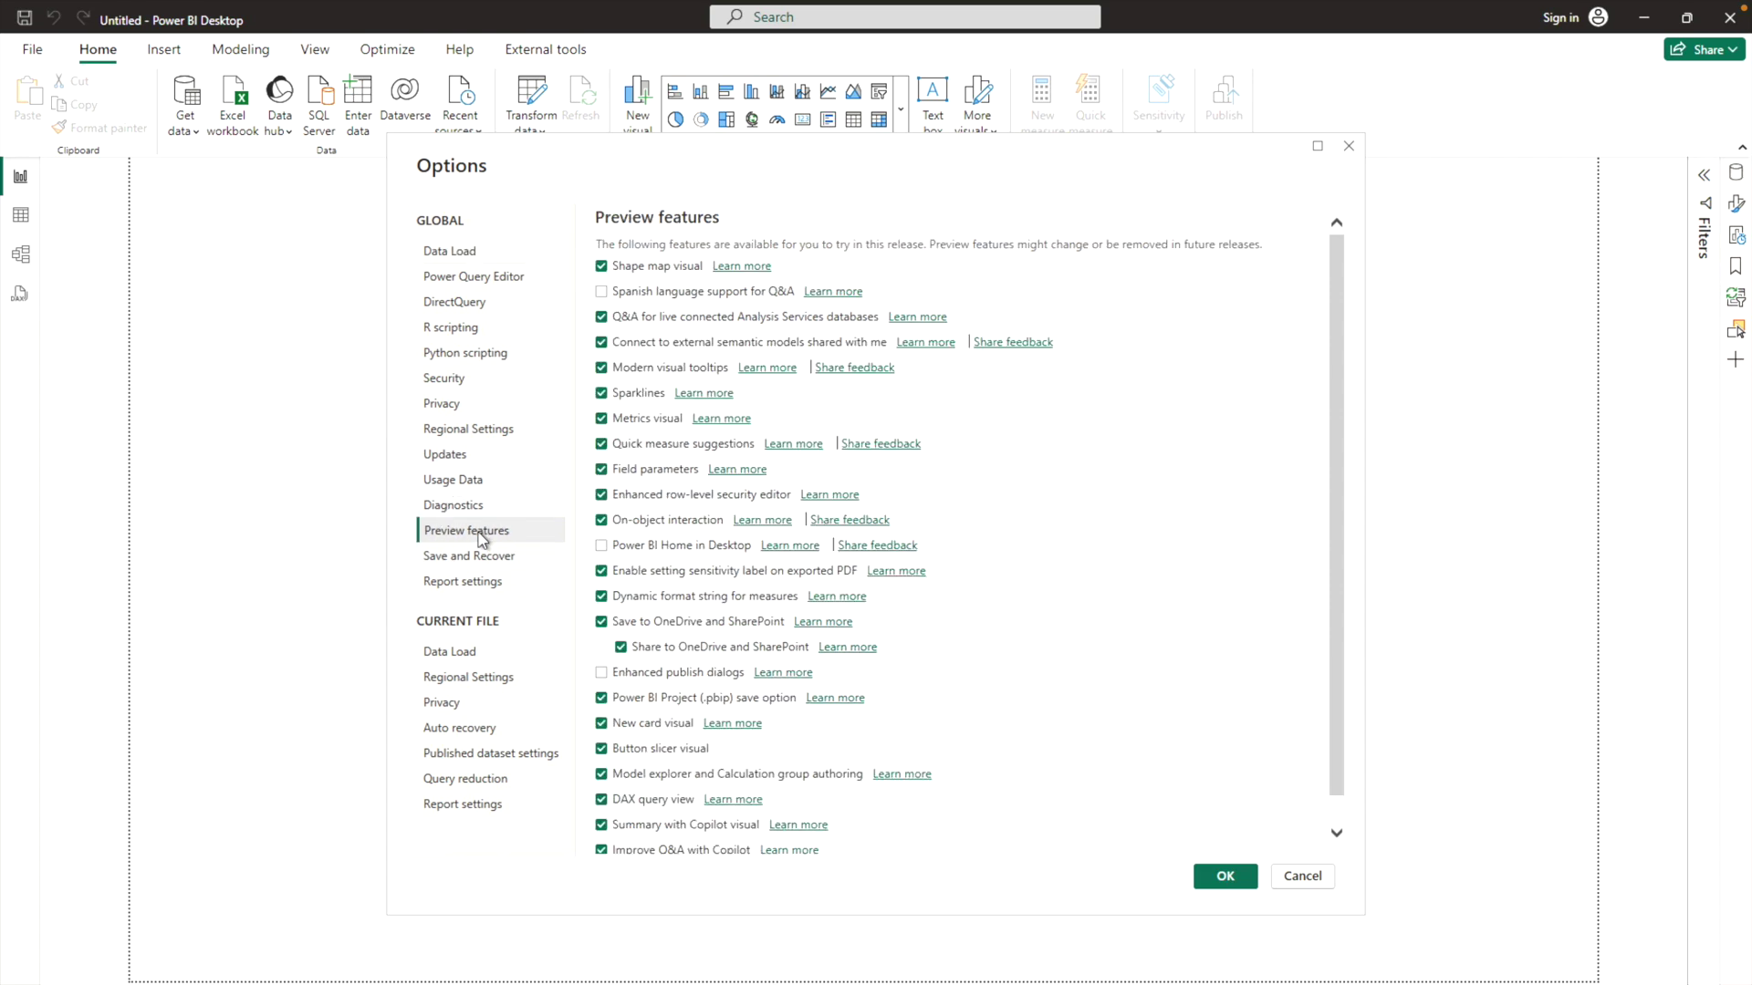
{"action": "scroll", "coordinate": [675, 757], "scroll_direction": "down", "scroll_amount": 1}
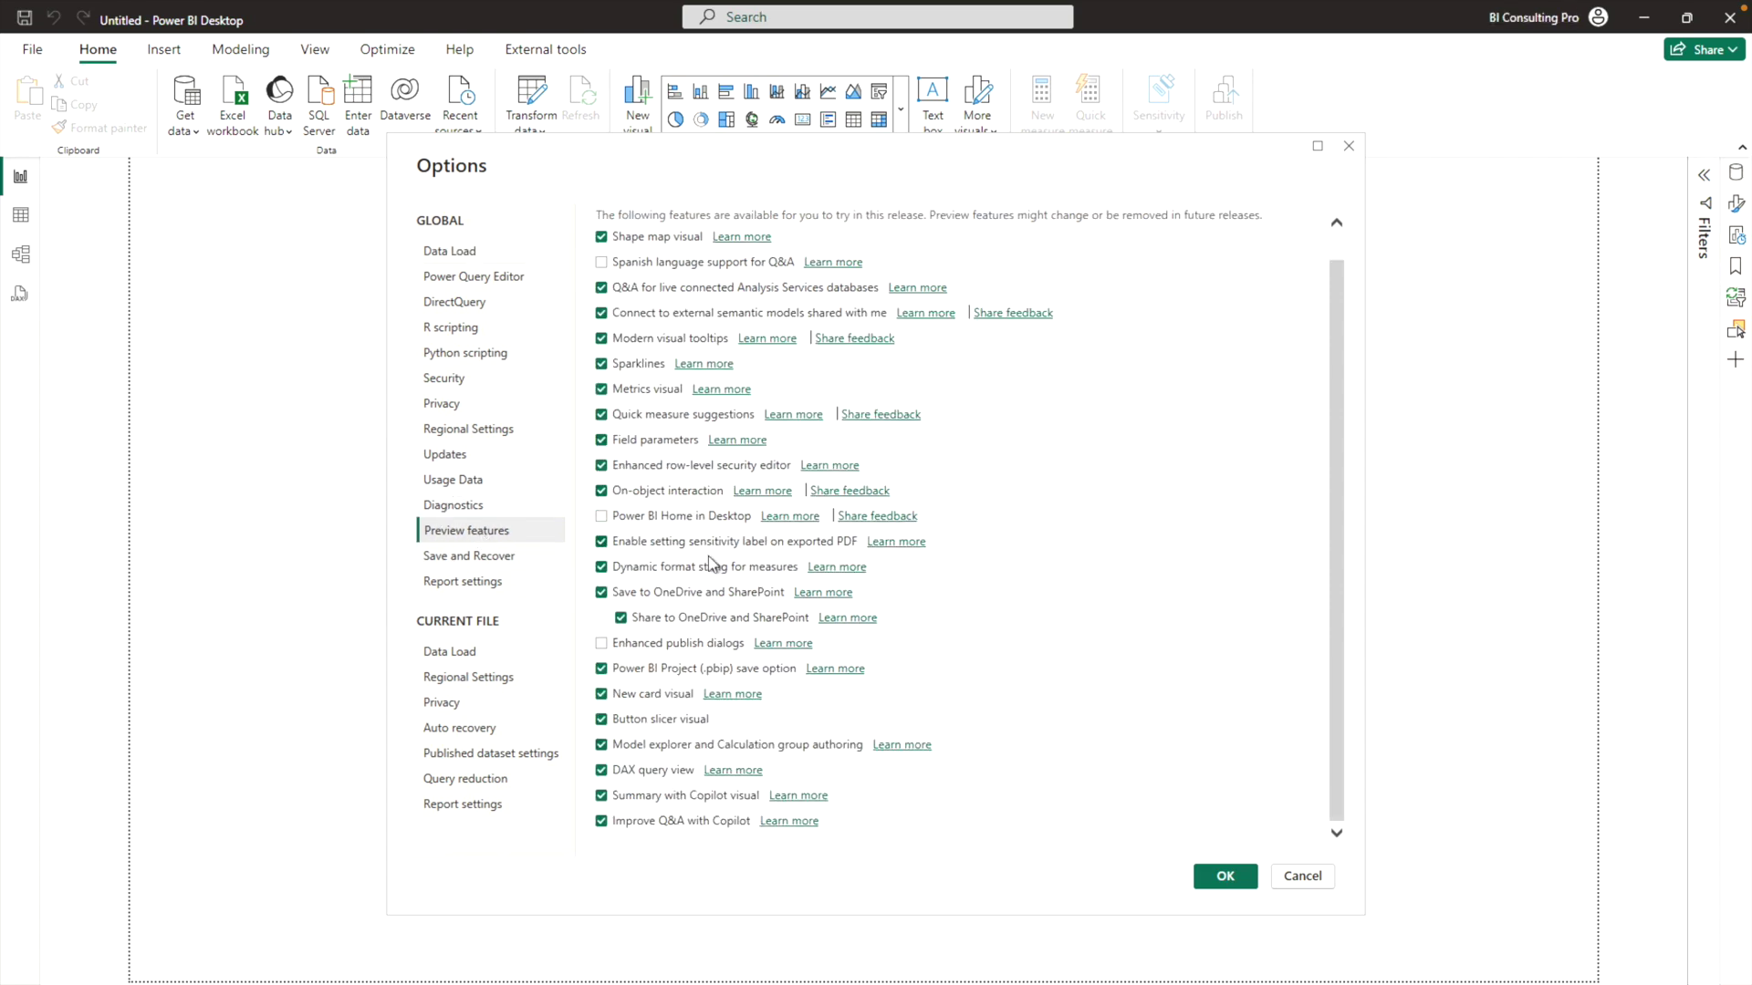
{"action": "left_click", "coordinate": [603, 518]}
{"action": "left_click", "coordinate": [1228, 881]}
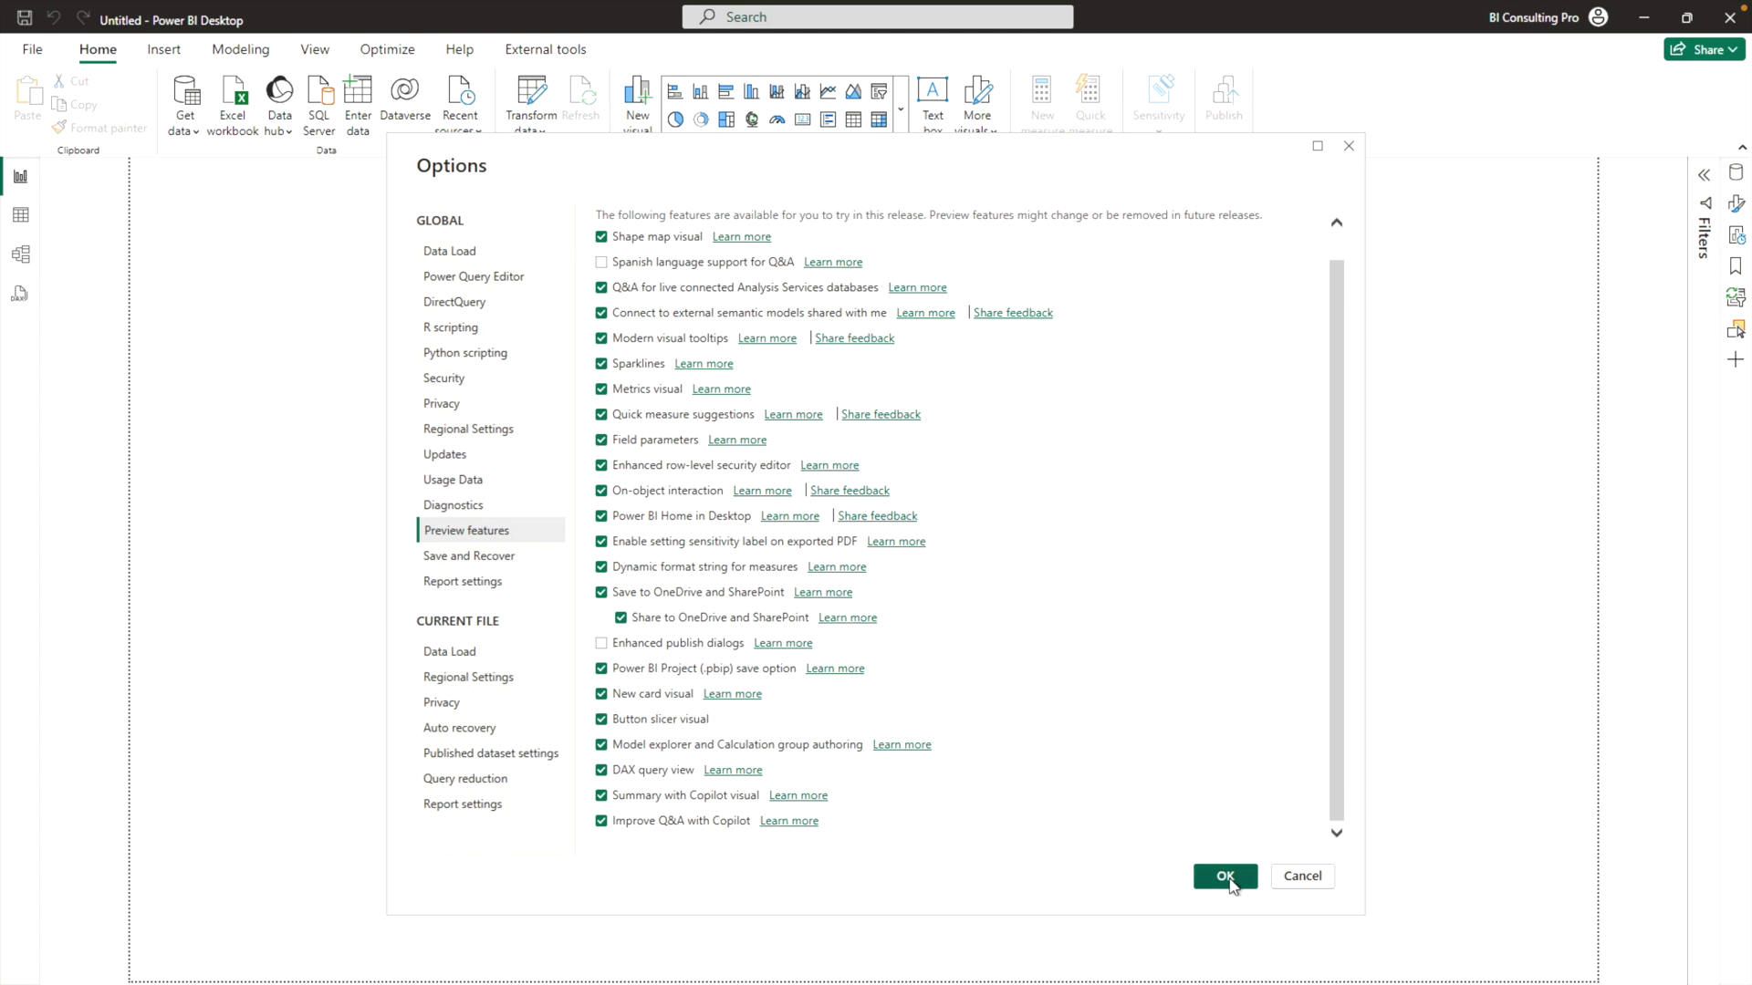
{"action": "left_click", "coordinate": [1225, 877]}
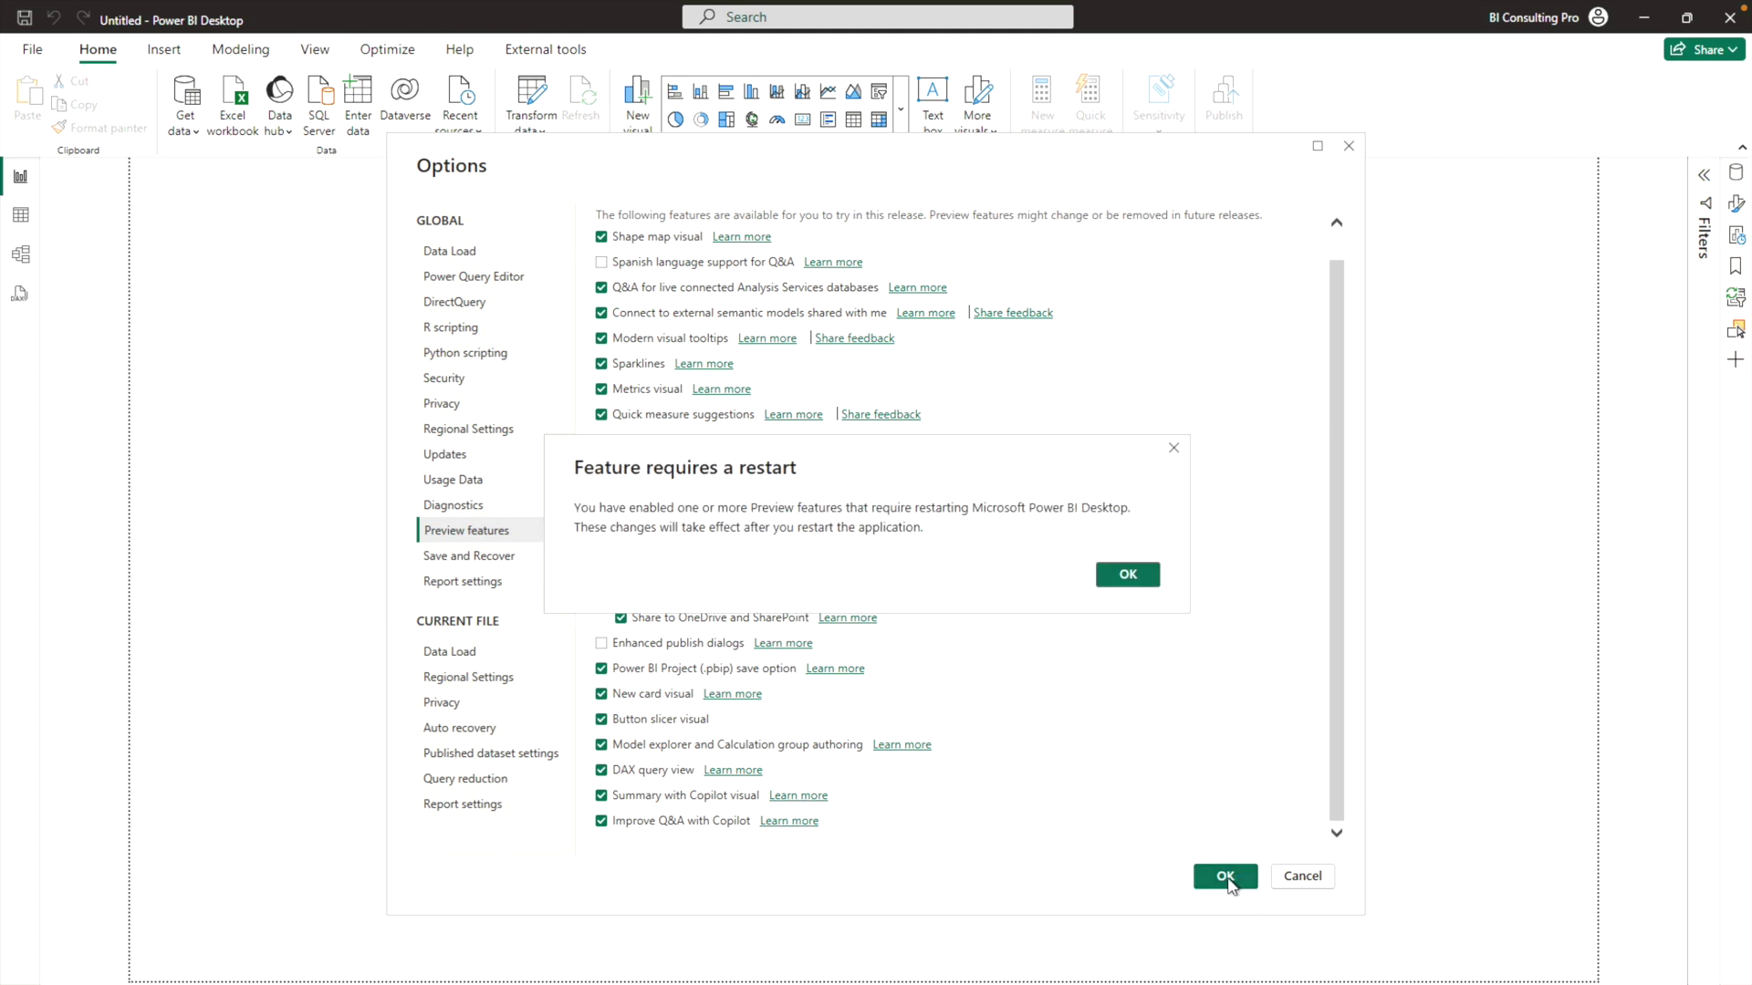
Dismiss the restart notice and apply the classic pane arrangement with Update setup
{"action": "left_click", "coordinate": [1155, 580]}
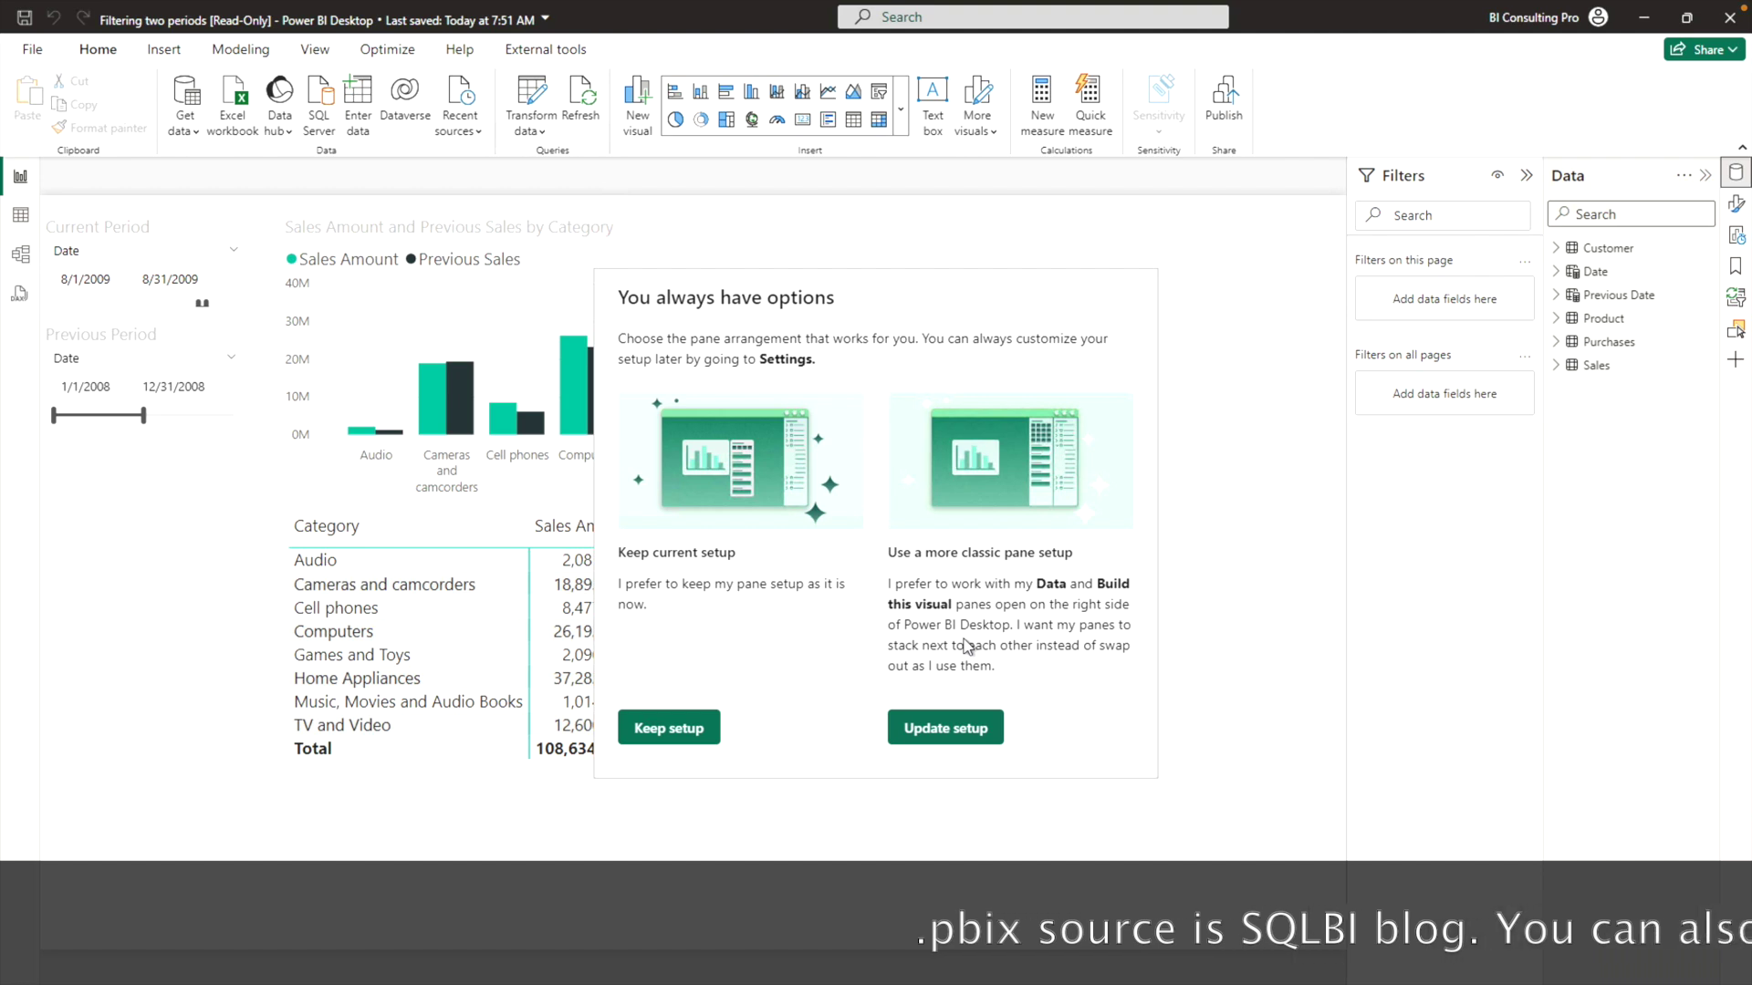
{"action": "left_click", "coordinate": [960, 739]}
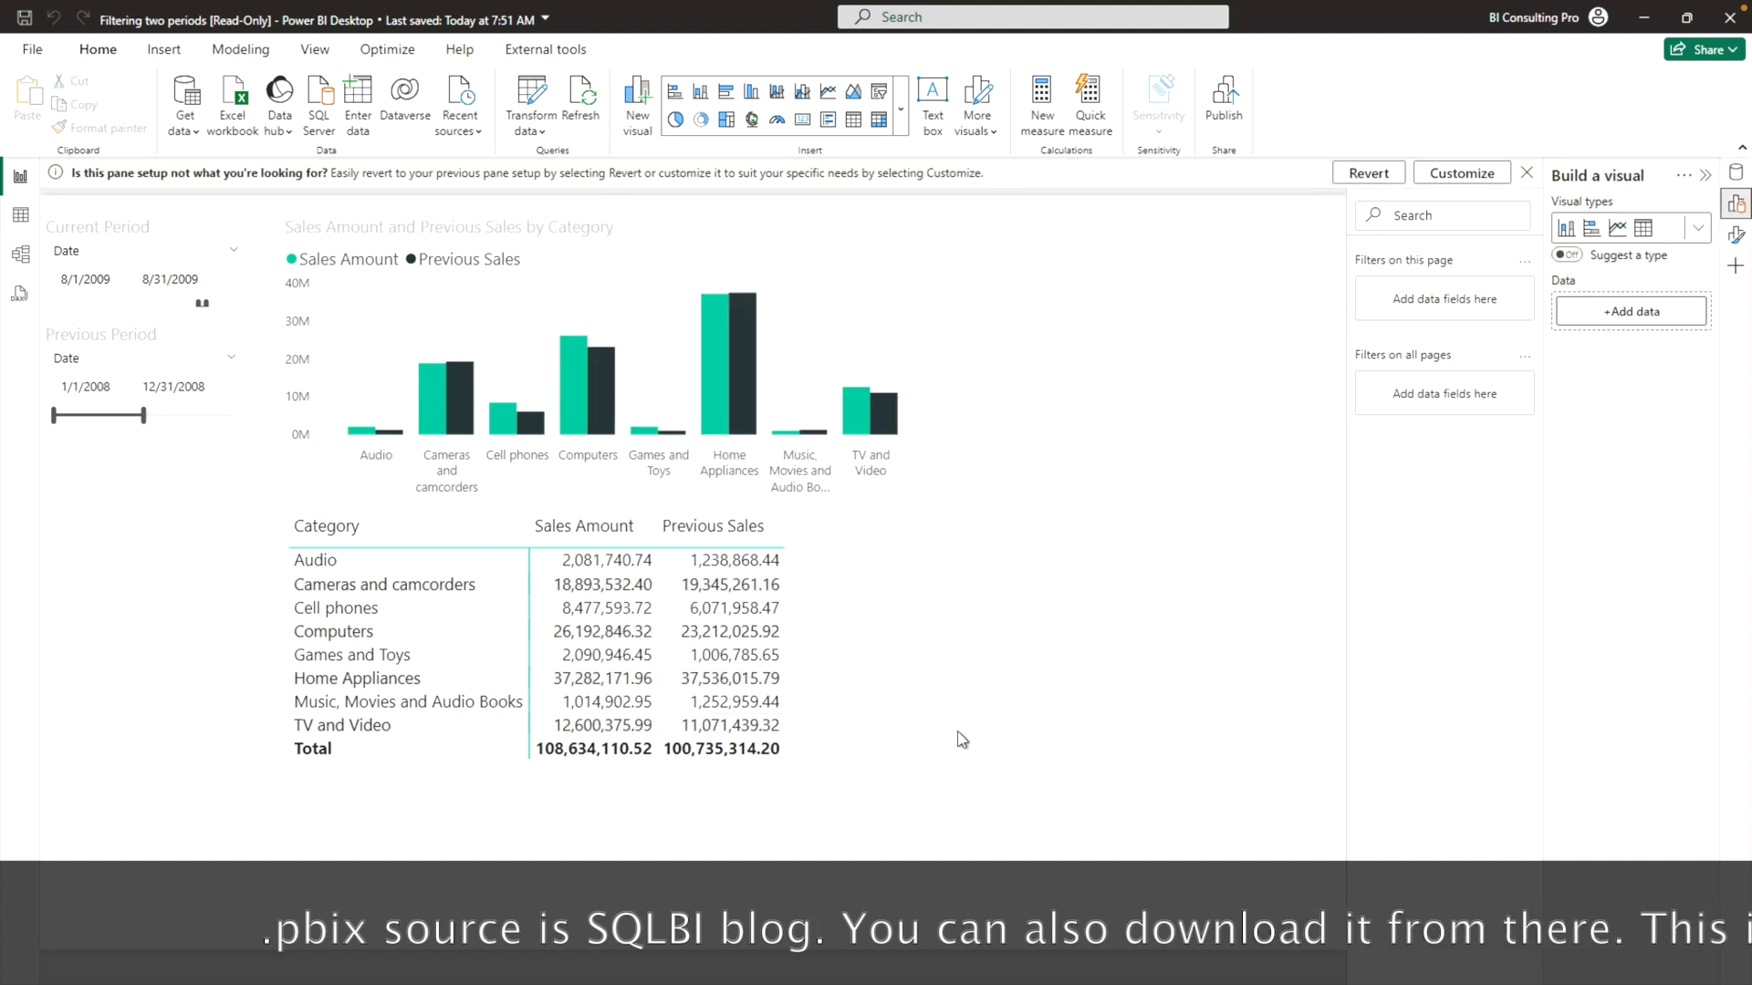
Switch on Performance analyzer in the pane customization panel, then collapse the panel
{"action": "left_click", "coordinate": [1429, 175]}
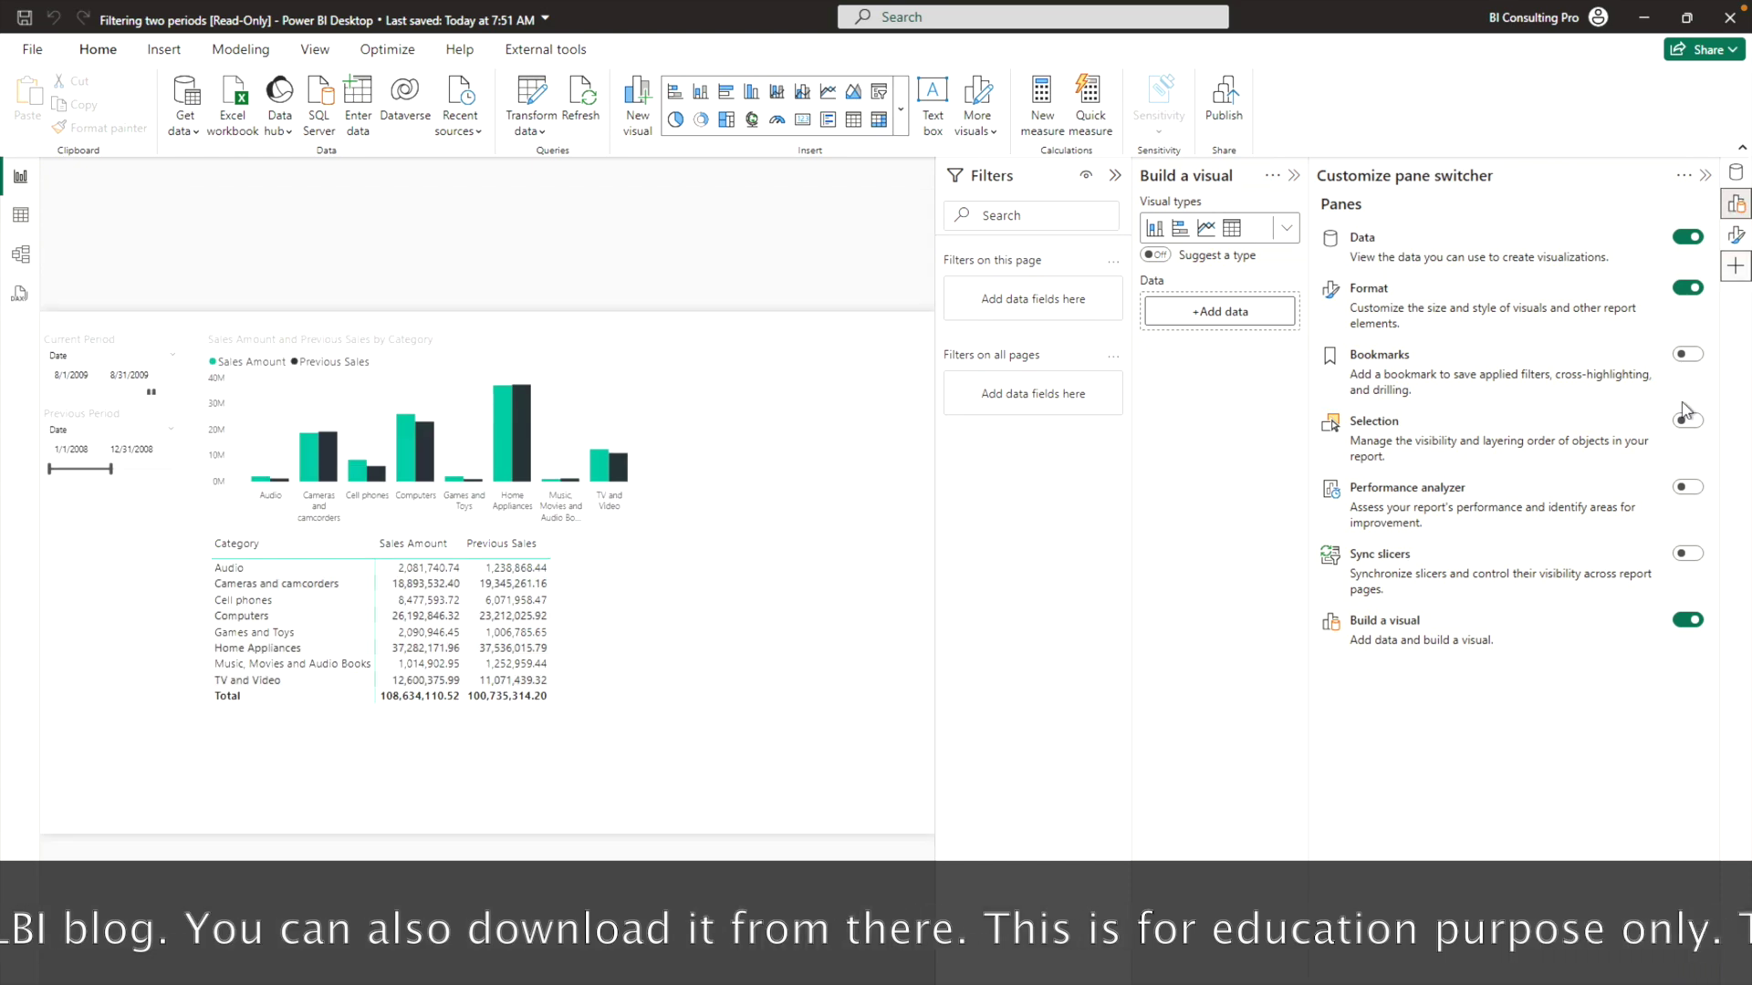
{"action": "left_click", "coordinate": [1688, 489]}
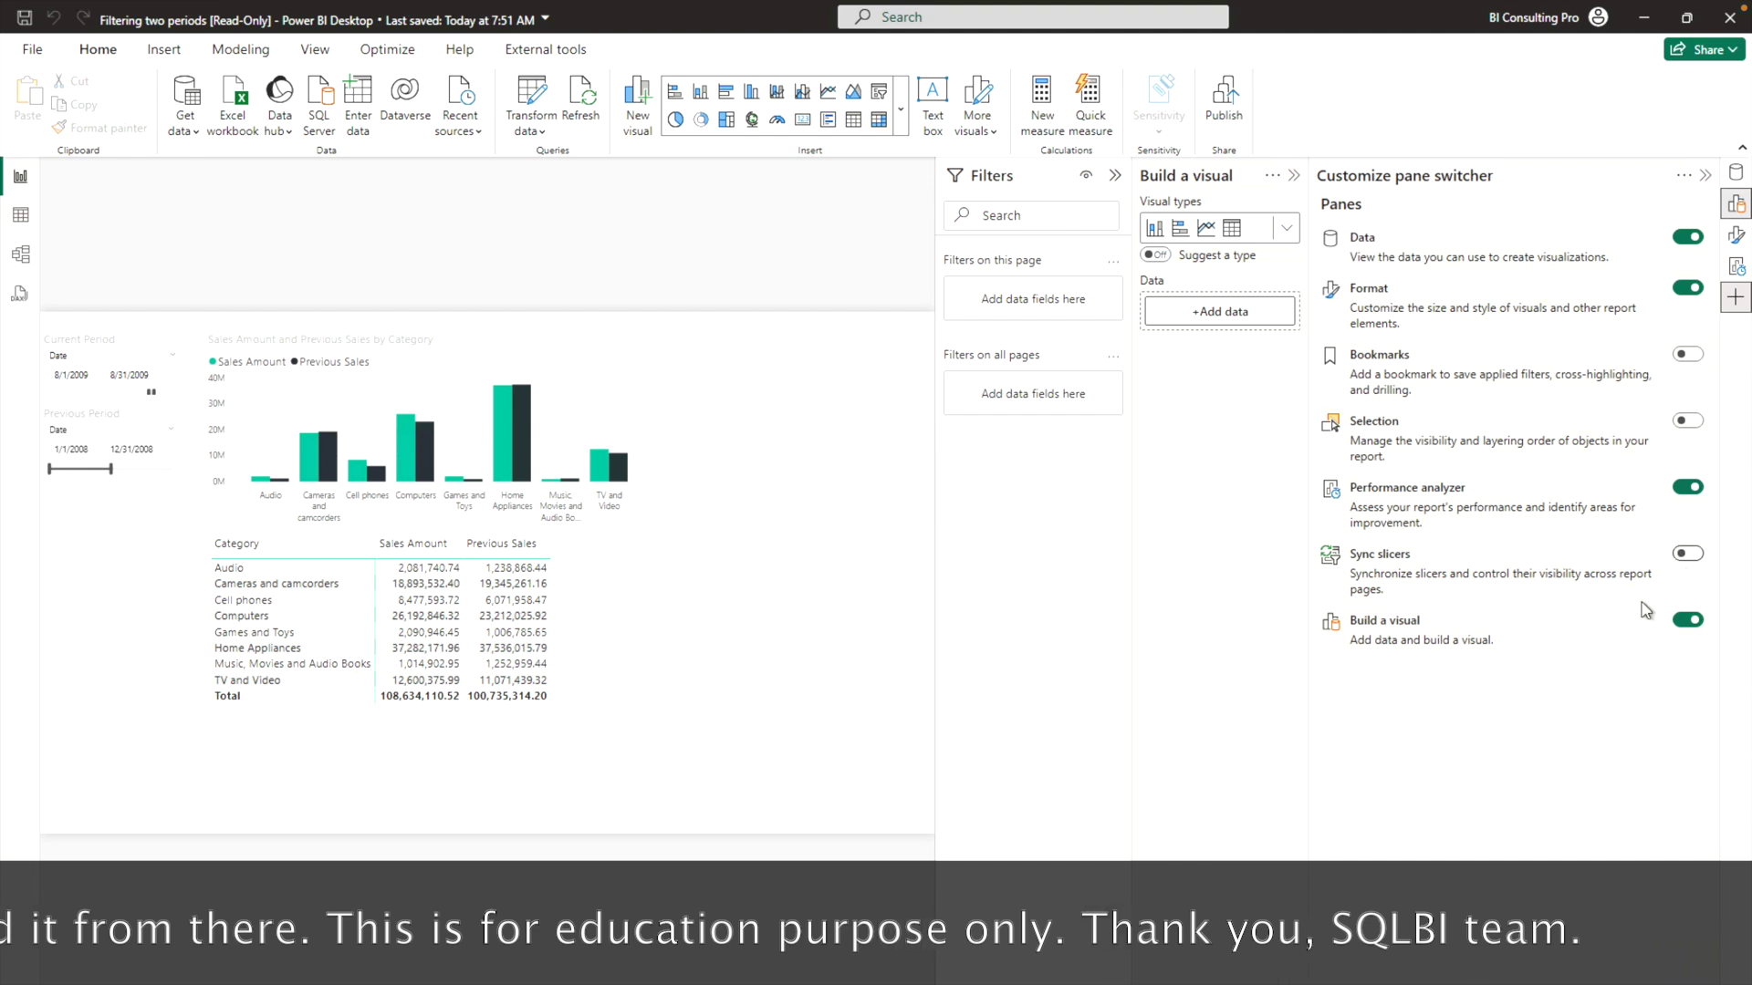
{"action": "left_click", "coordinate": [1703, 182]}
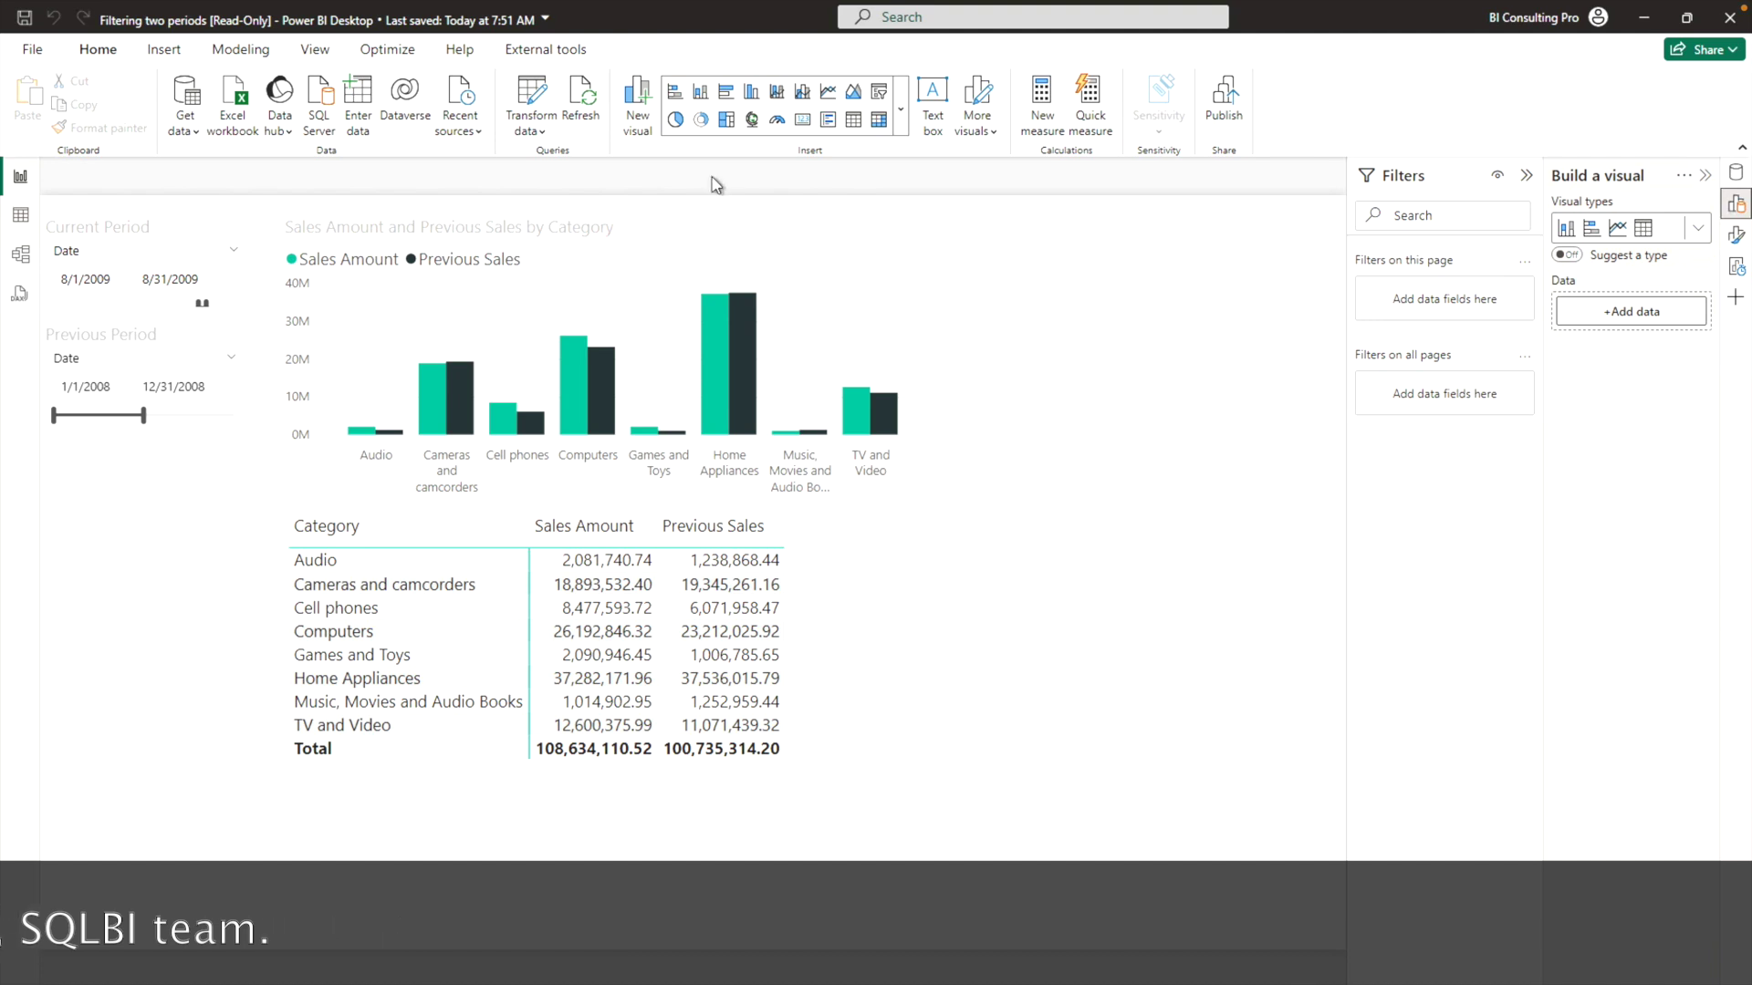
Paste a copy of the Sales Amount and Previous Sales by Category chart onto a blank page
{"action": "left_click", "coordinate": [564, 253]}
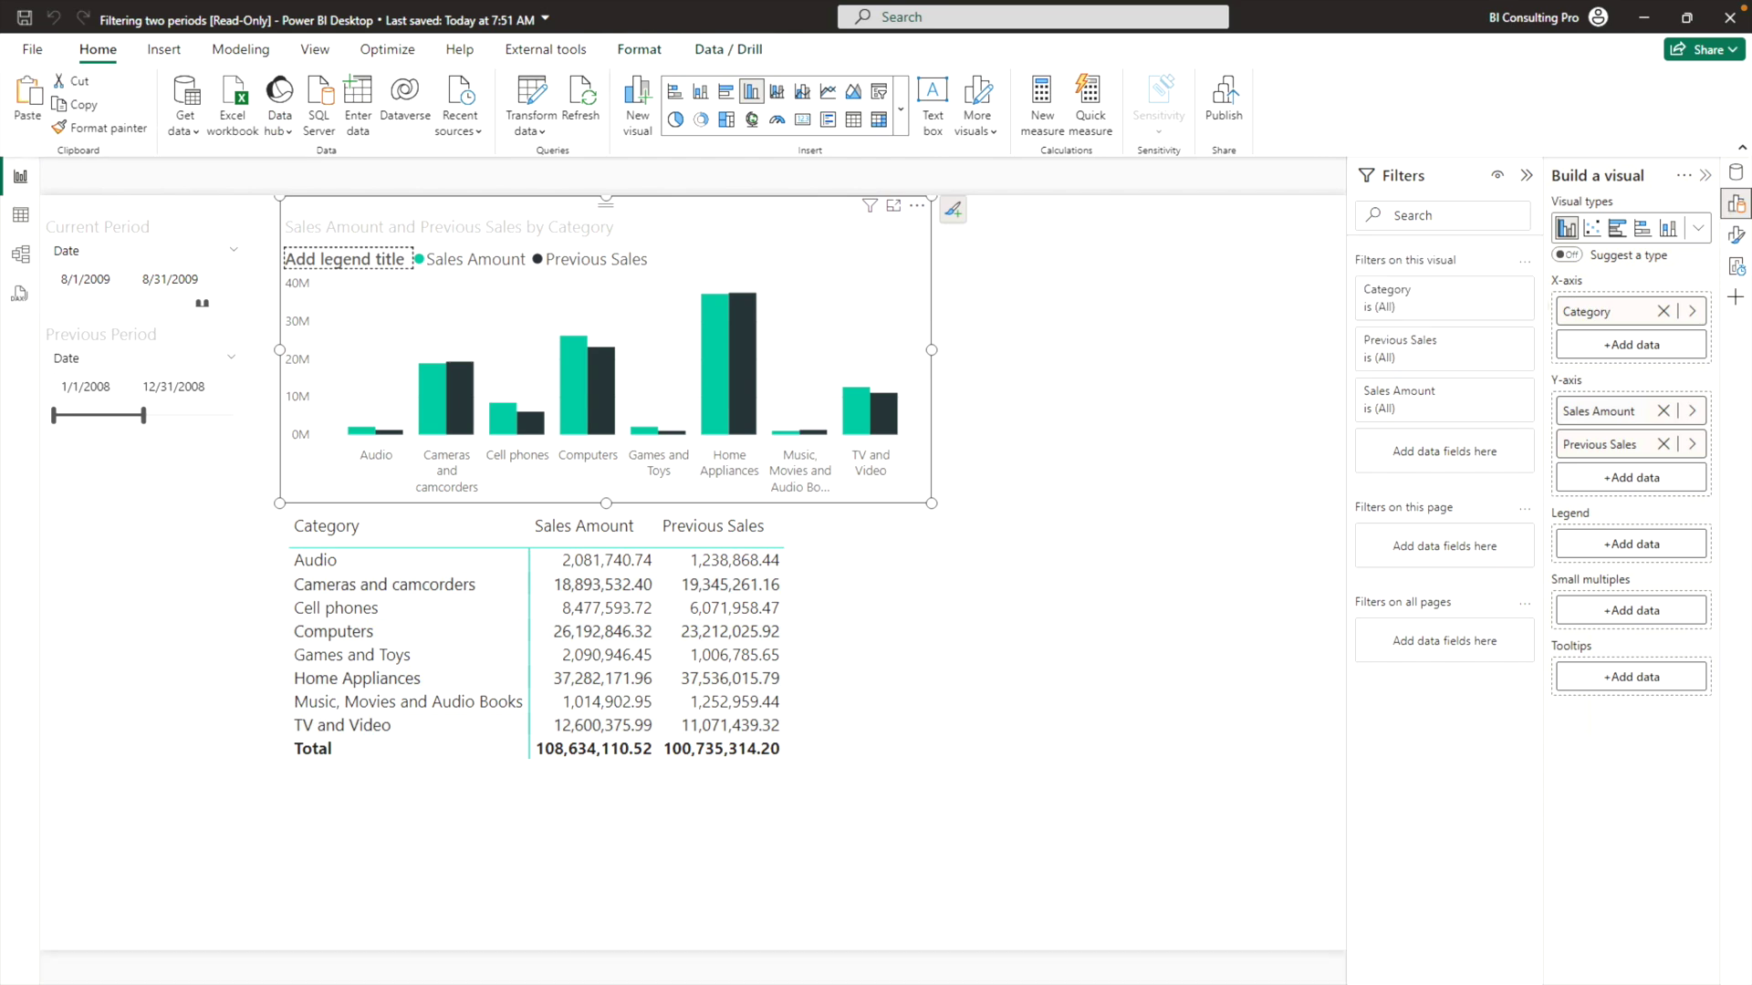
{"action": "left_click", "coordinate": [349, 967]}
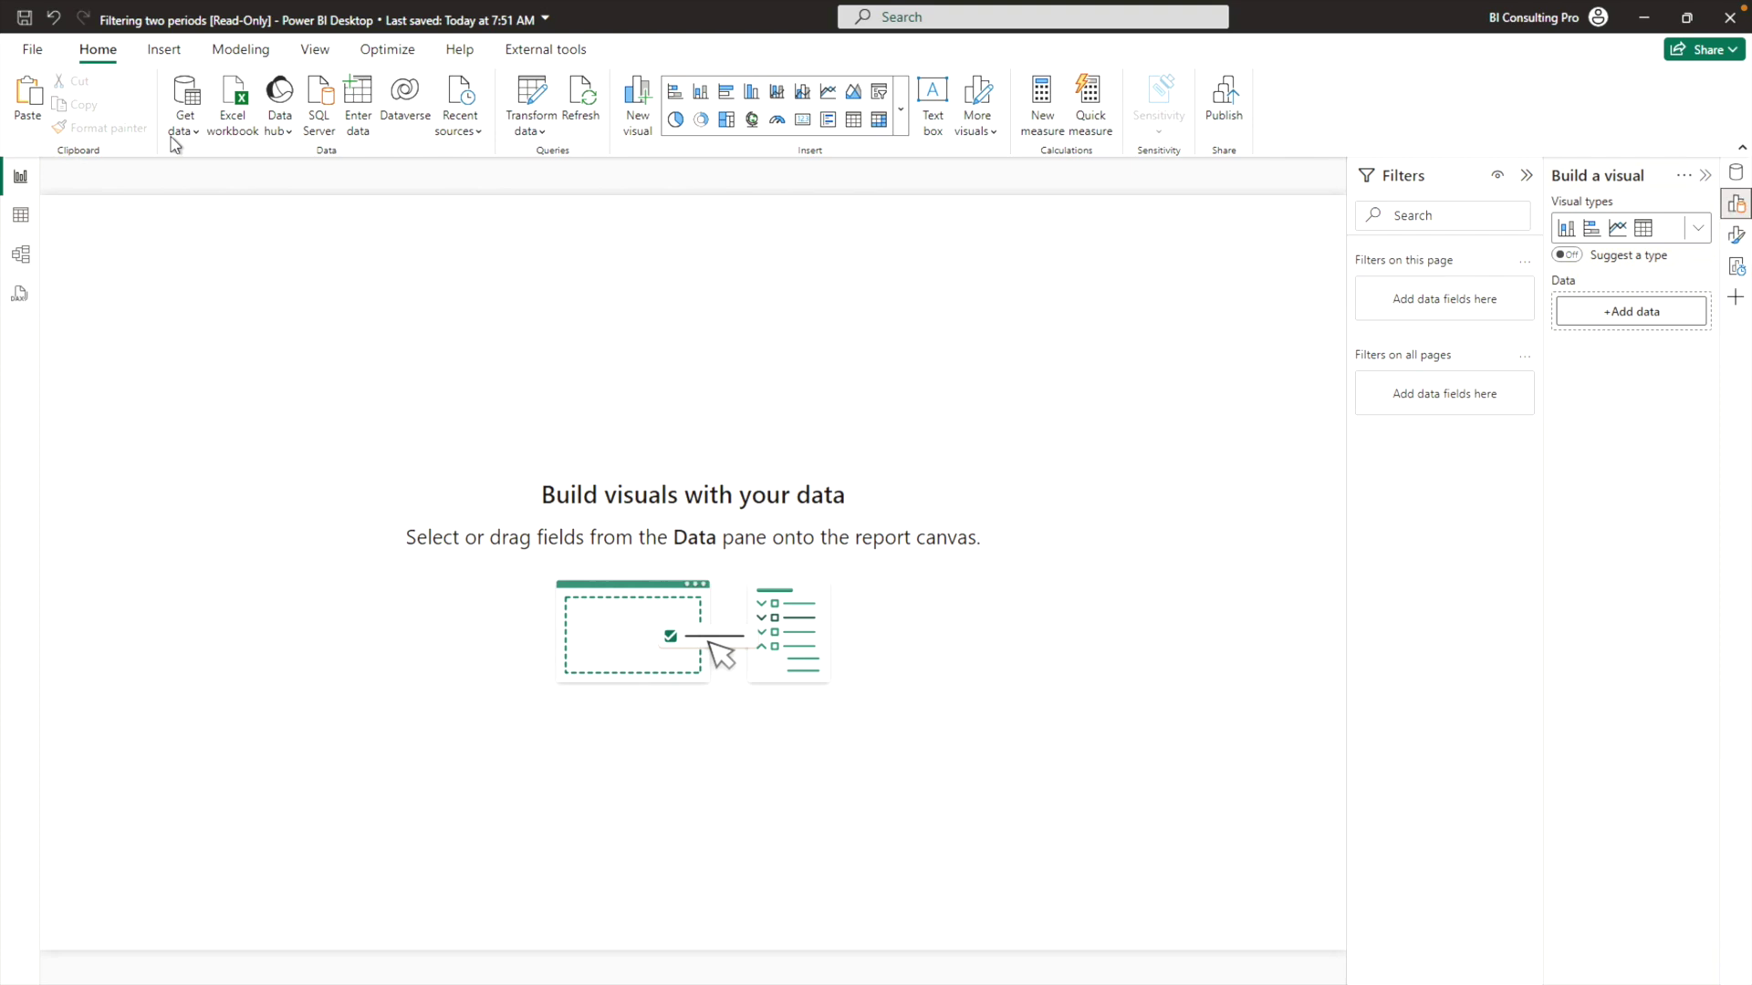
{"action": "left_click", "coordinate": [28, 97]}
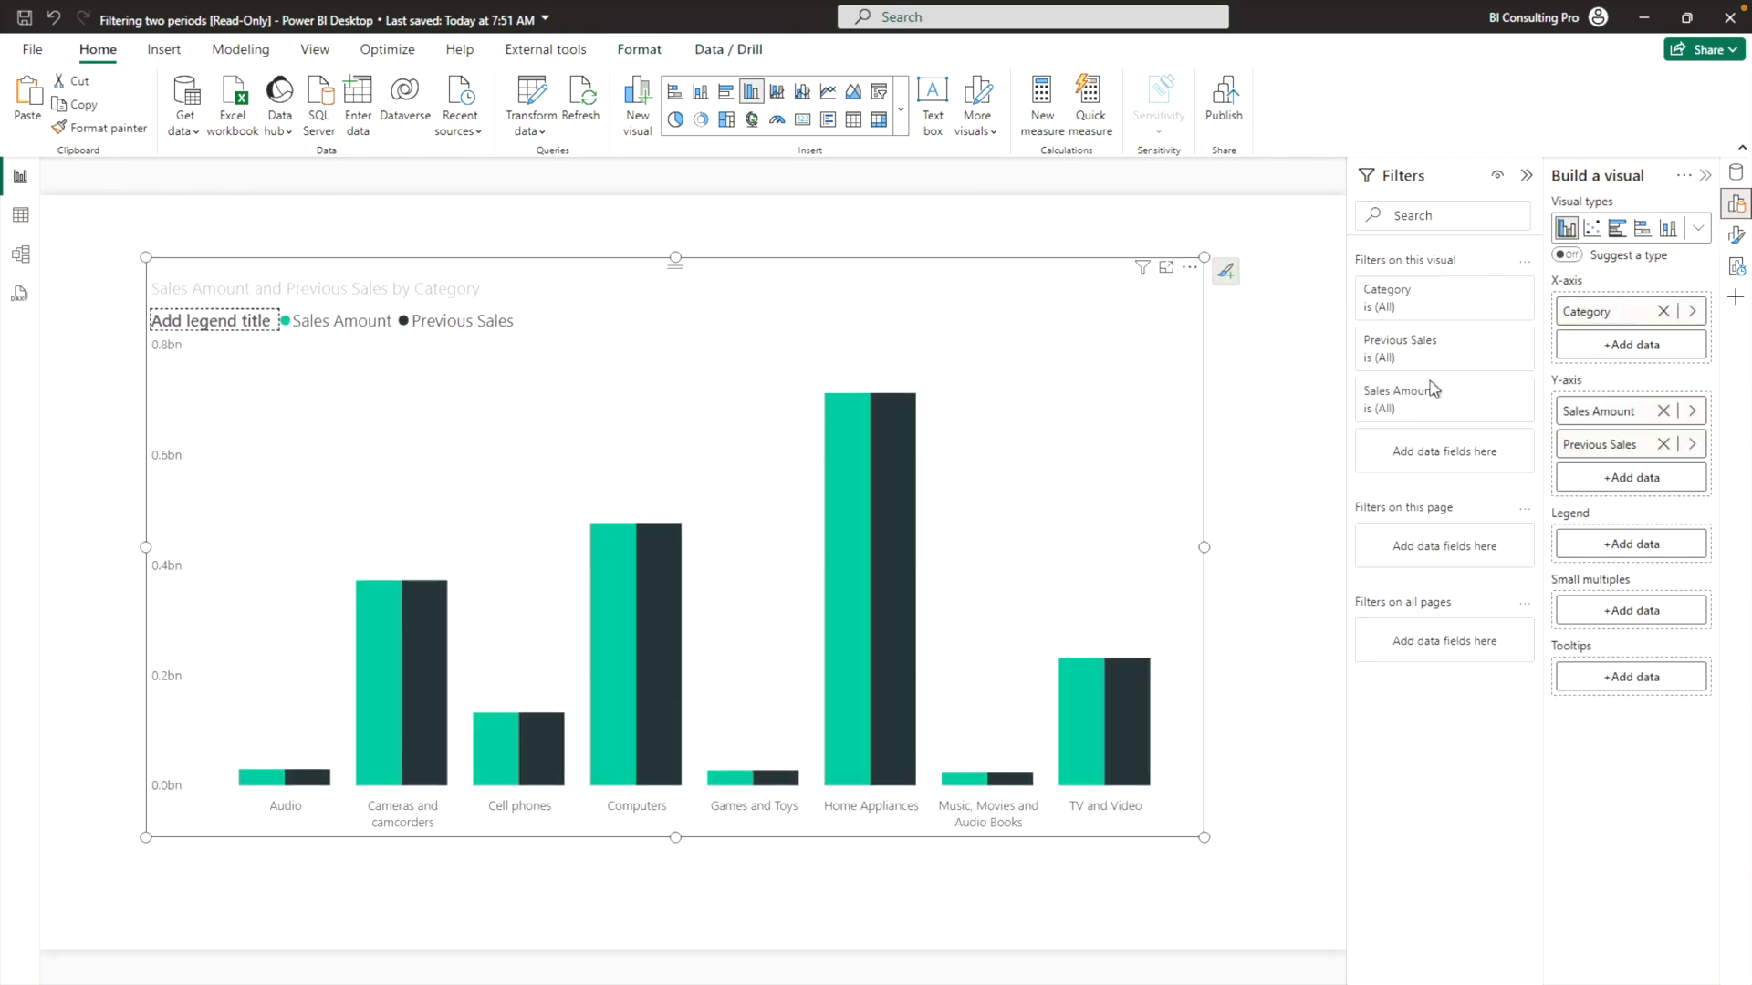
{"action": "left_click", "coordinate": [1740, 239]}
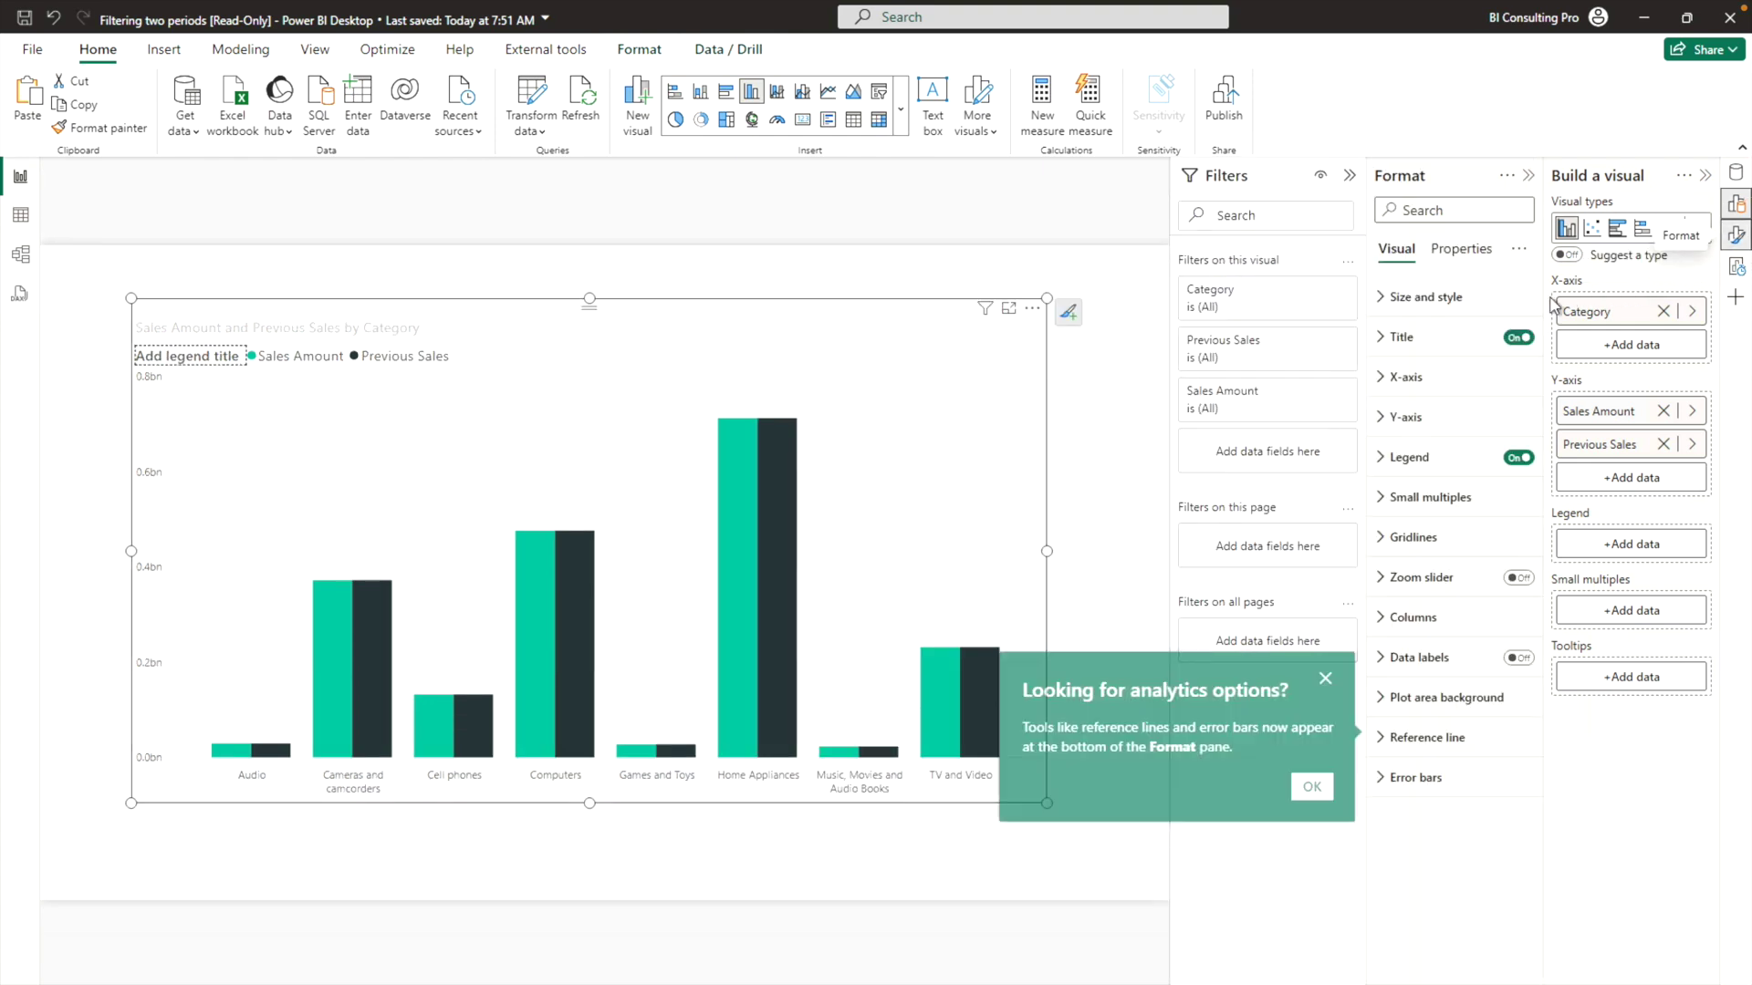
Turn Data labels on so values like 0.71bn and 0.48bn appear above the columns
{"action": "left_click", "coordinate": [1312, 787]}
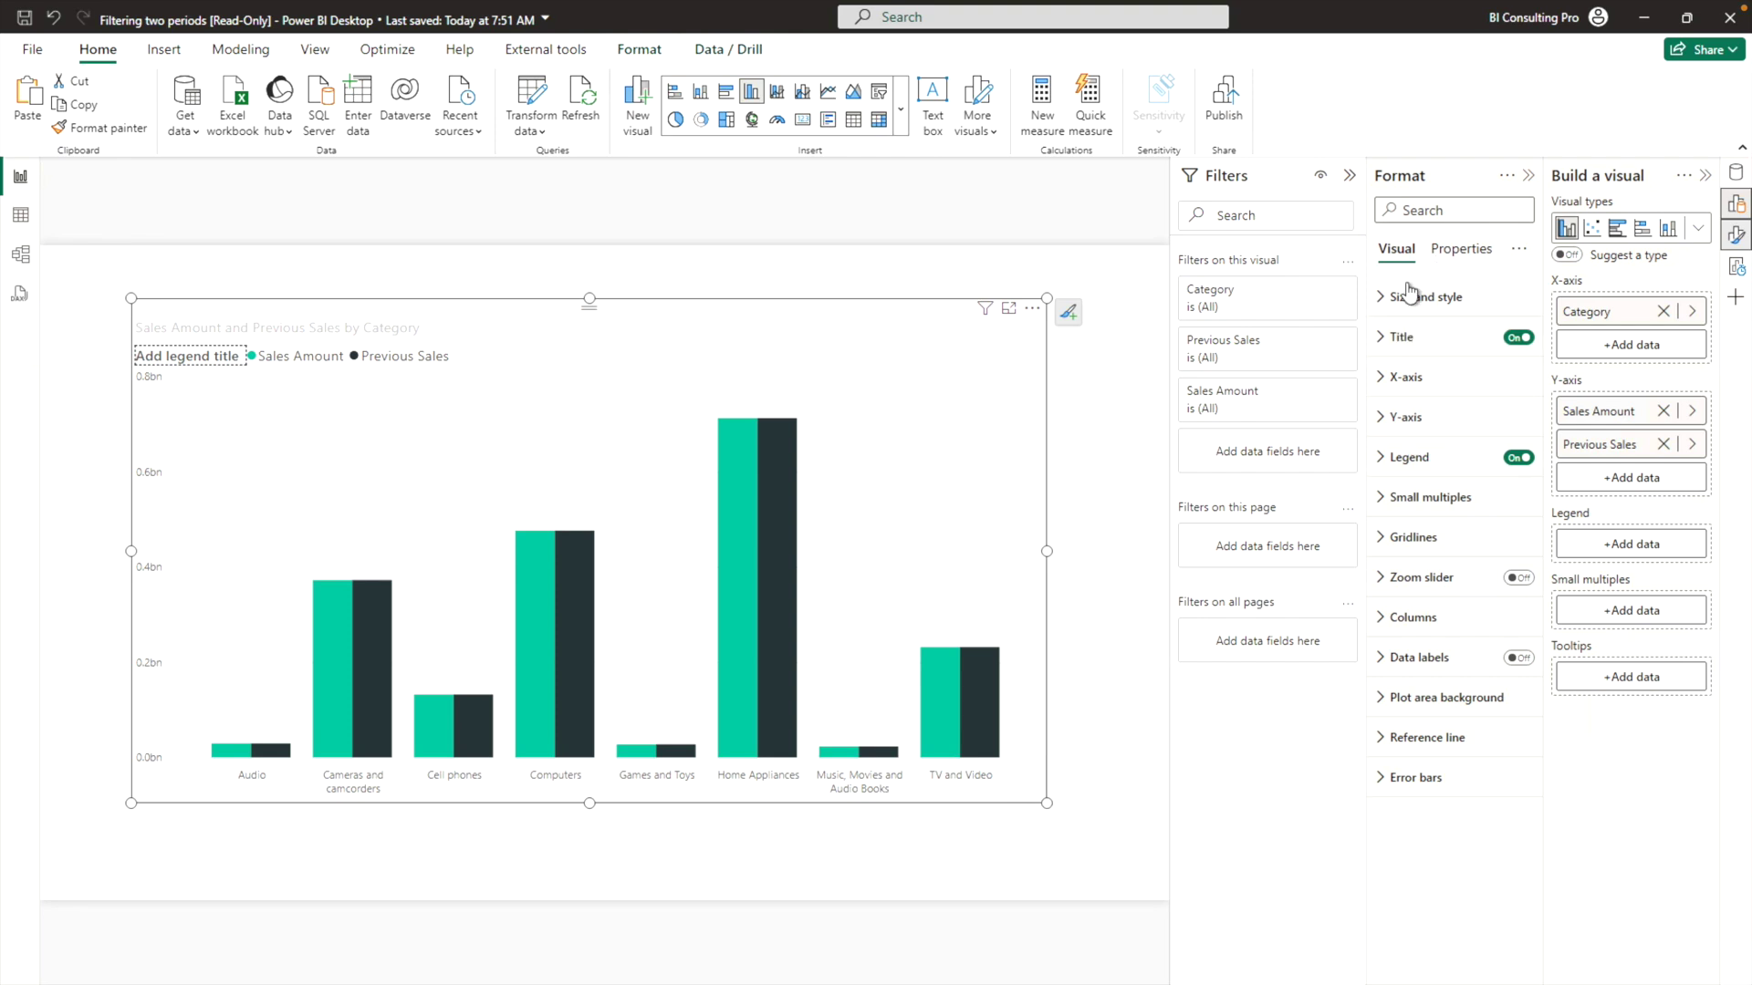
{"action": "left_click", "coordinate": [1378, 297]}
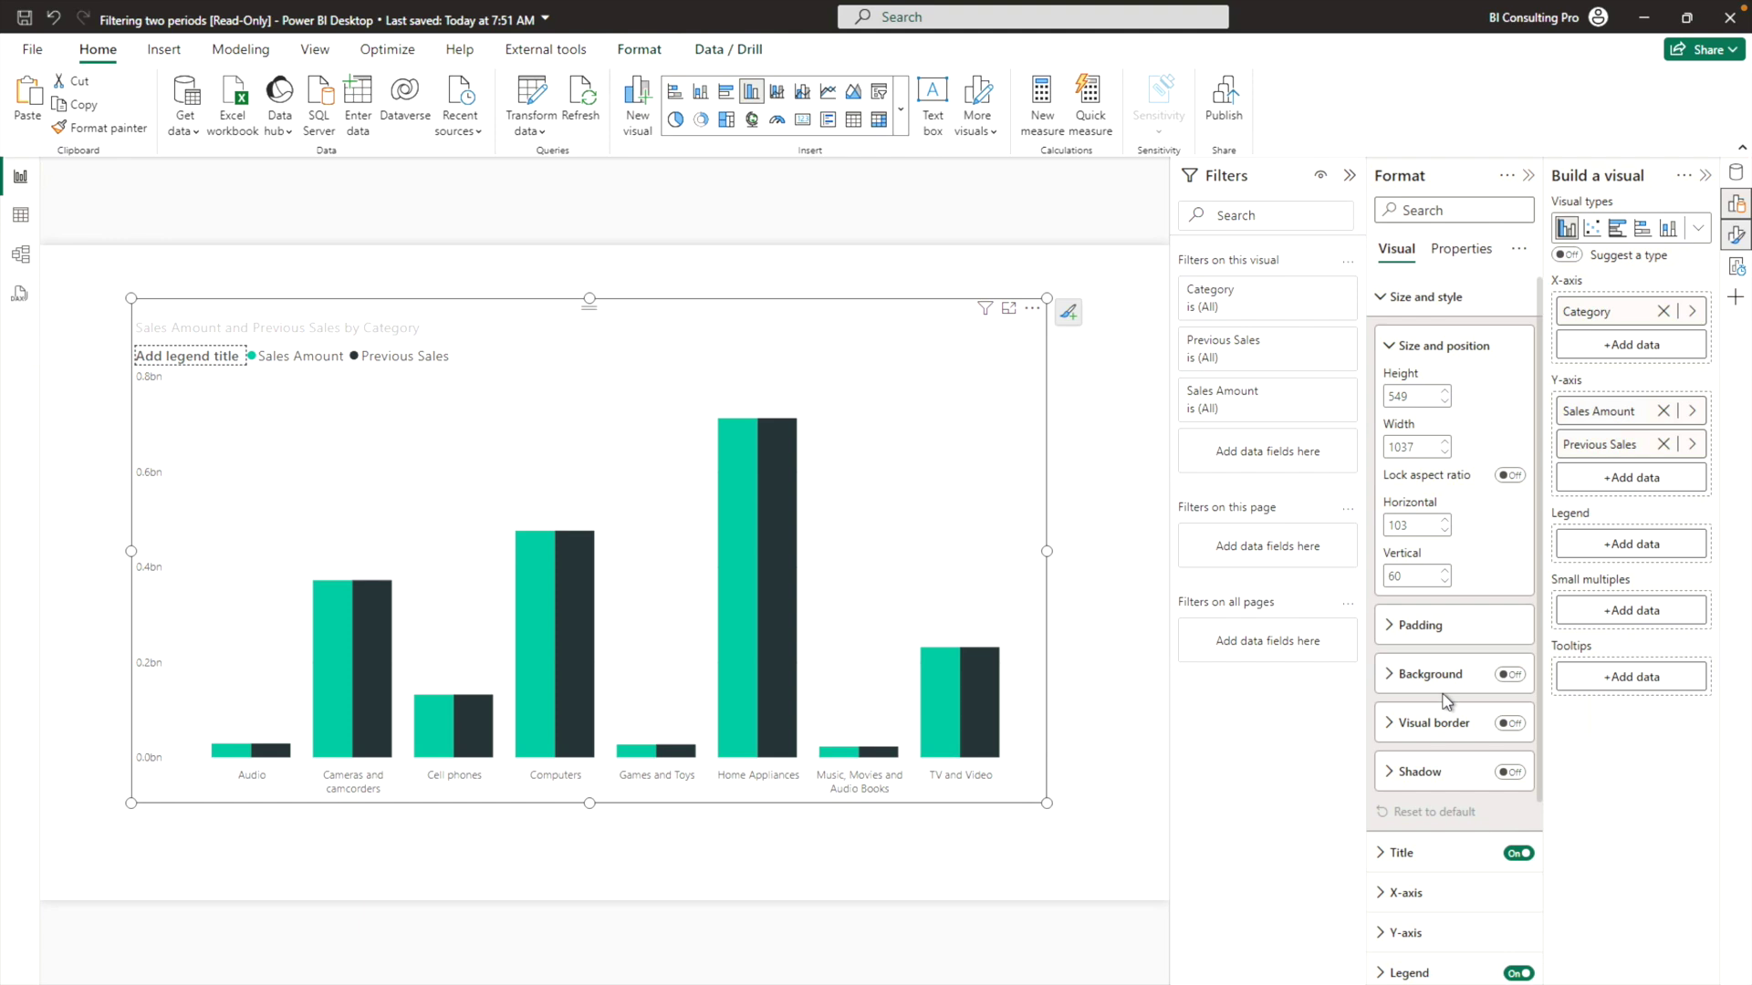
{"action": "scroll", "coordinate": [1444, 698], "scroll_direction": "down", "scroll_amount": 3}
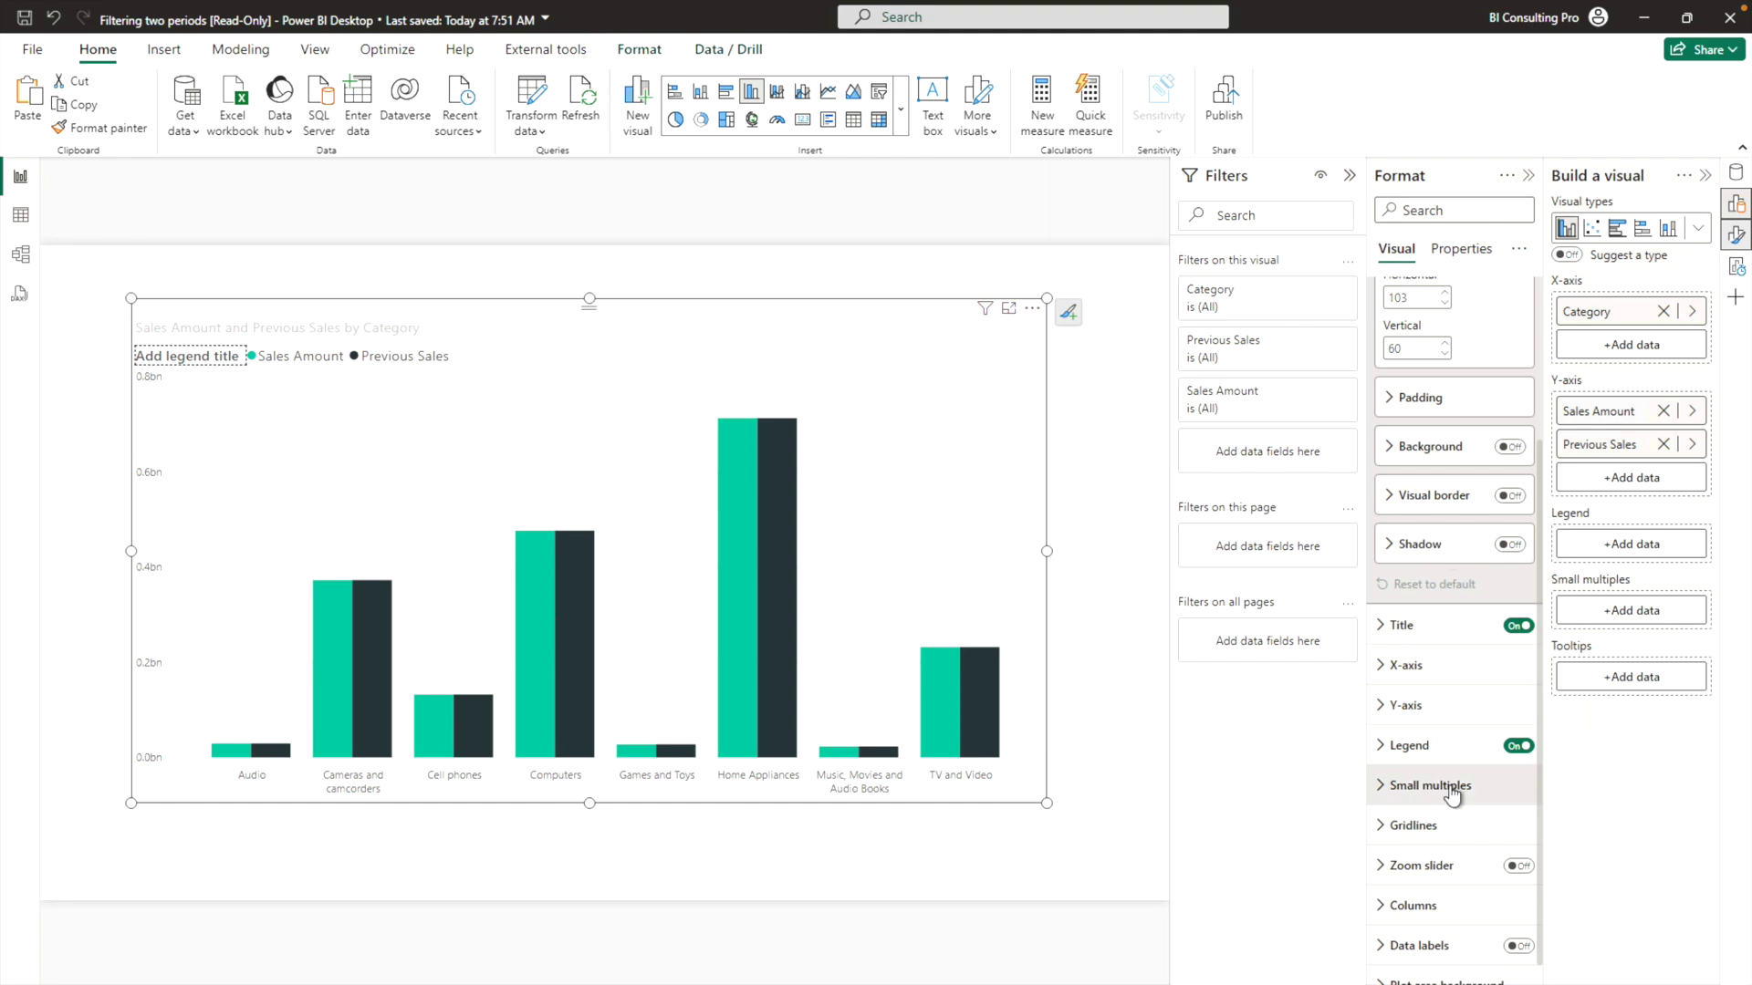
{"action": "scroll", "coordinate": [1453, 794], "scroll_direction": "down", "scroll_amount": 1}
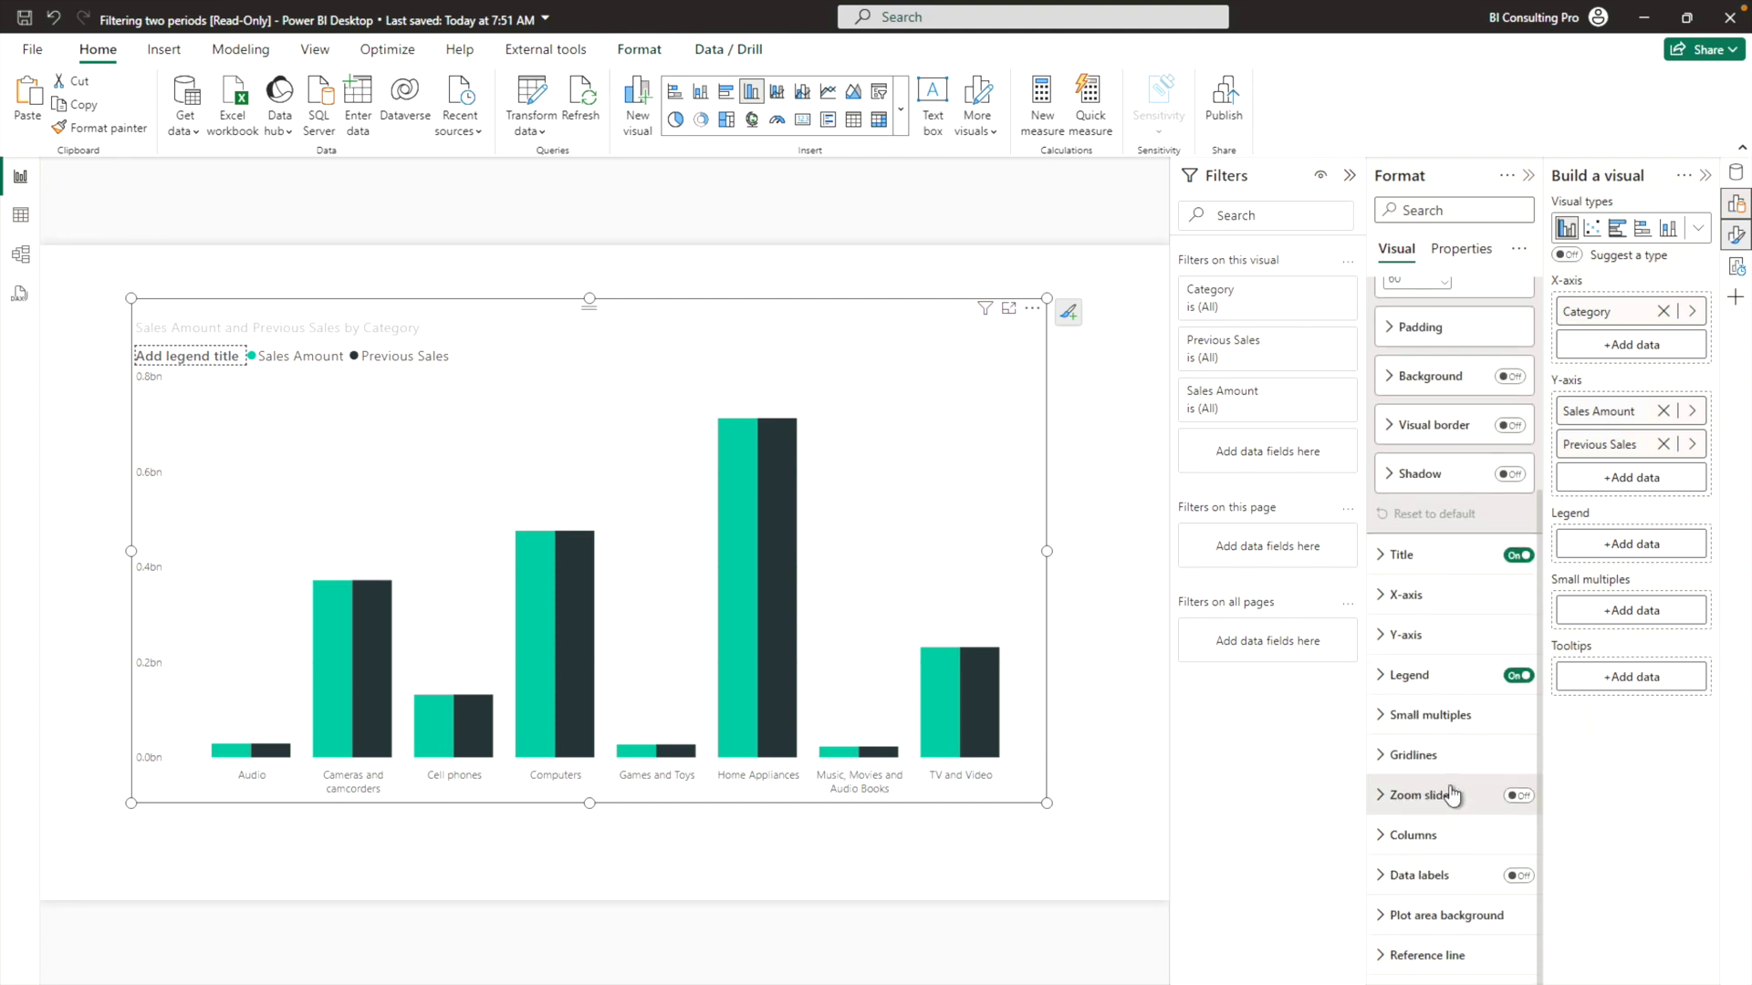
{"action": "left_click", "coordinate": [1522, 876]}
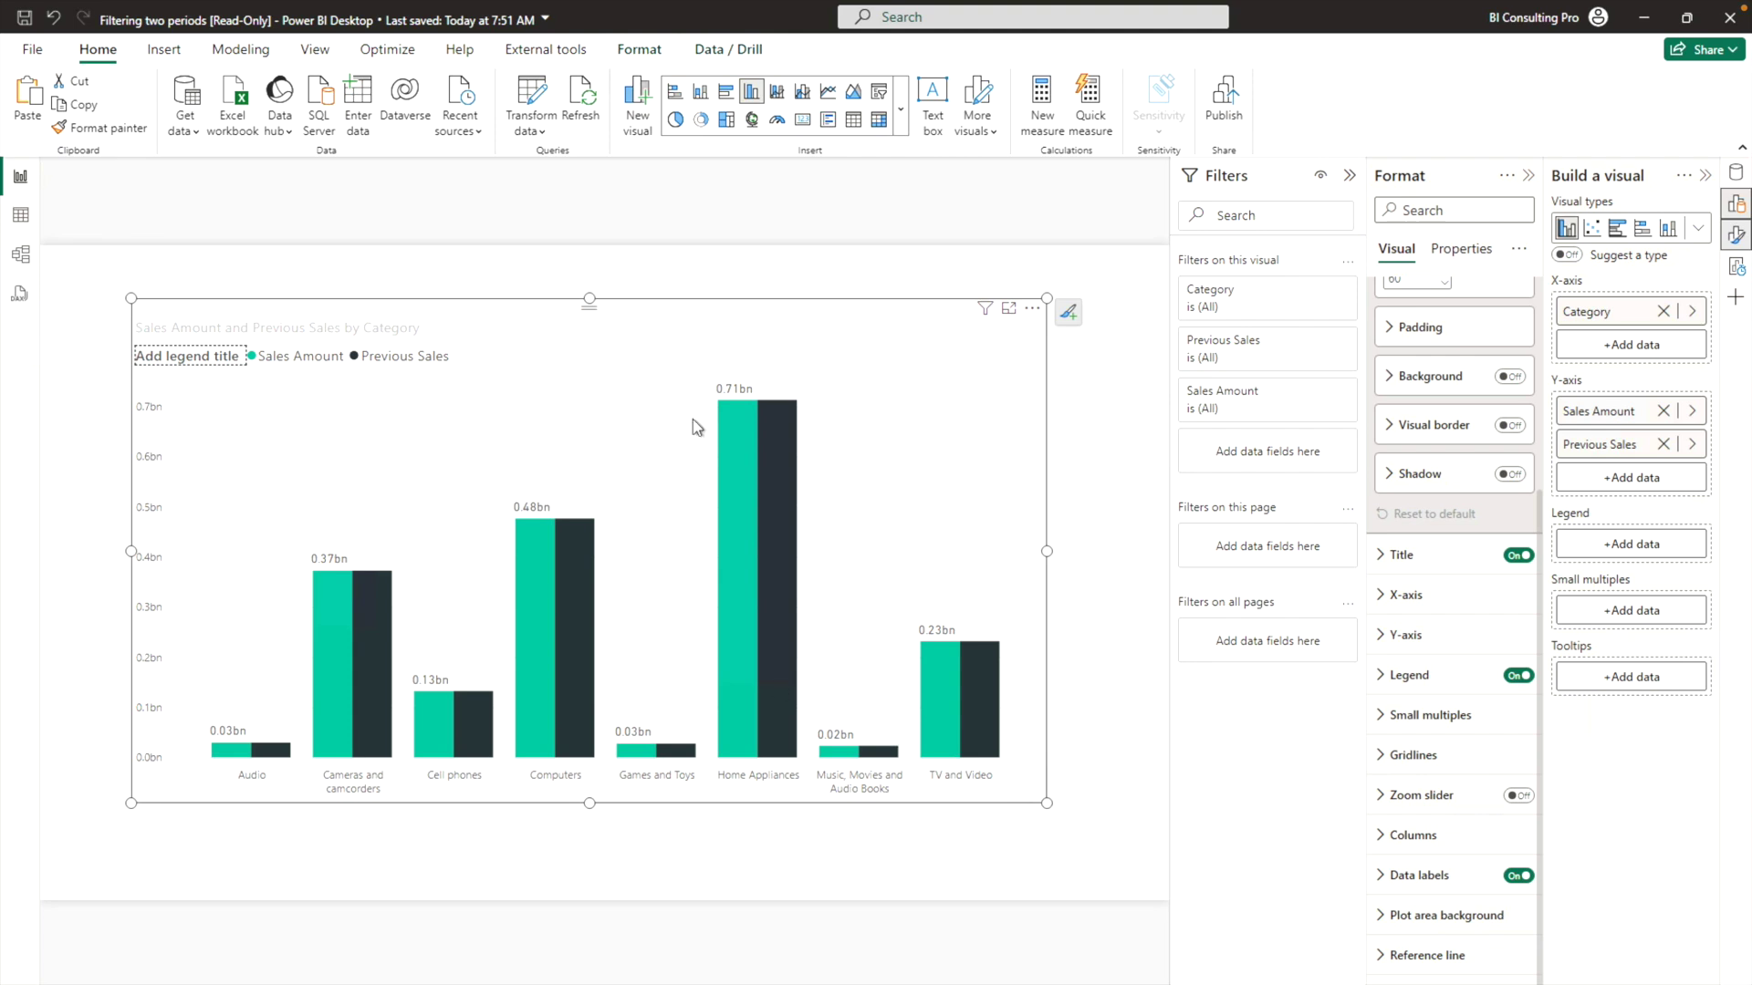
Turn on Optimize label display, leaving label overflow off
{"action": "left_click", "coordinate": [1383, 878]}
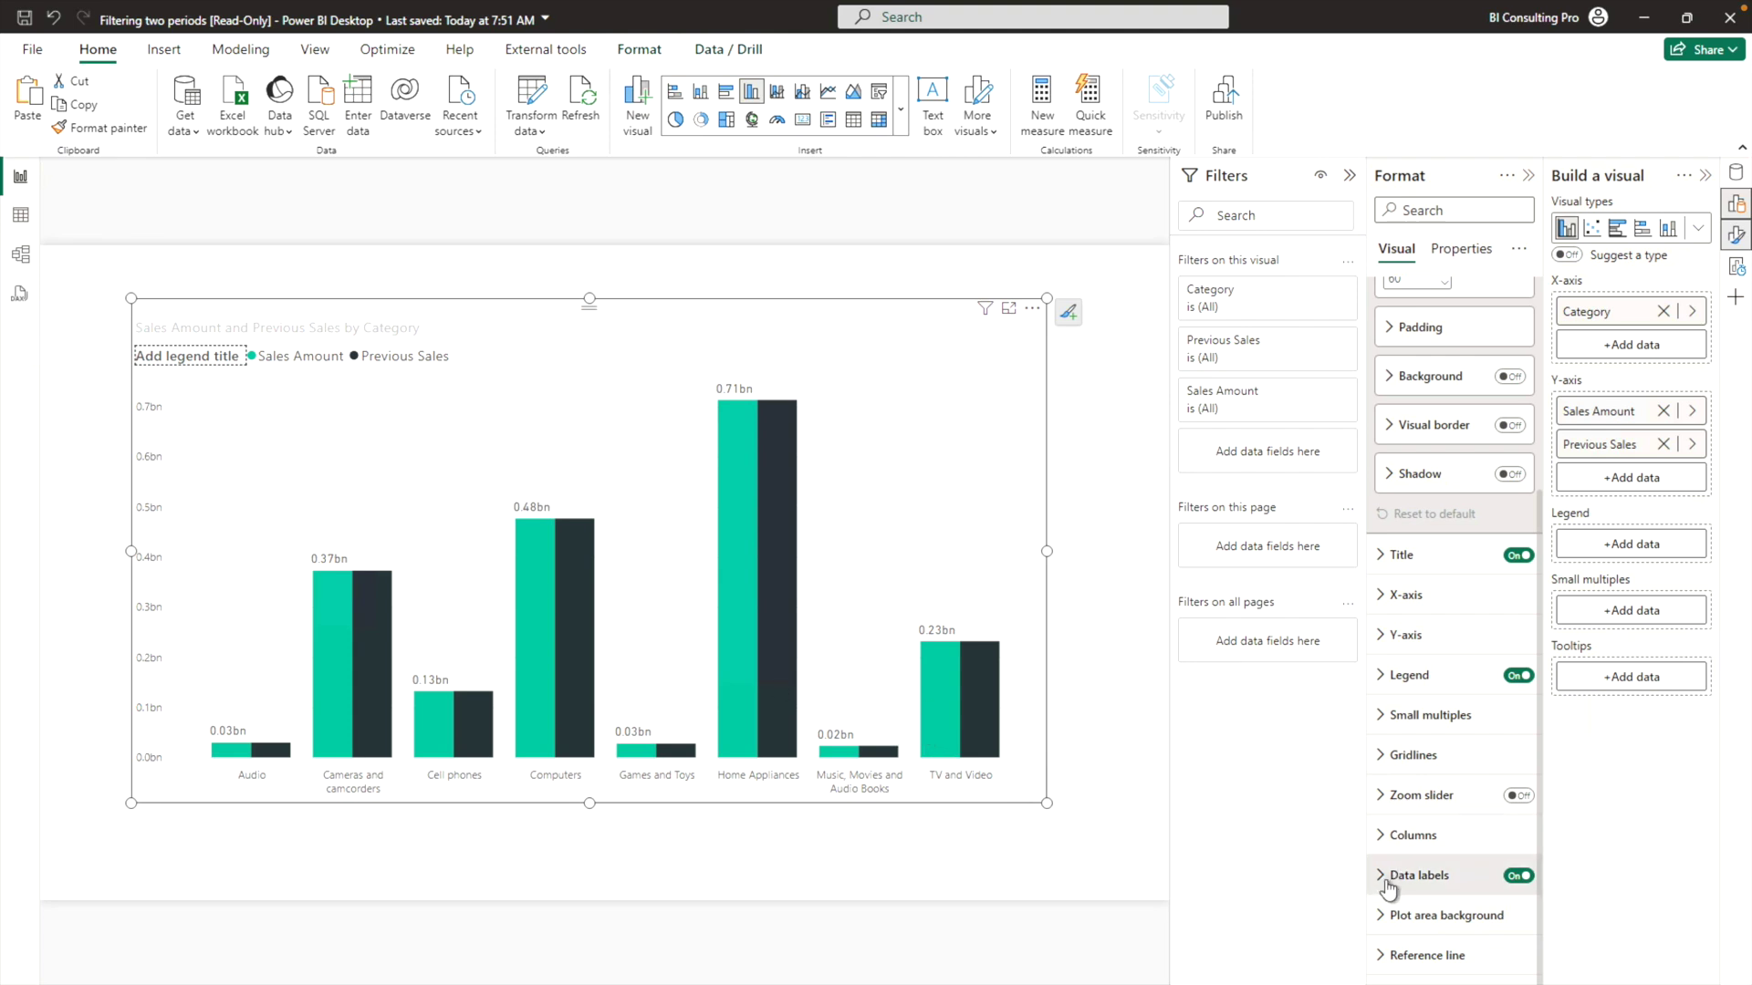
{"action": "scroll", "coordinate": [1387, 885], "scroll_direction": "down", "scroll_amount": 1}
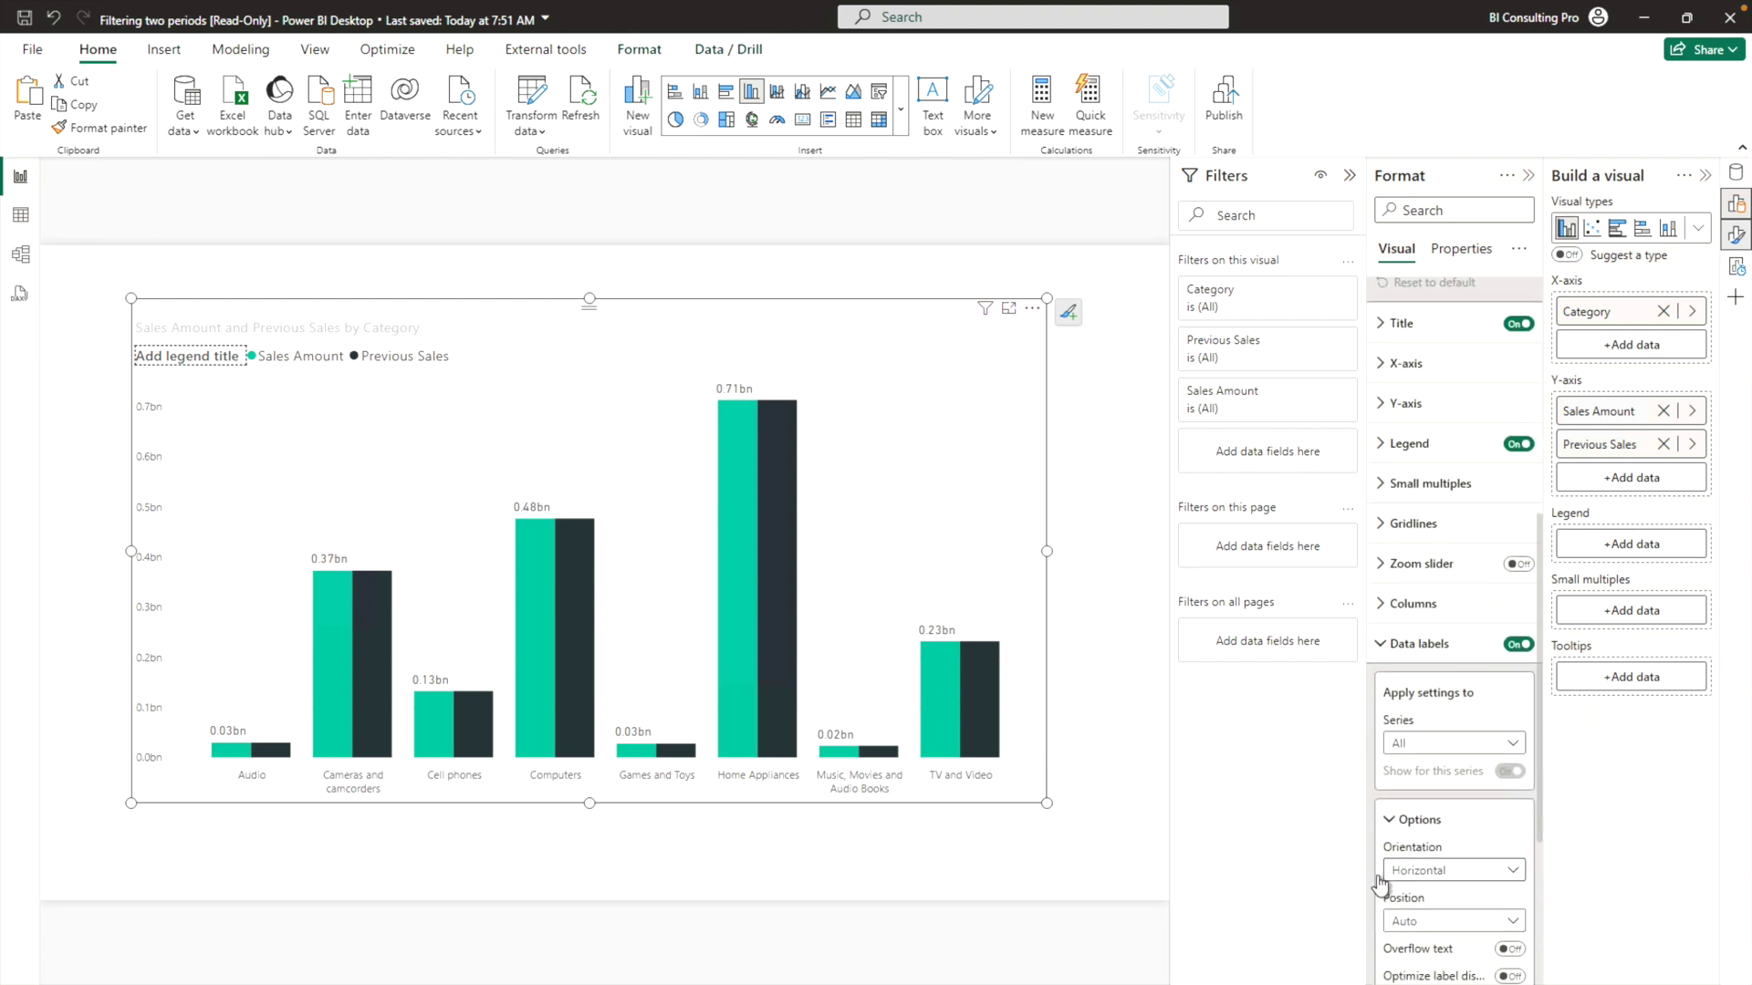
{"action": "scroll", "coordinate": [1390, 794], "scroll_direction": "down", "scroll_amount": 3}
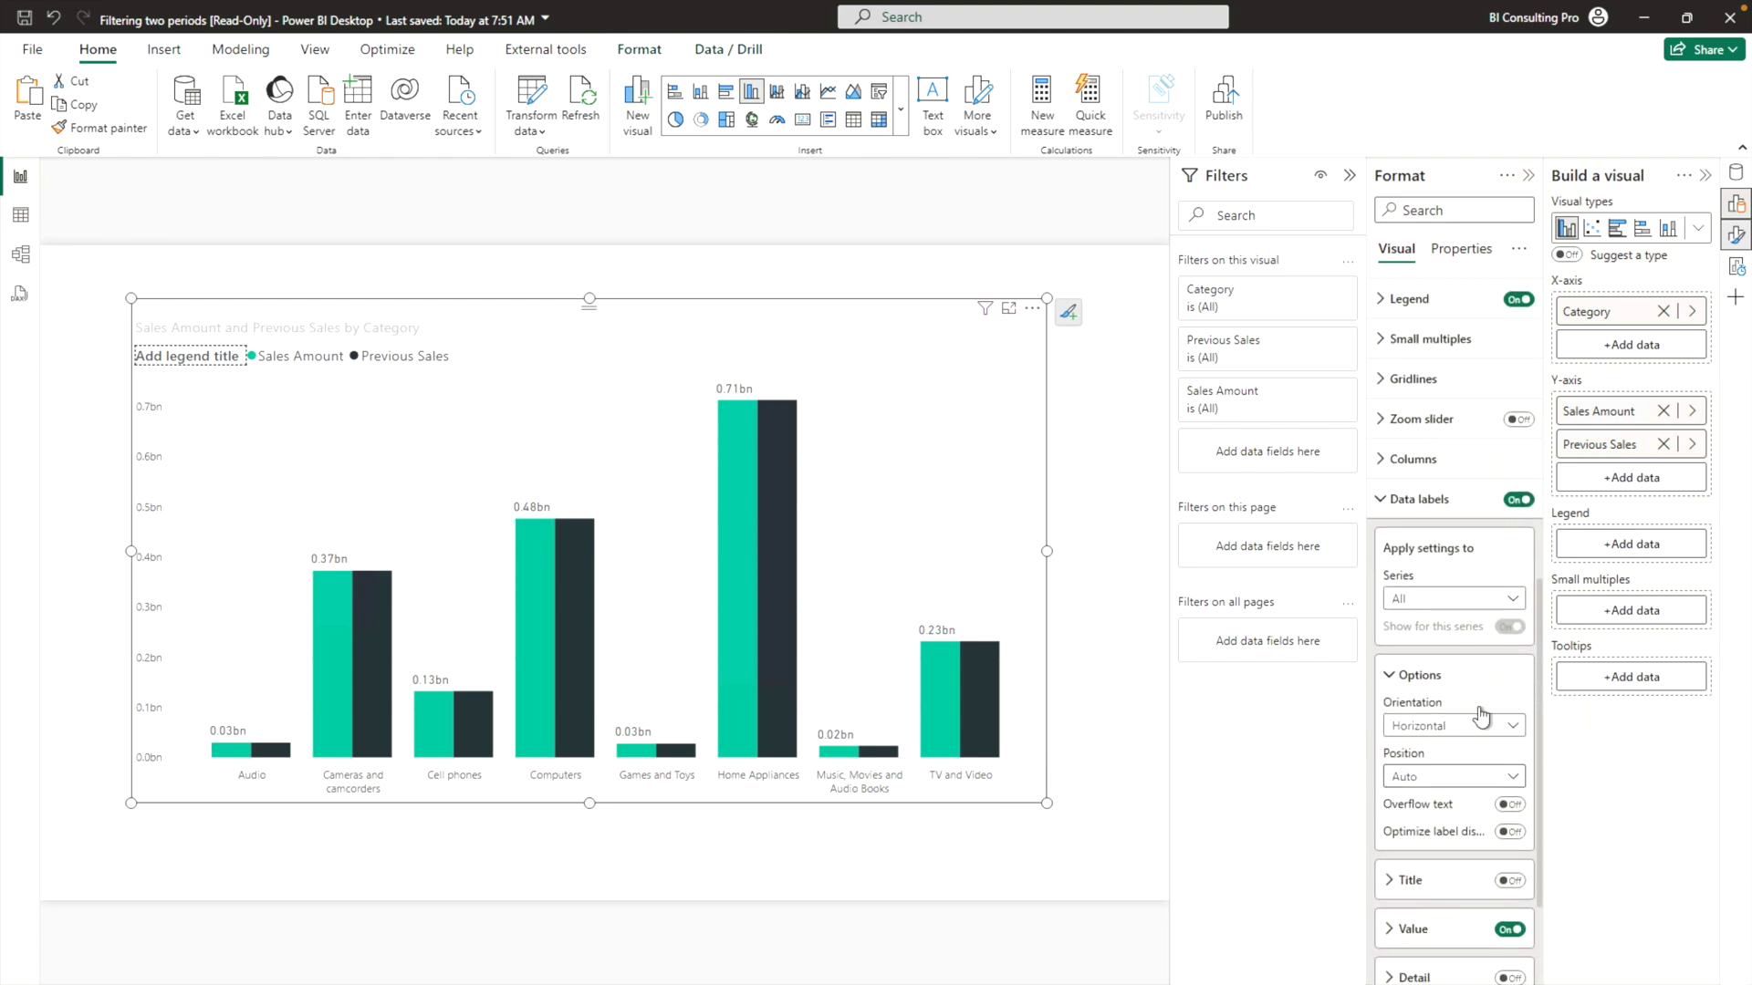
{"action": "left_click", "coordinate": [1510, 833]}
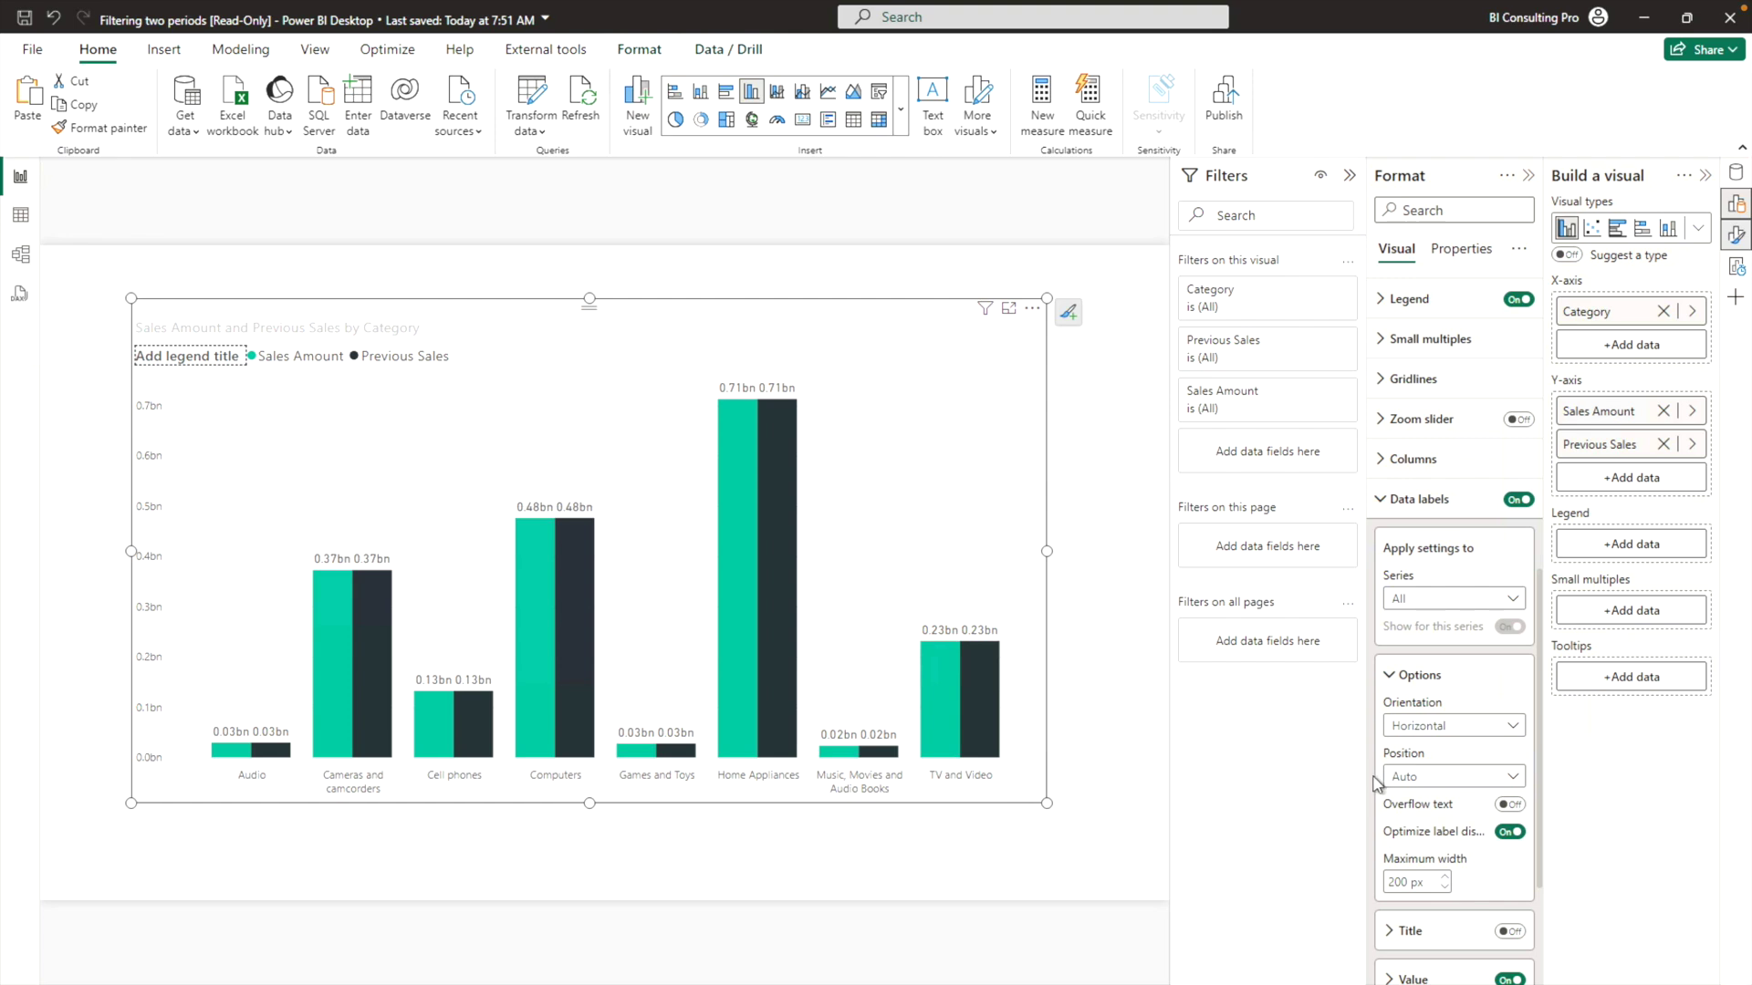
{"action": "left_click_drag", "start_coordinate": [1367, 783], "coordinate": [1315, 773]}
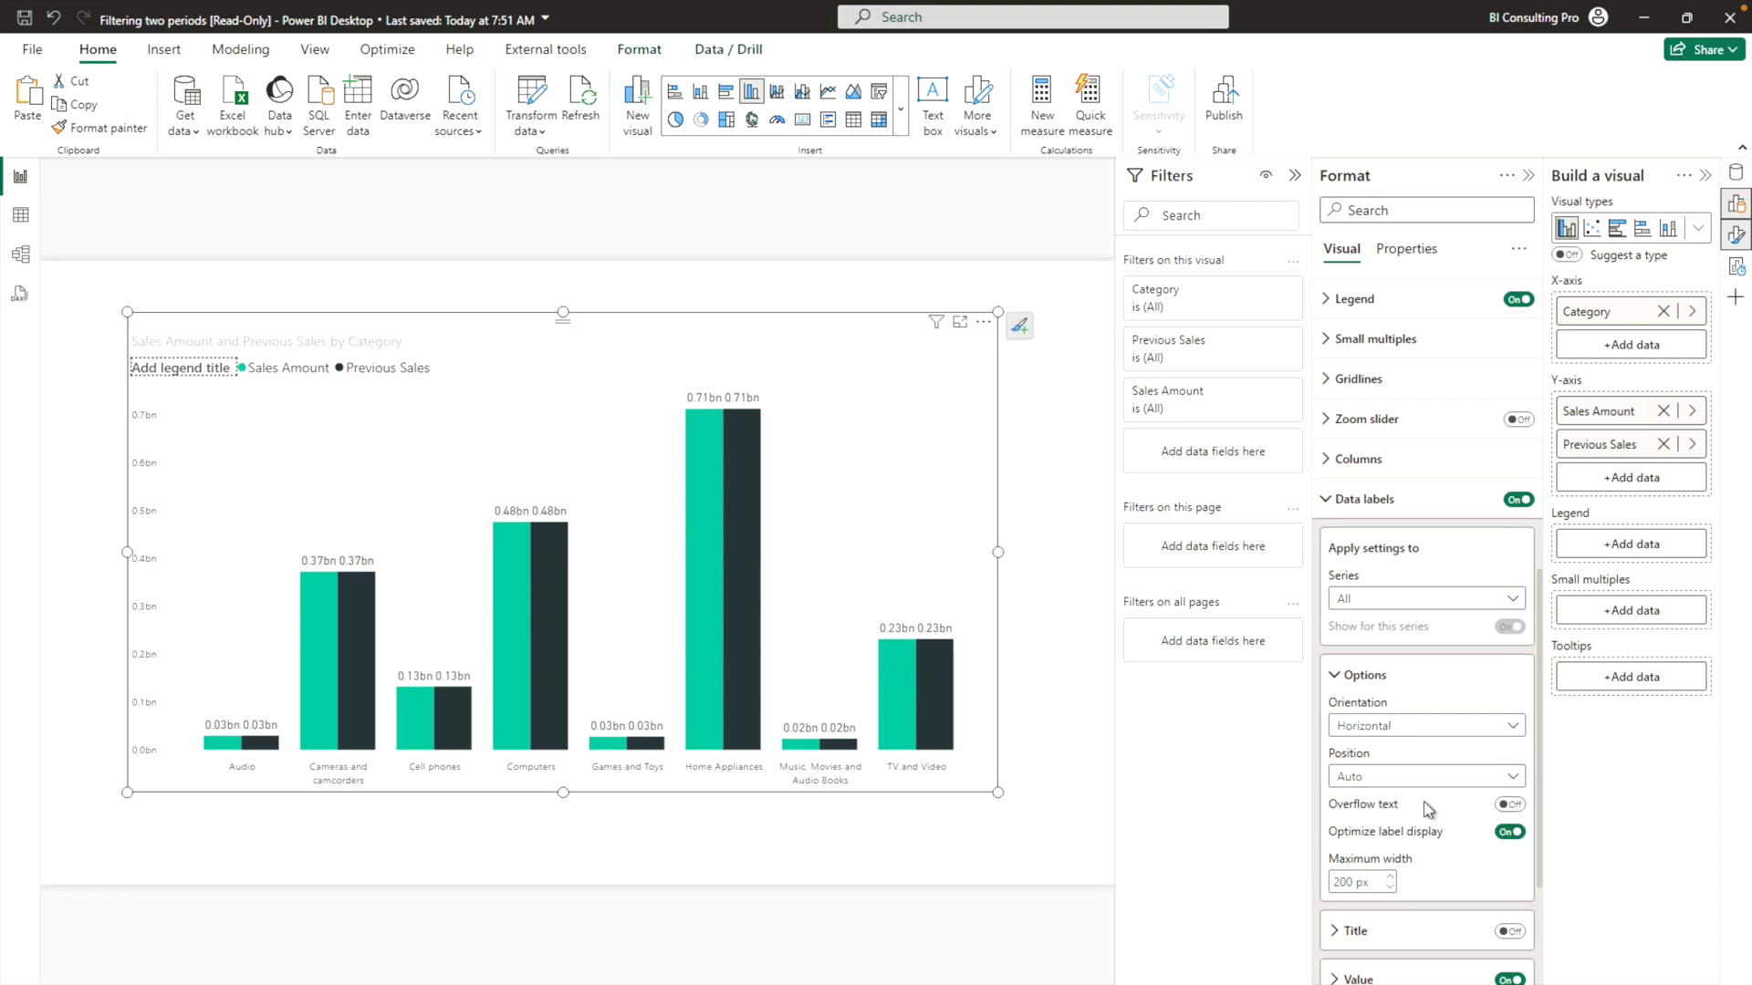
{"action": "left_click", "coordinate": [1509, 804]}
{"action": "left_click", "coordinate": [1511, 806]}
{"action": "left_click", "coordinate": [1511, 805]}
{"action": "scroll", "coordinate": [1482, 876], "scroll_direction": "down", "scroll_amount": 3}
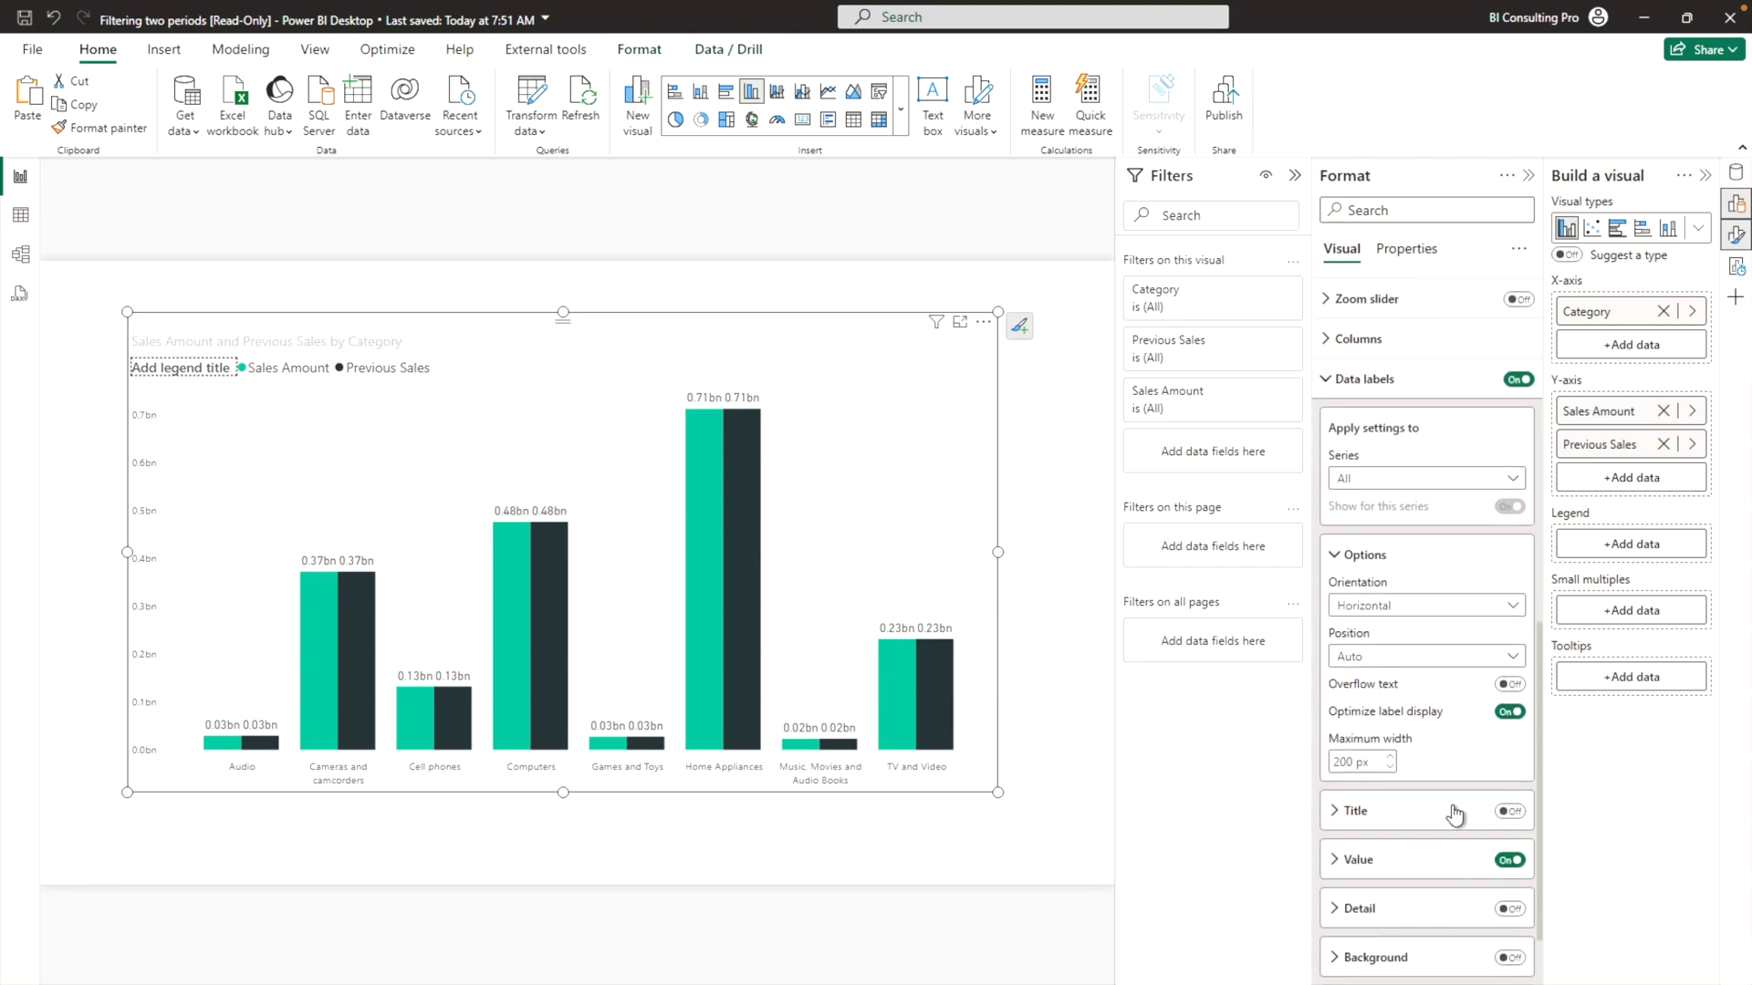
Add data label titles showing the series name, font size 11, 42% transparency
{"action": "left_click", "coordinate": [1510, 811]}
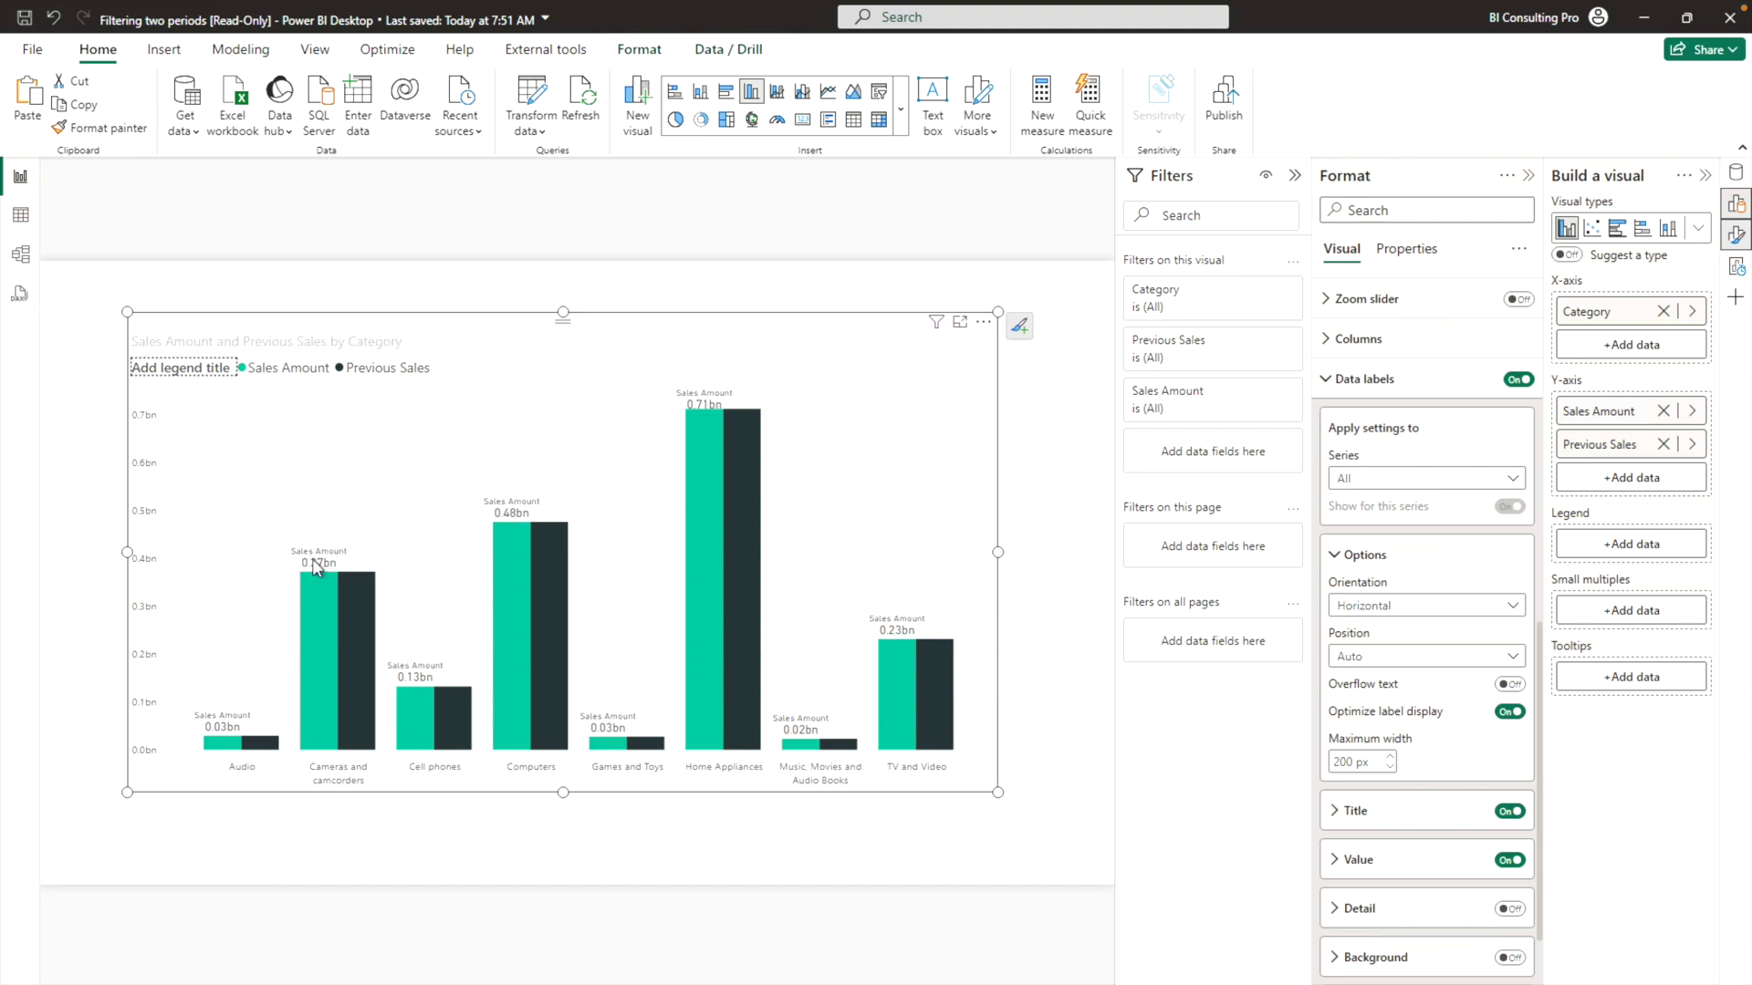
{"action": "left_click", "coordinate": [1336, 810]}
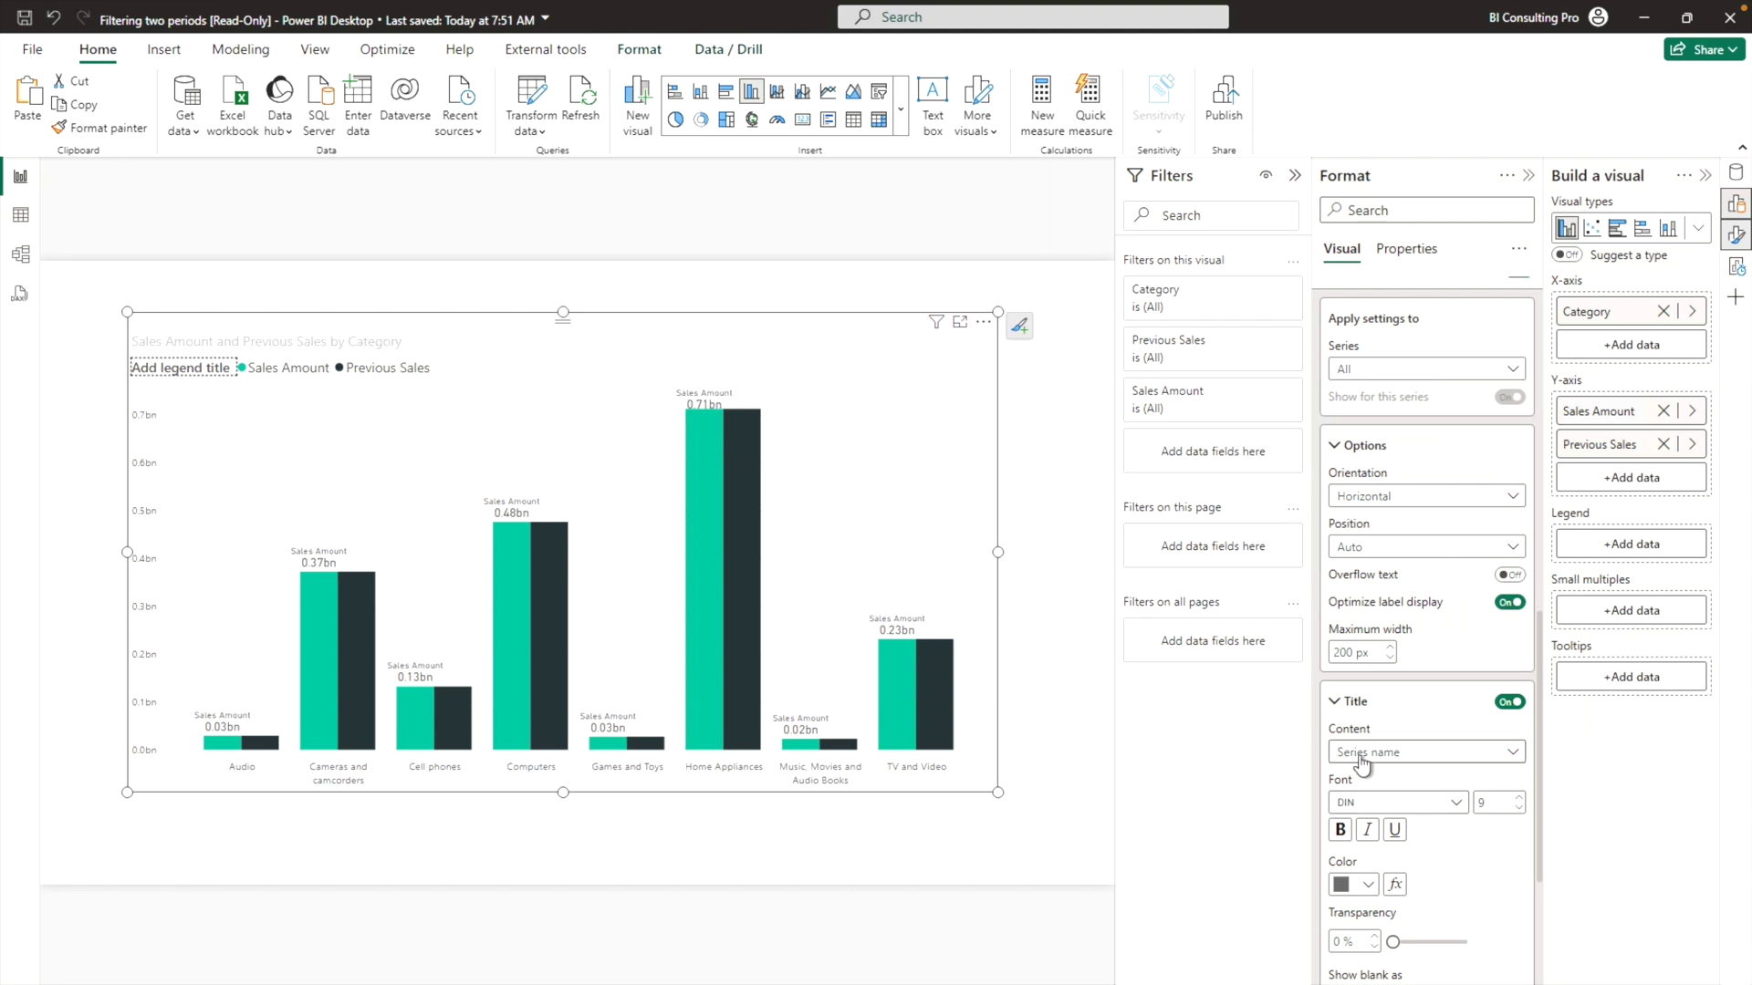
{"action": "left_click", "coordinate": [1413, 753]}
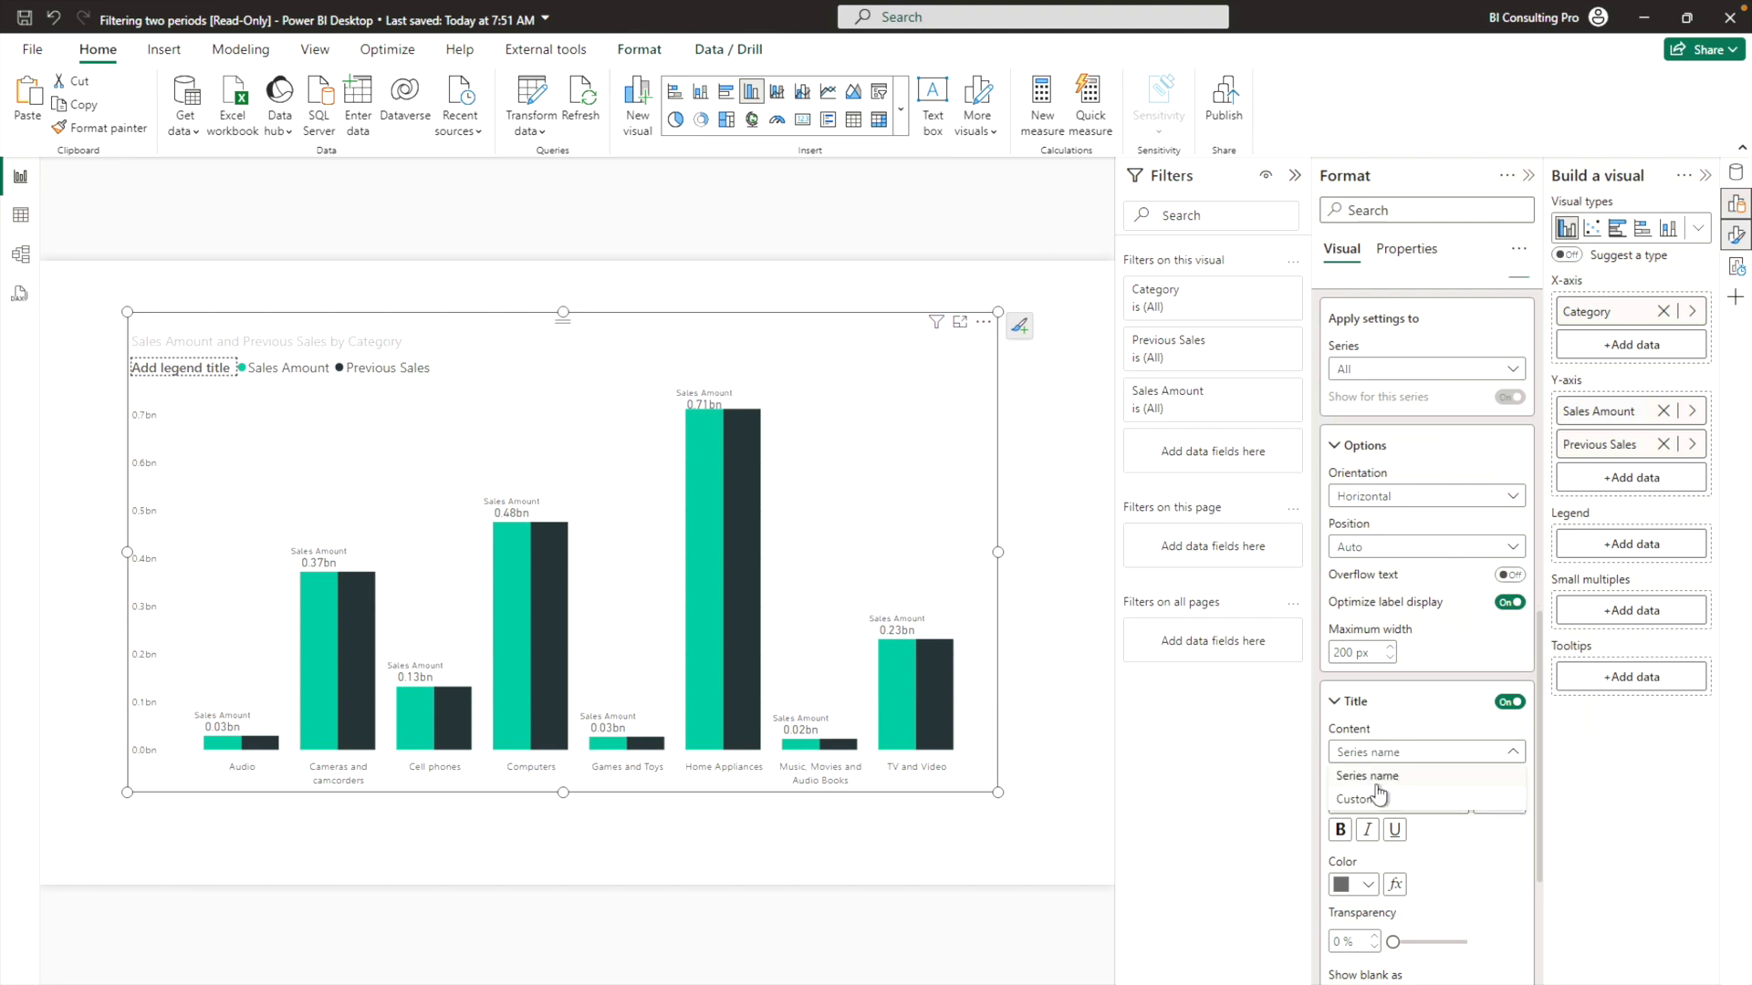
{"action": "left_click", "coordinate": [1385, 814]}
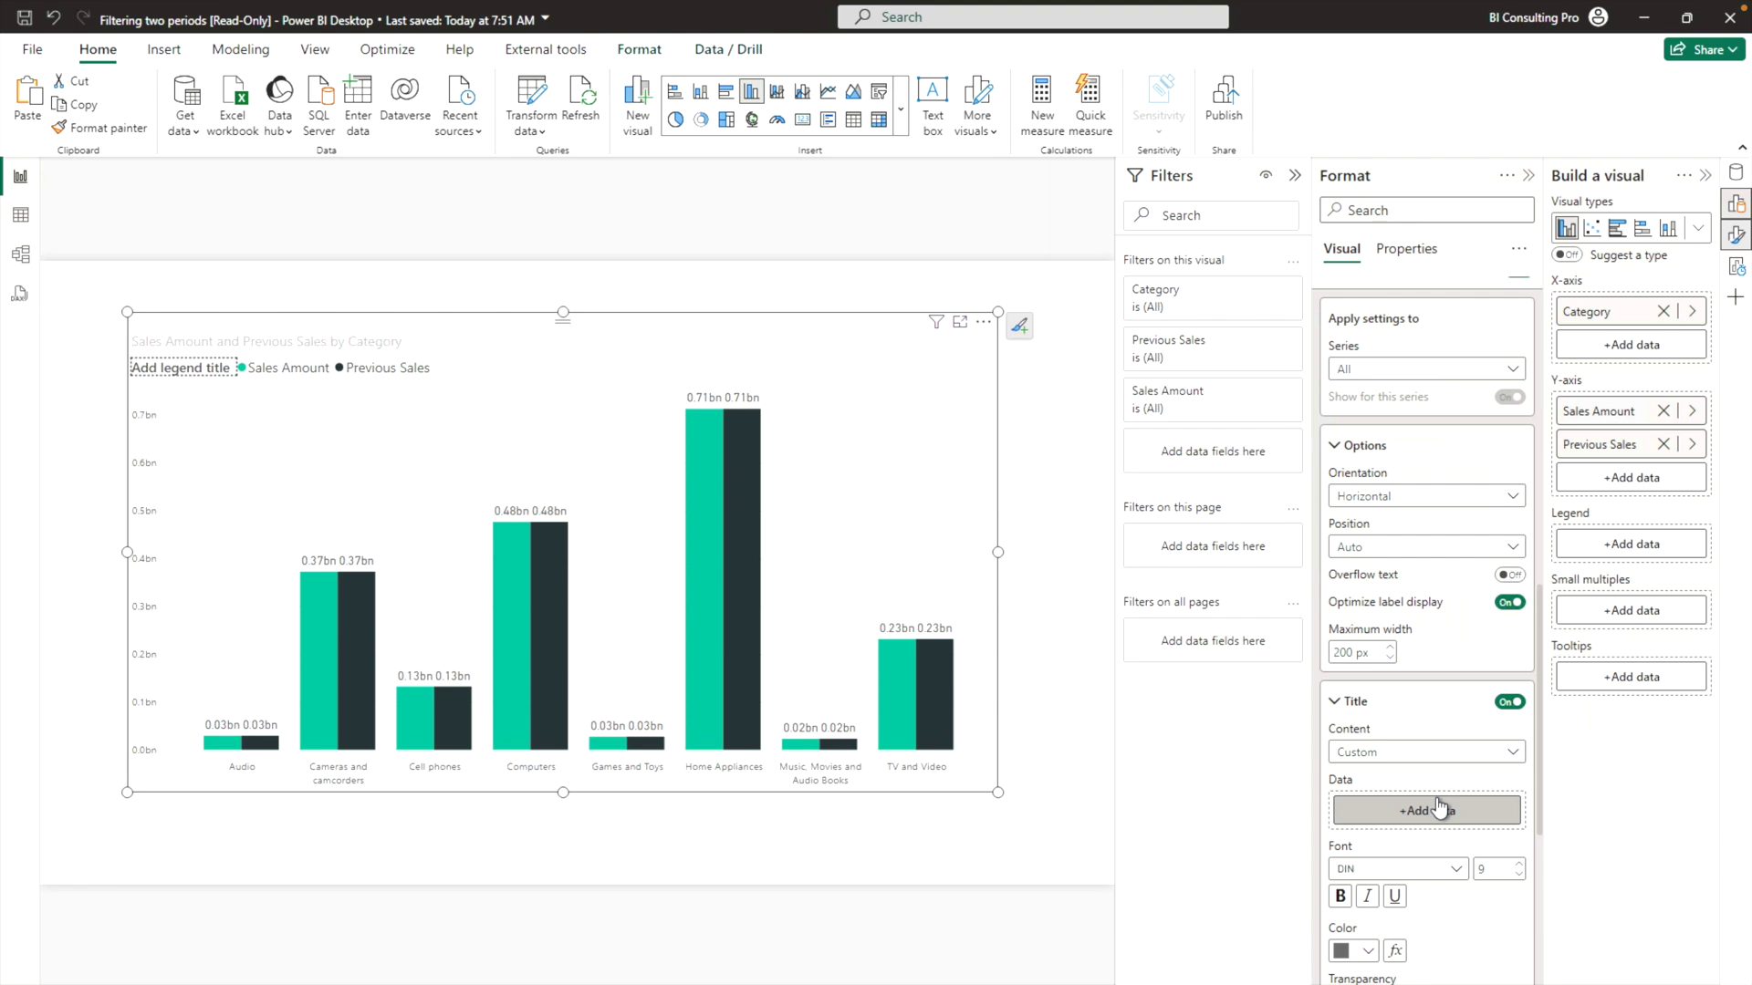
{"action": "left_click", "coordinate": [1469, 756]}
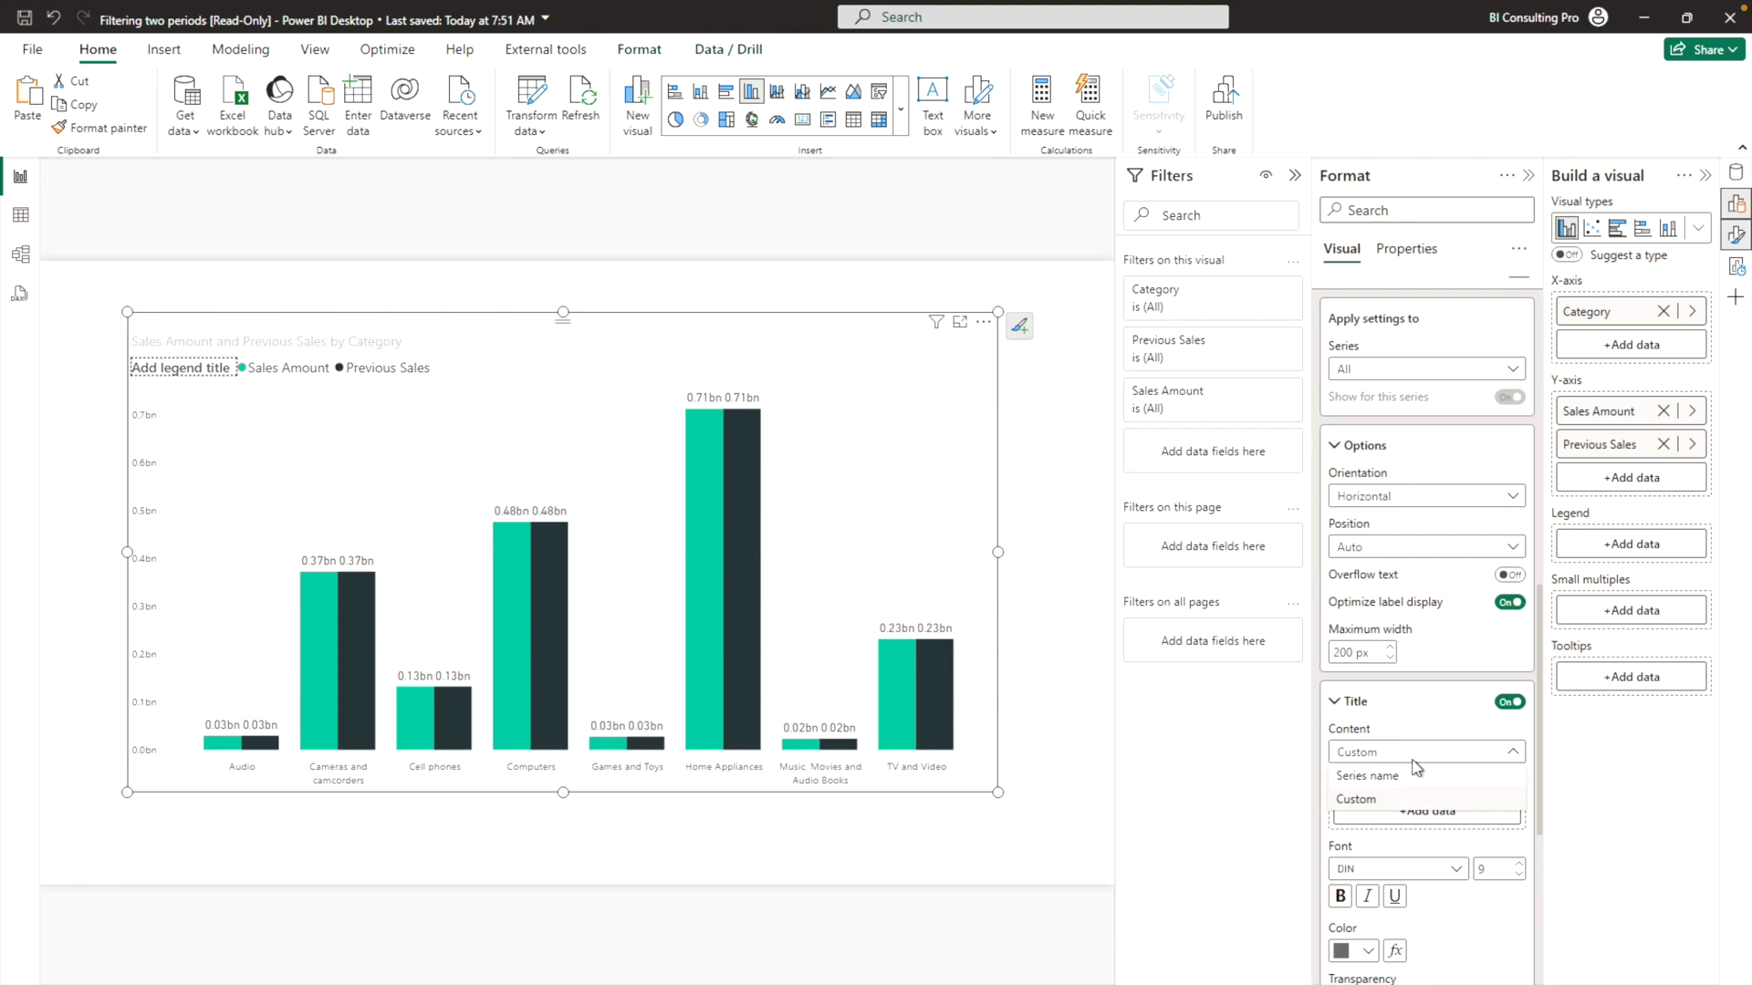
{"action": "left_click", "coordinate": [1391, 779]}
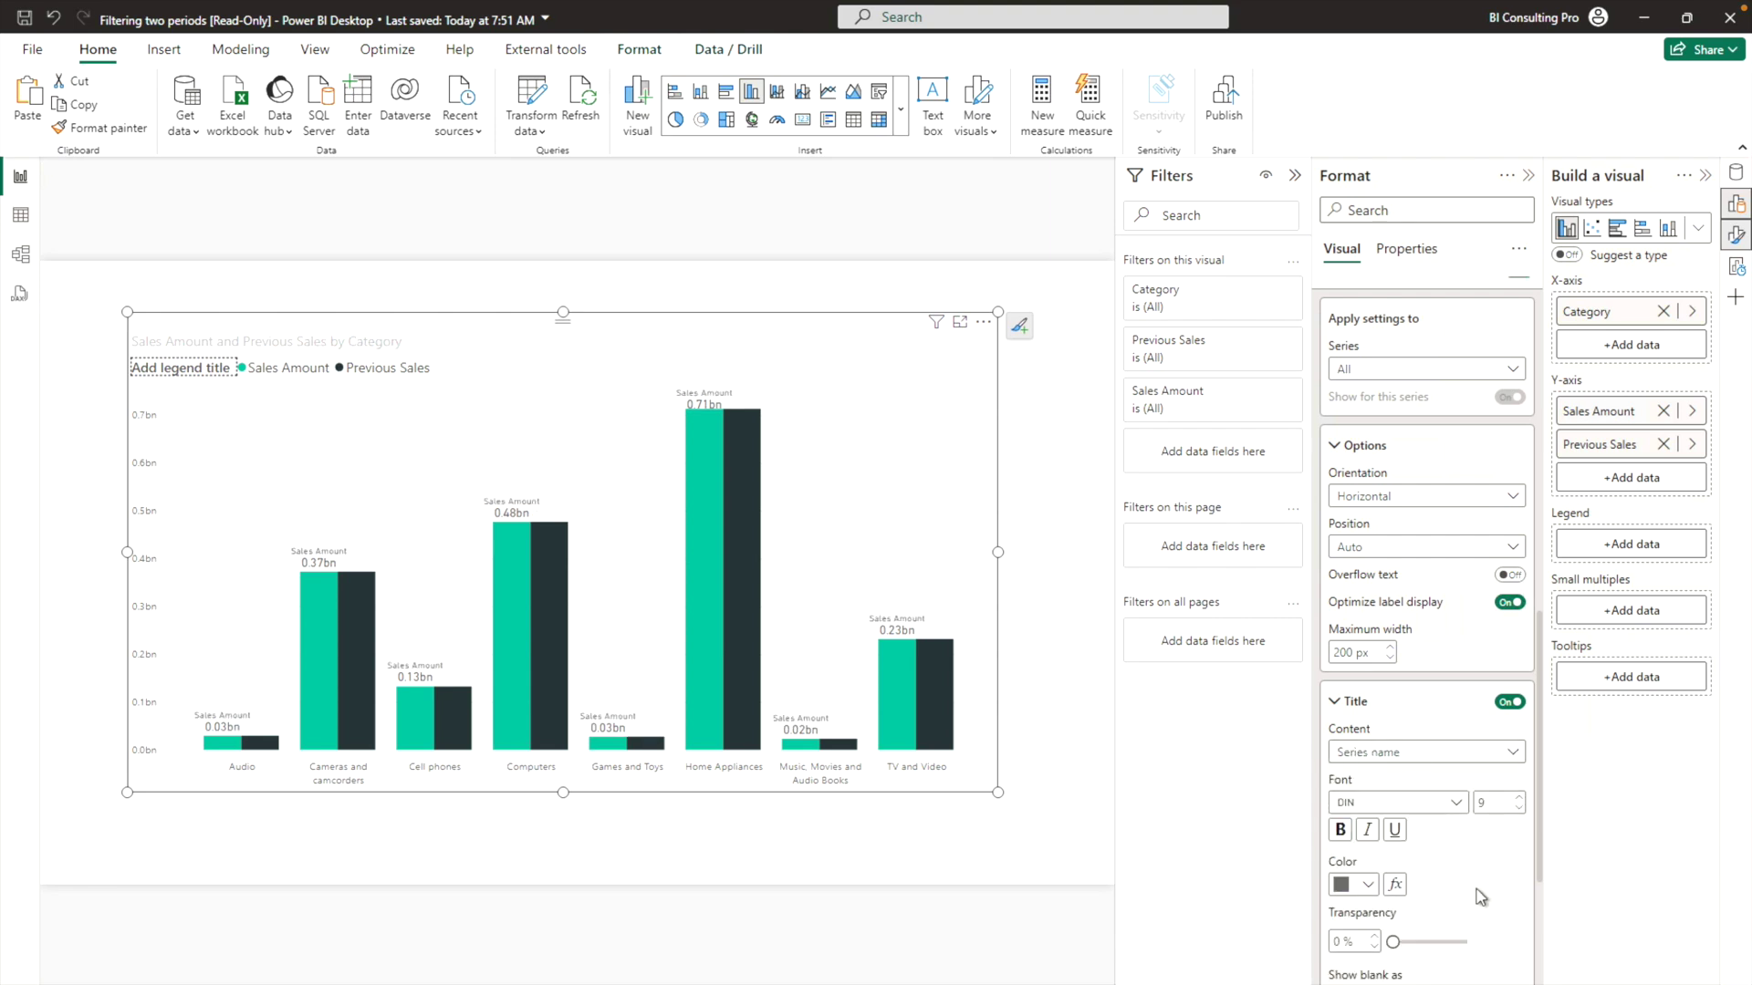
{"action": "scroll", "coordinate": [1479, 897], "scroll_direction": "down", "scroll_amount": 1}
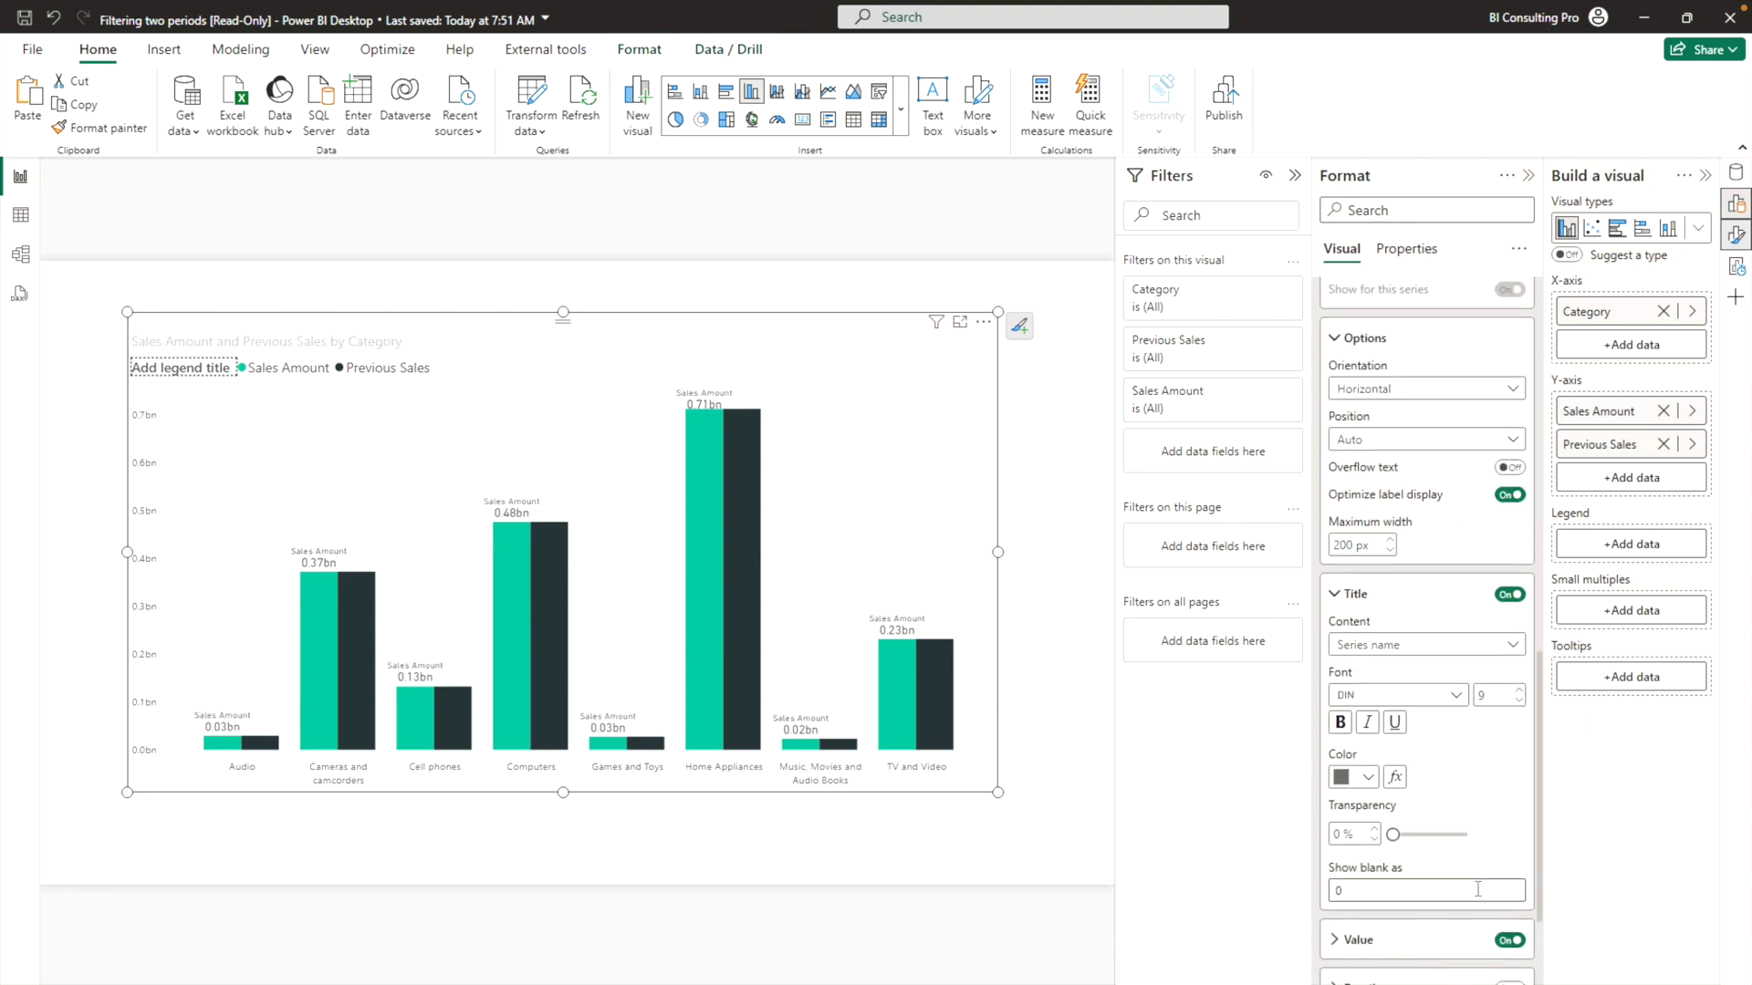
{"action": "left_click", "coordinate": [1520, 692]}
{"action": "left_click", "coordinate": [1520, 692]}
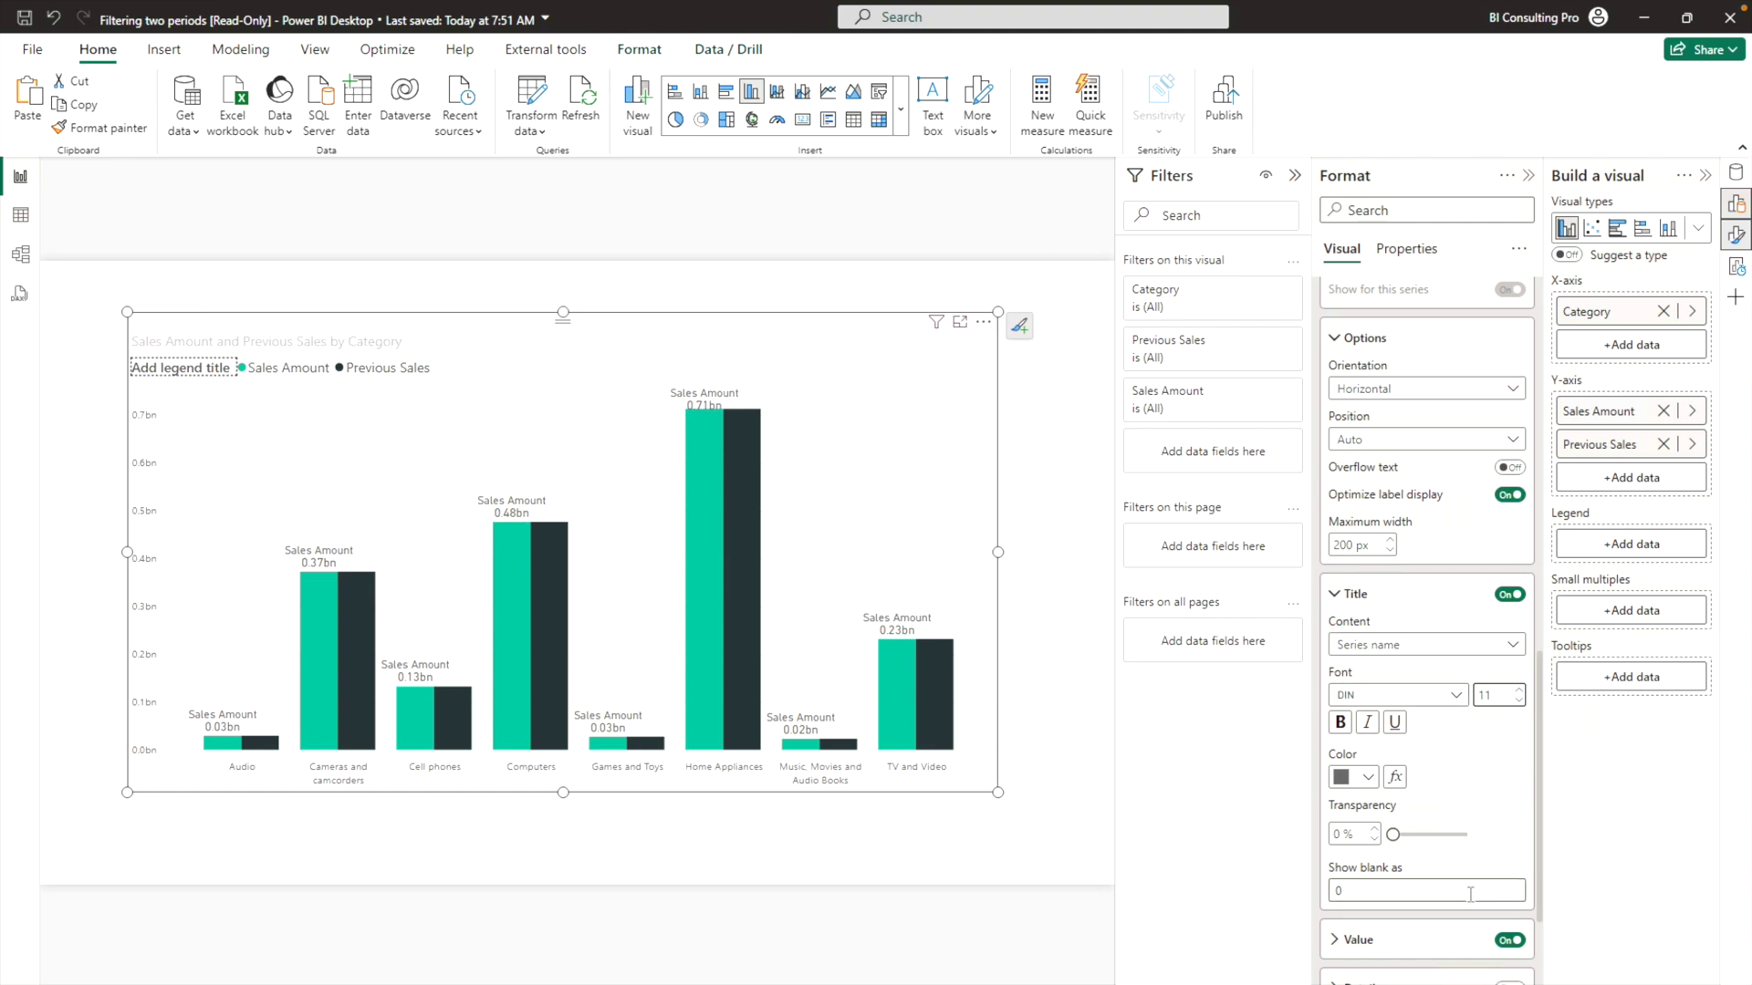
{"action": "scroll", "coordinate": [1451, 821], "scroll_direction": "down", "scroll_amount": 1}
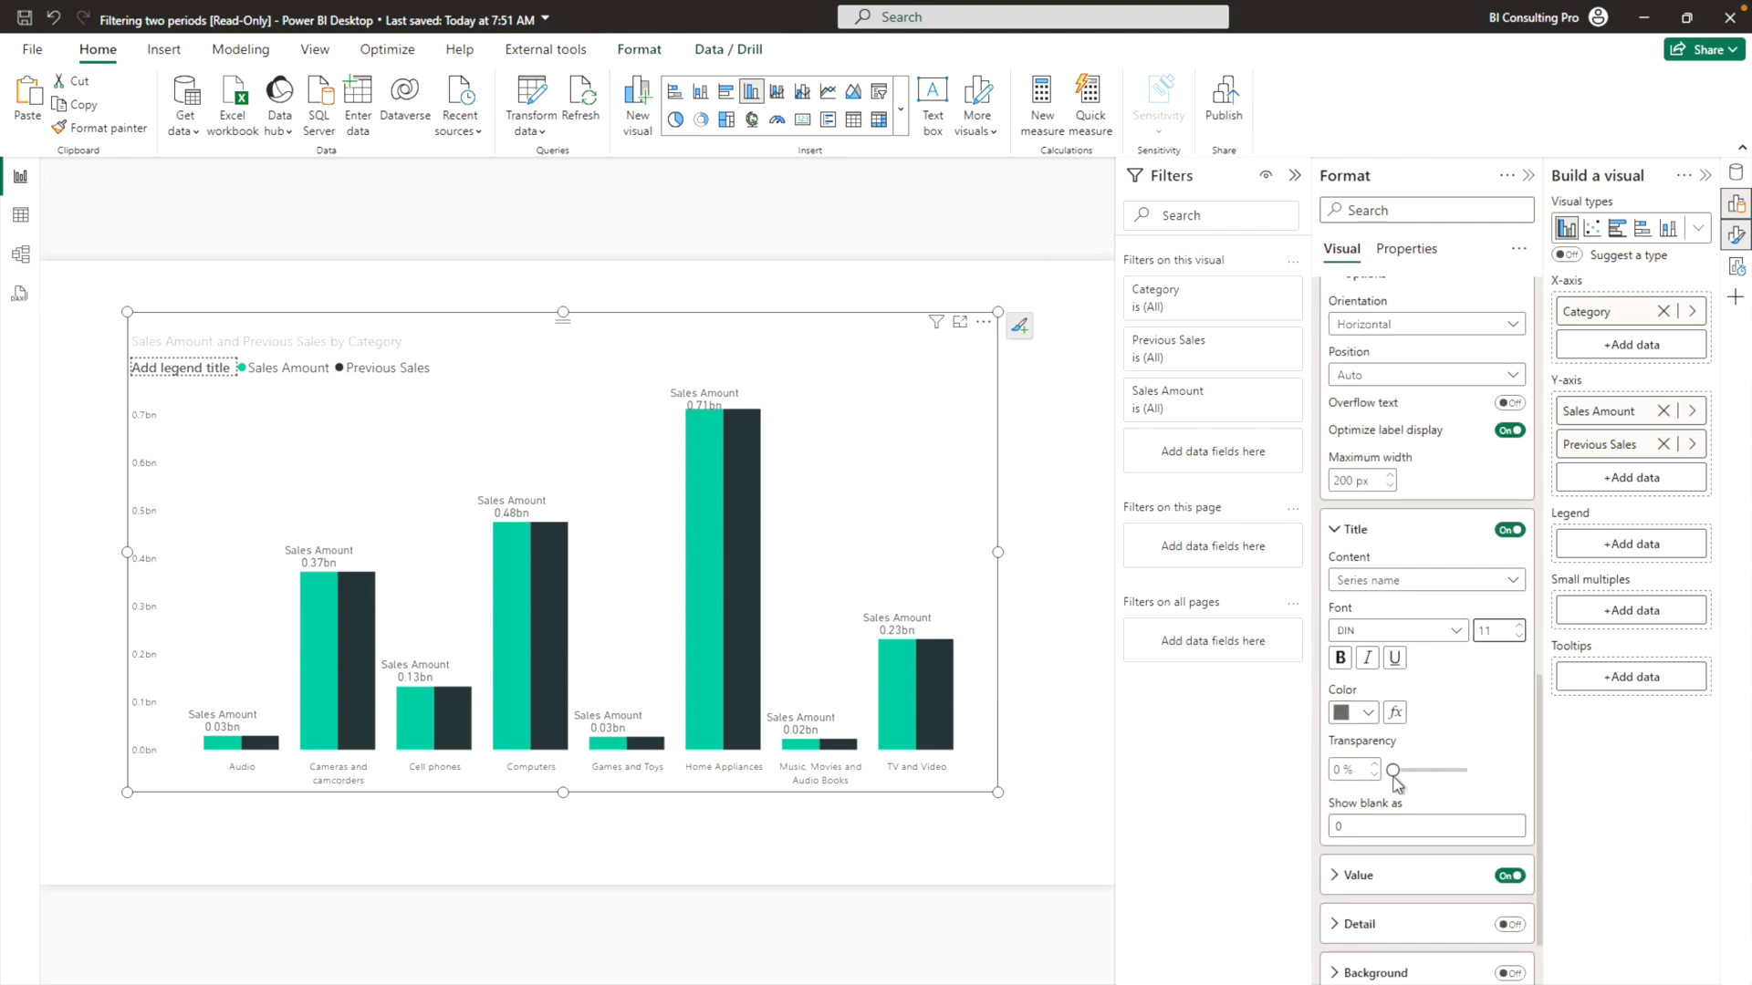
{"action": "left_click_drag", "start_coordinate": [1390, 773], "coordinate": [1424, 773]}
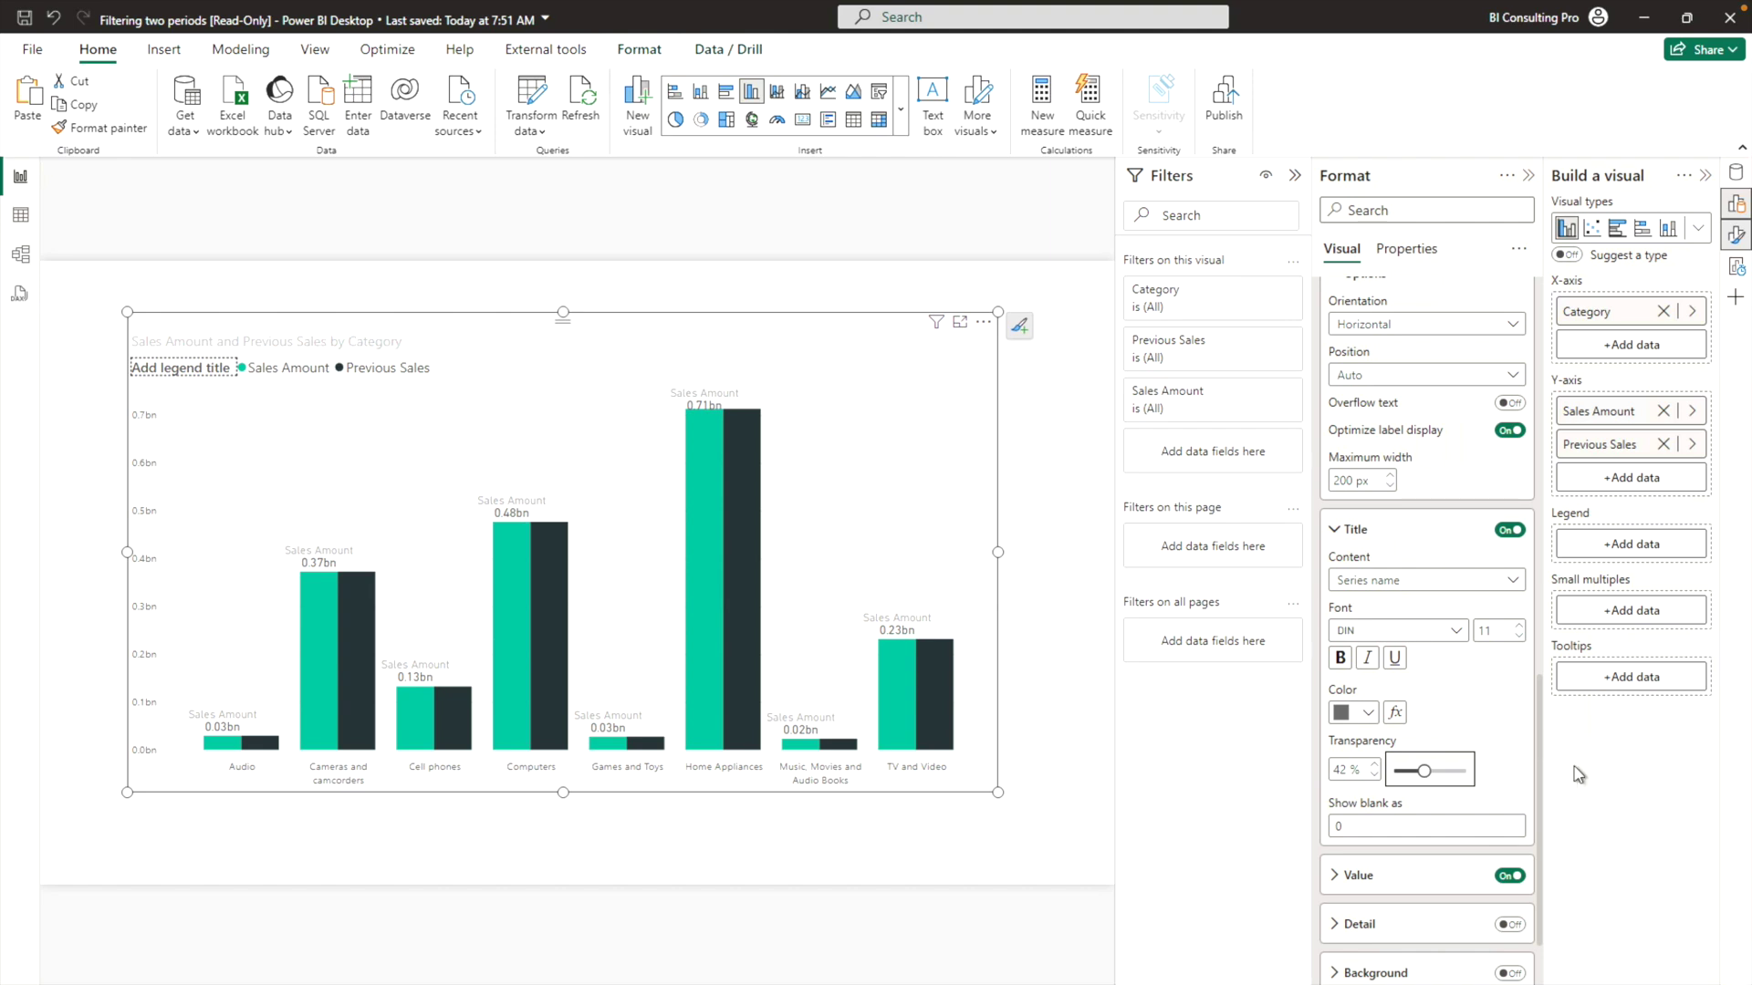
{"action": "left_click", "coordinate": [1350, 531]}
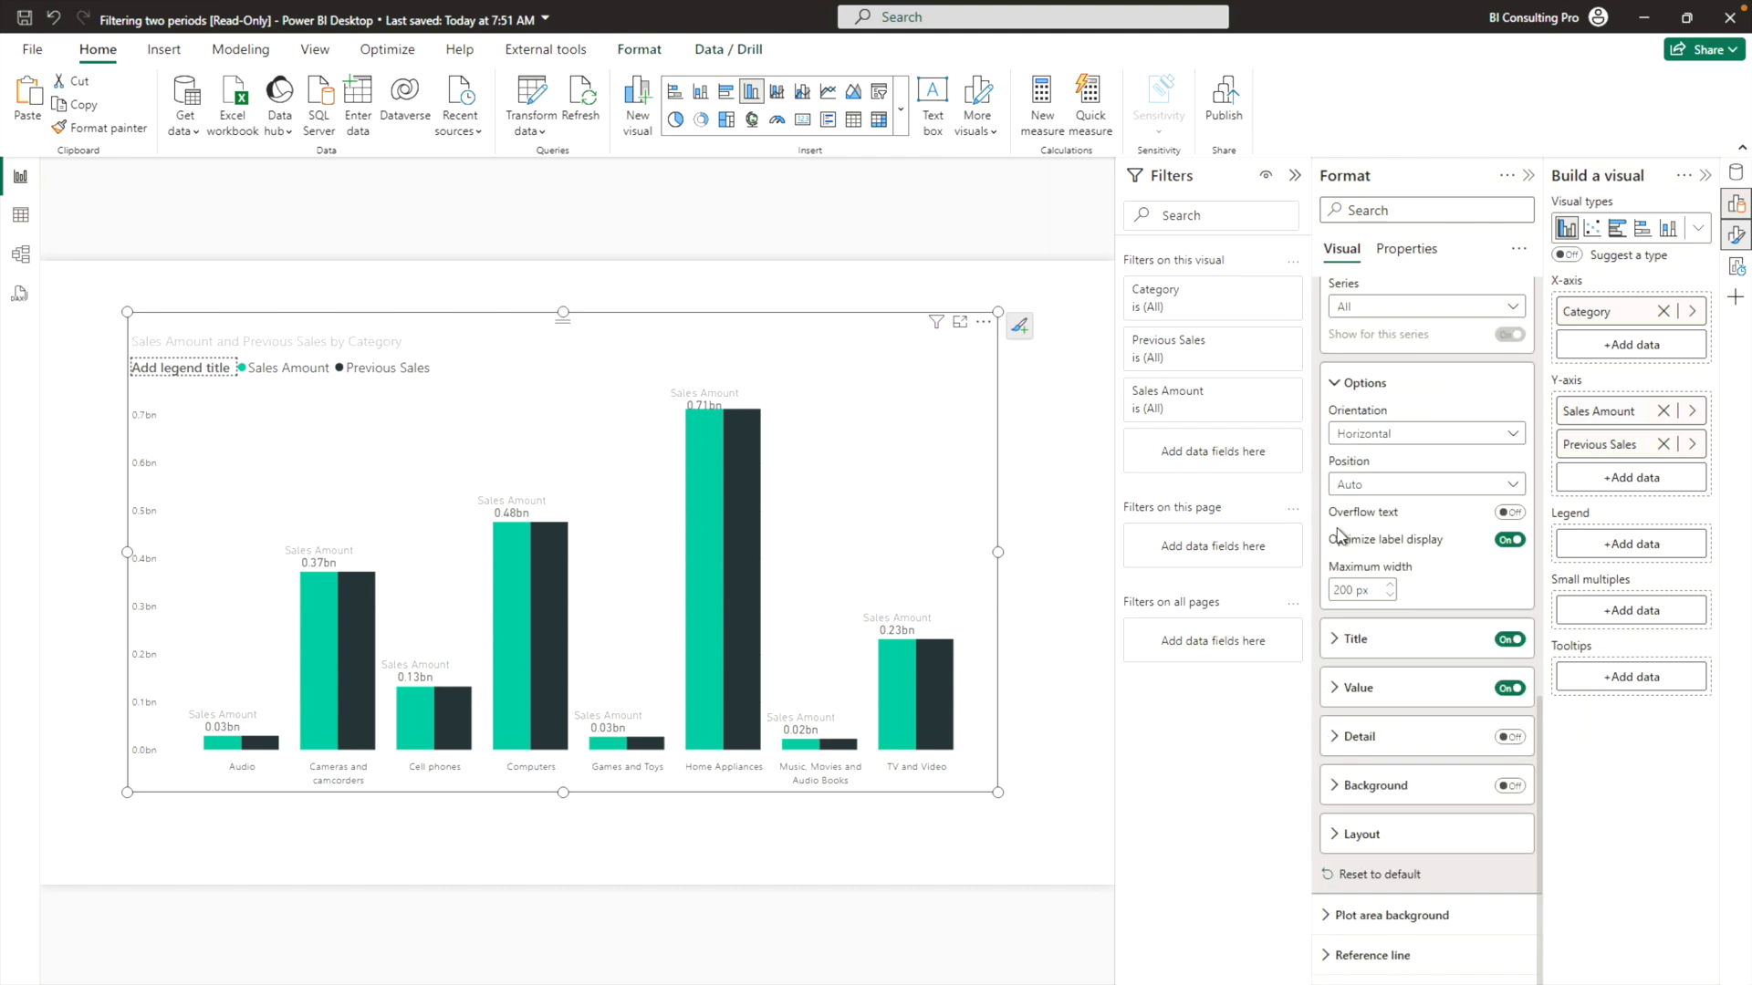
Set the data label value field to Previous Sales from the Sales table
{"action": "left_click", "coordinate": [1341, 691]}
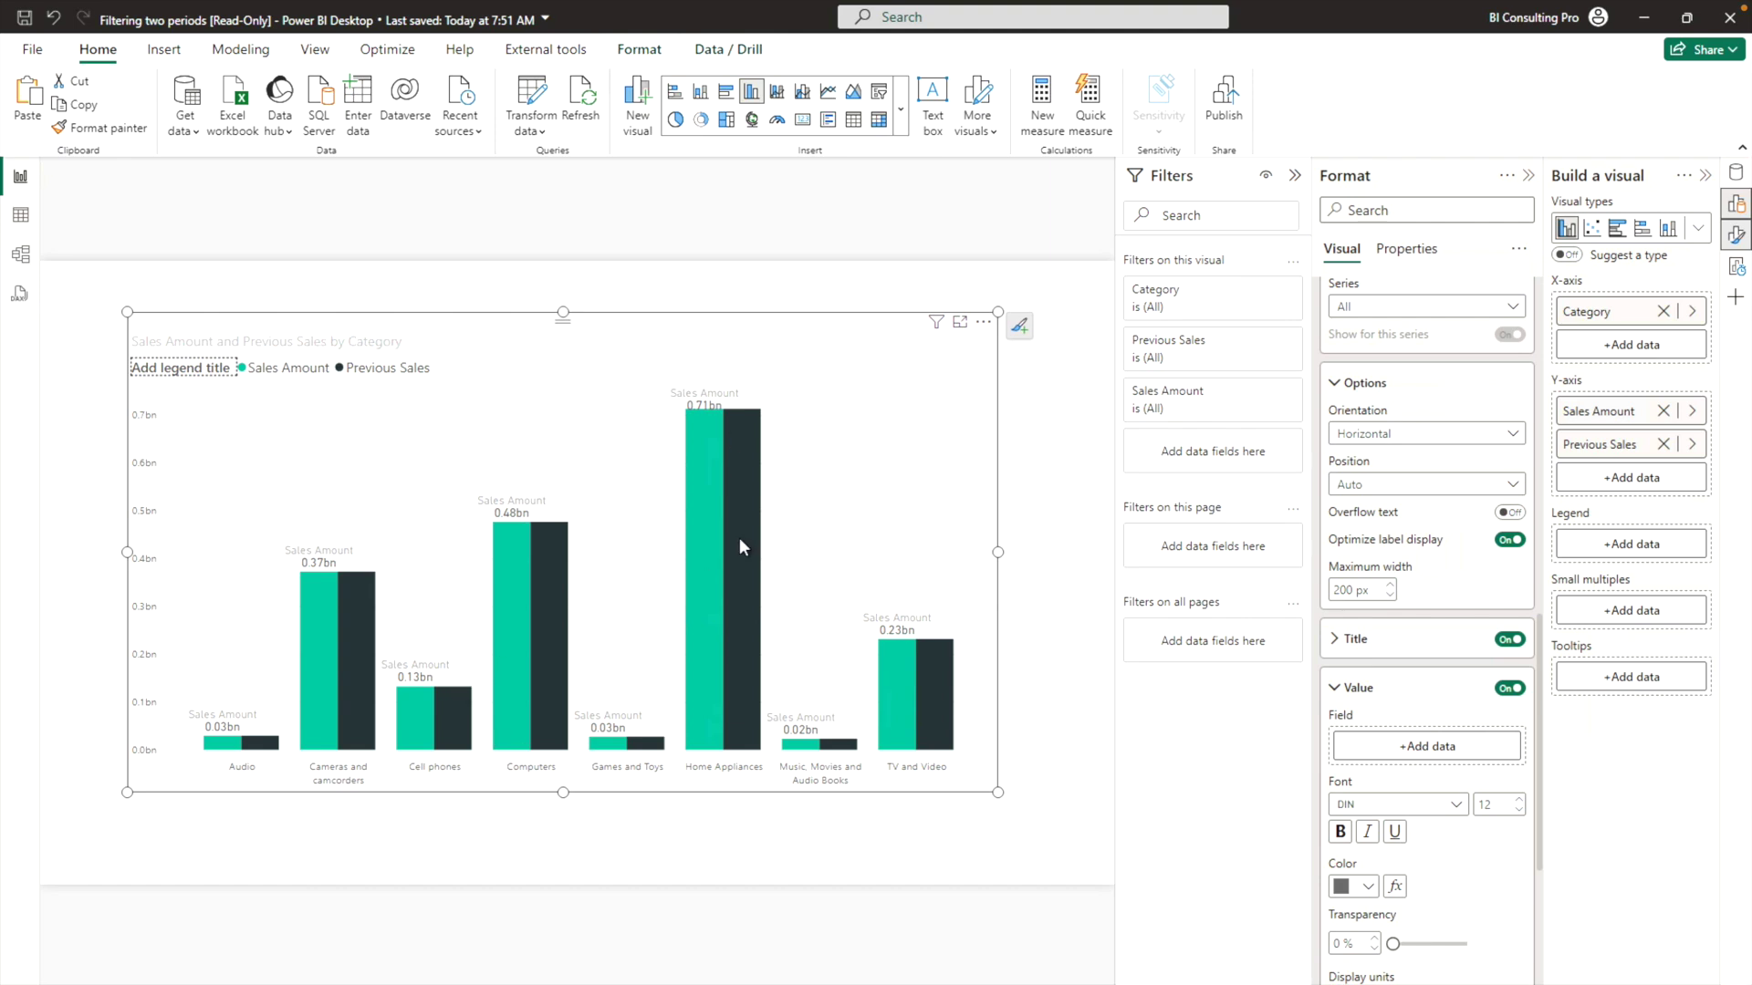
{"action": "left_click", "coordinate": [1445, 747]}
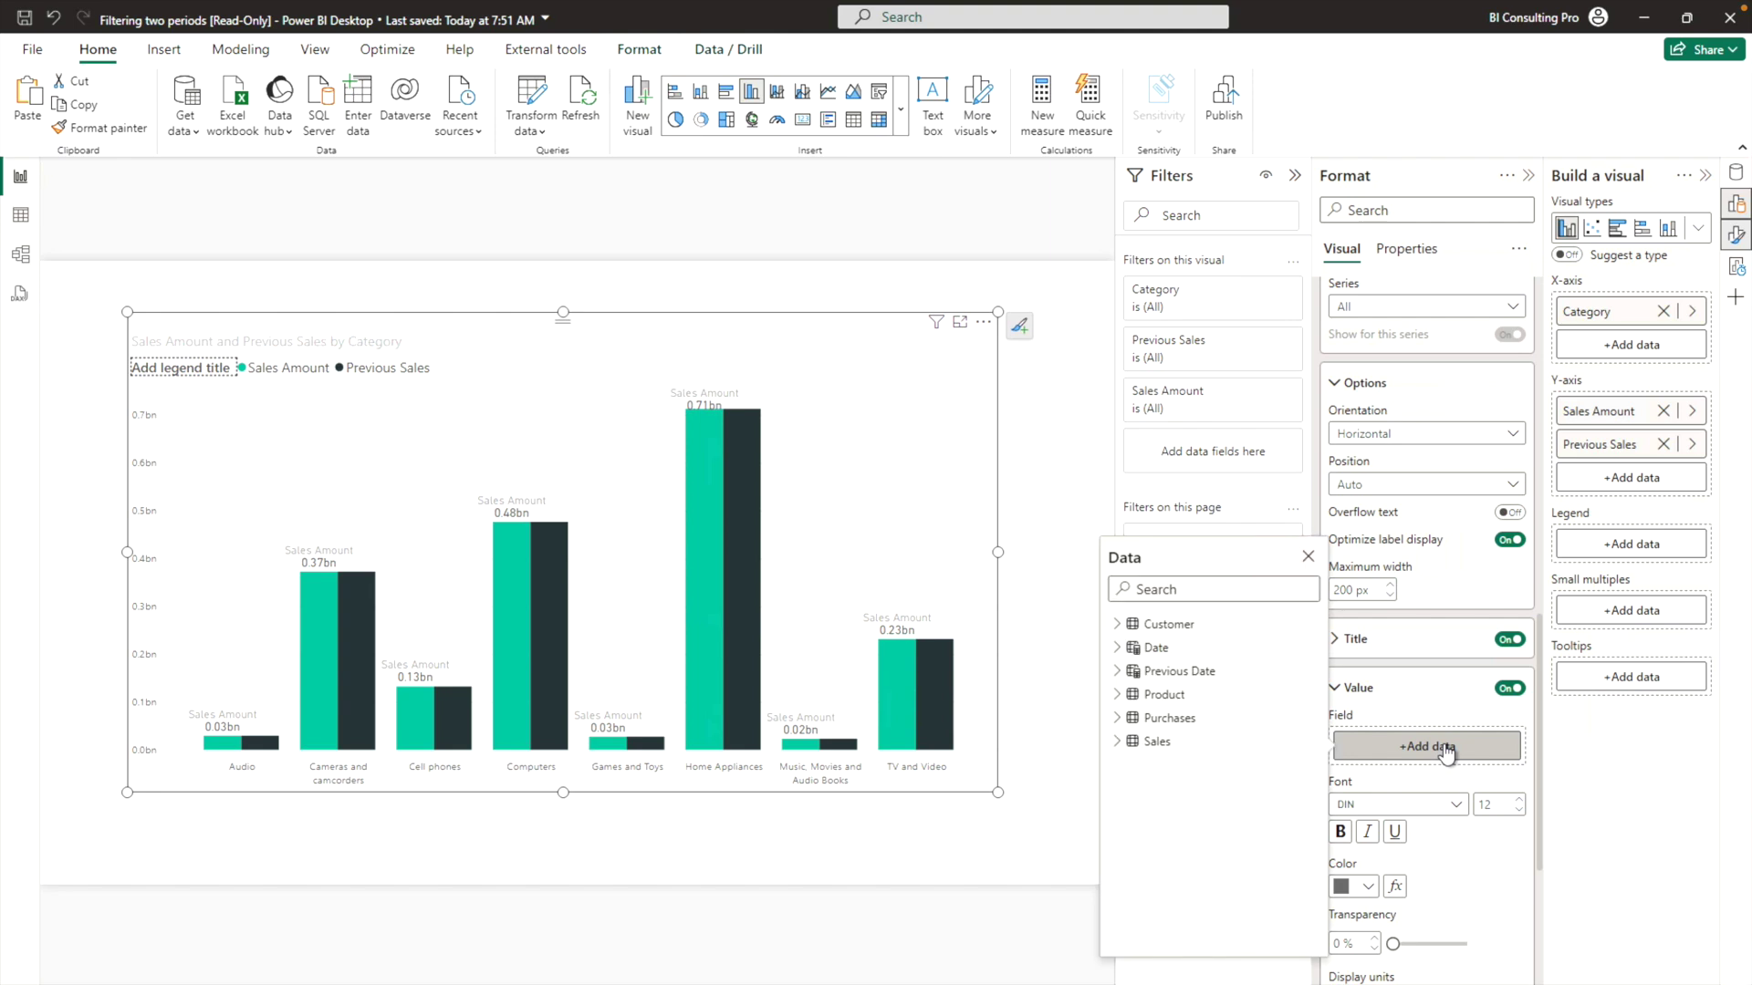
{"action": "left_click", "coordinate": [1118, 720]}
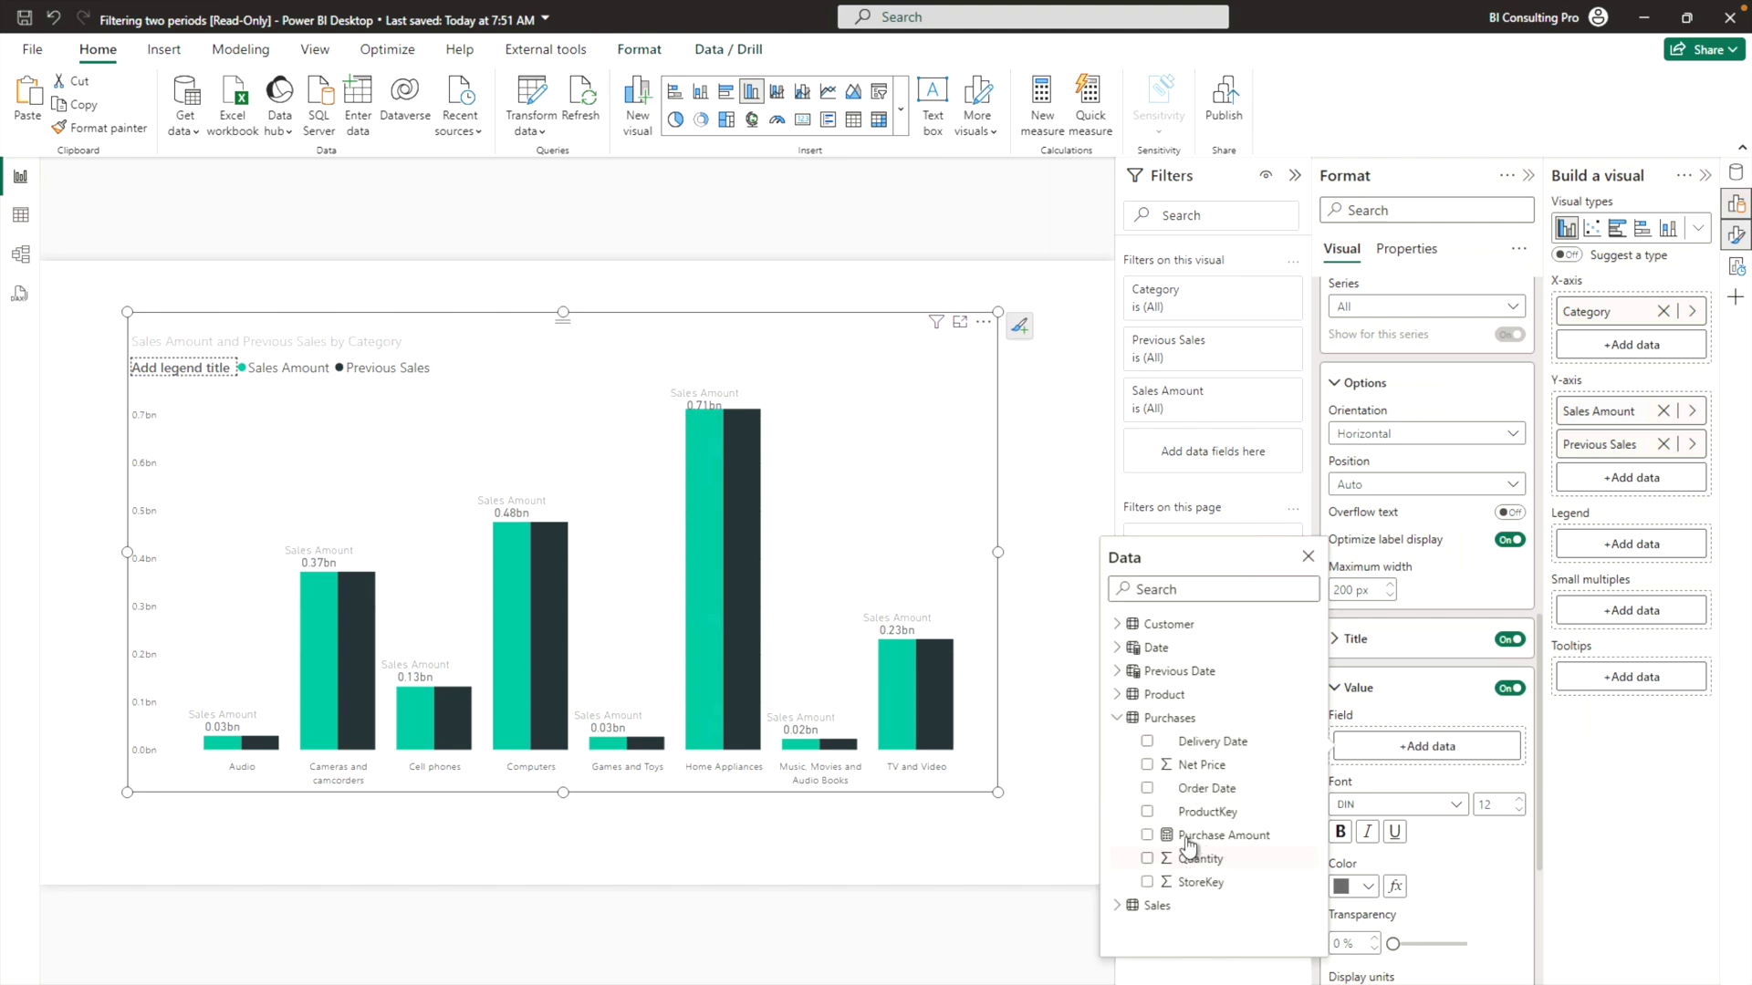
{"action": "left_click", "coordinate": [1122, 720]}
{"action": "left_click", "coordinate": [1119, 742]}
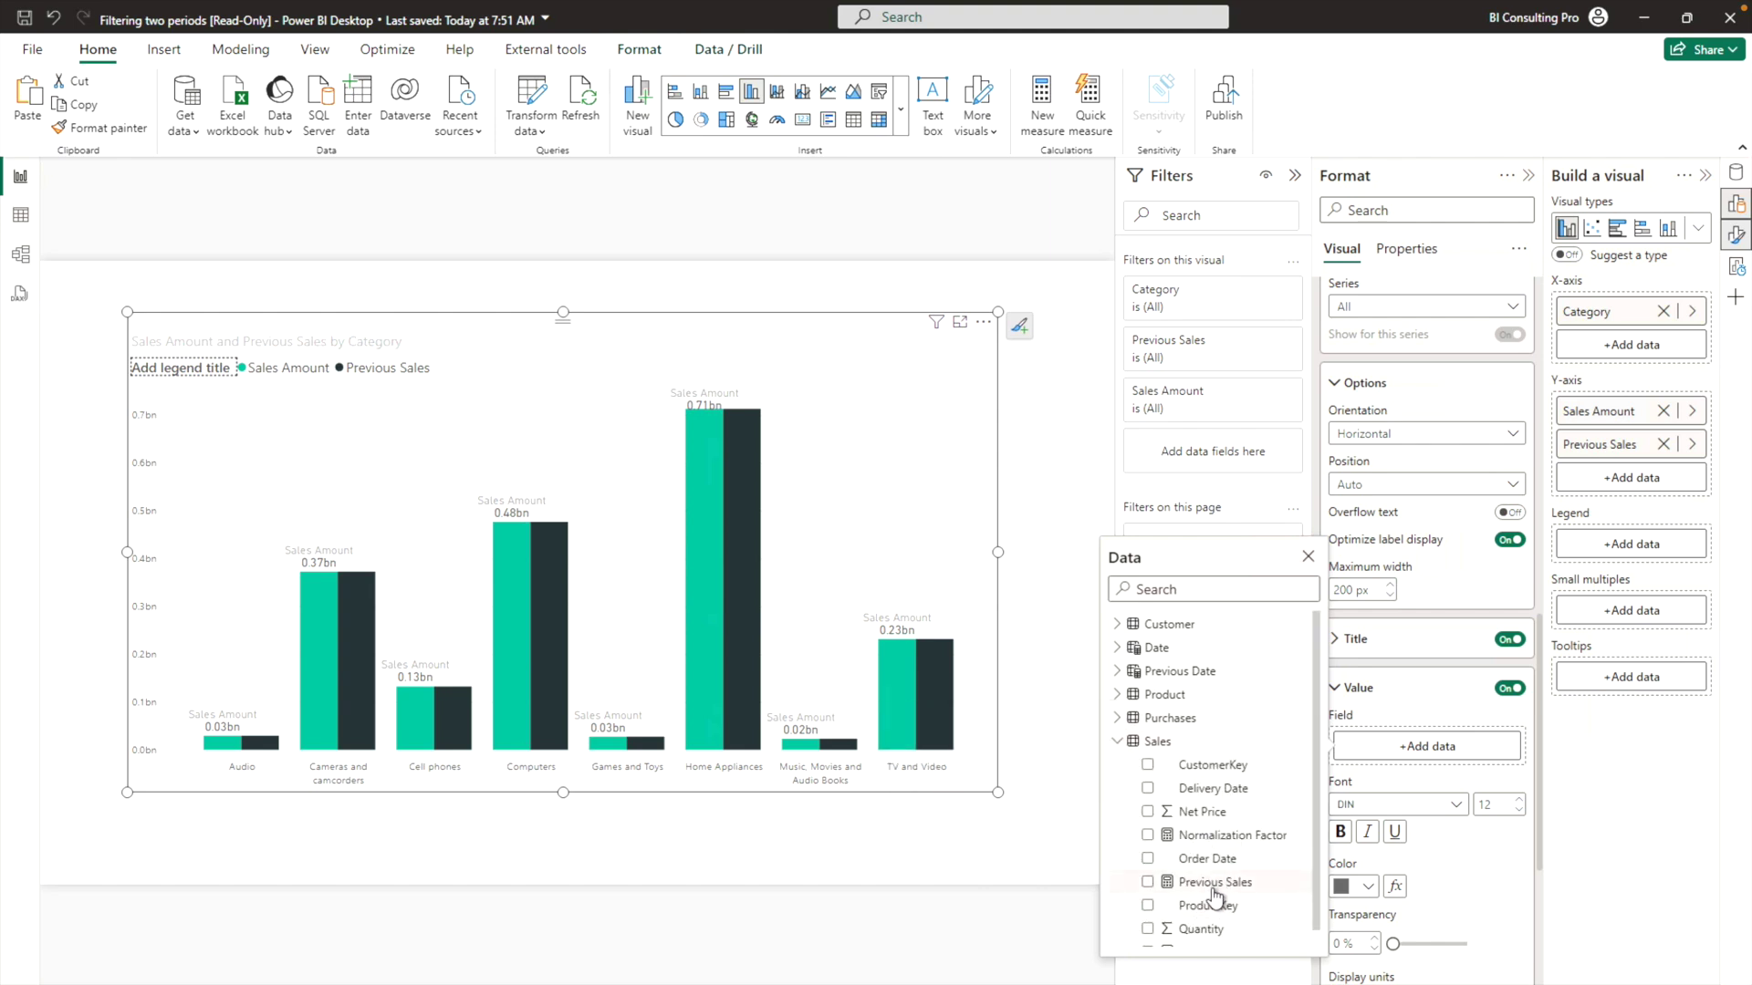
{"action": "left_click", "coordinate": [1150, 885]}
{"action": "left_click", "coordinate": [1307, 556]}
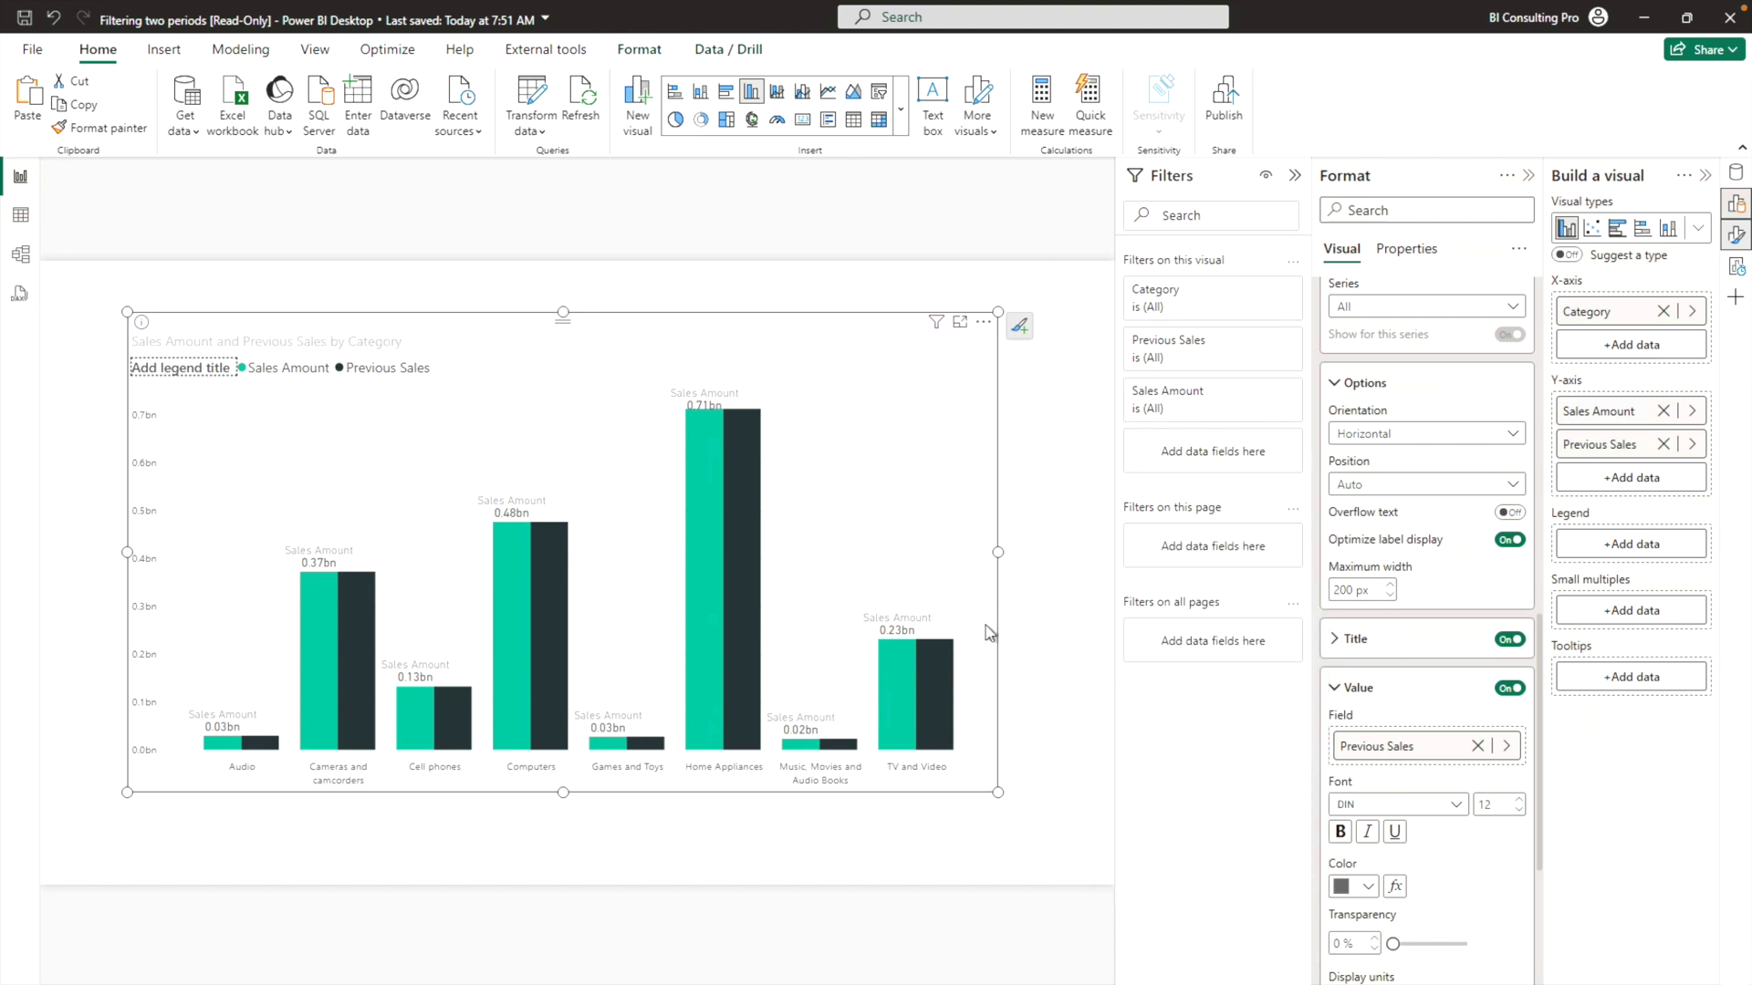
Make the label values yellow at 8% transparency and switch on label Detail
{"action": "scroll", "coordinate": [1447, 803], "scroll_direction": "down", "scroll_amount": 3}
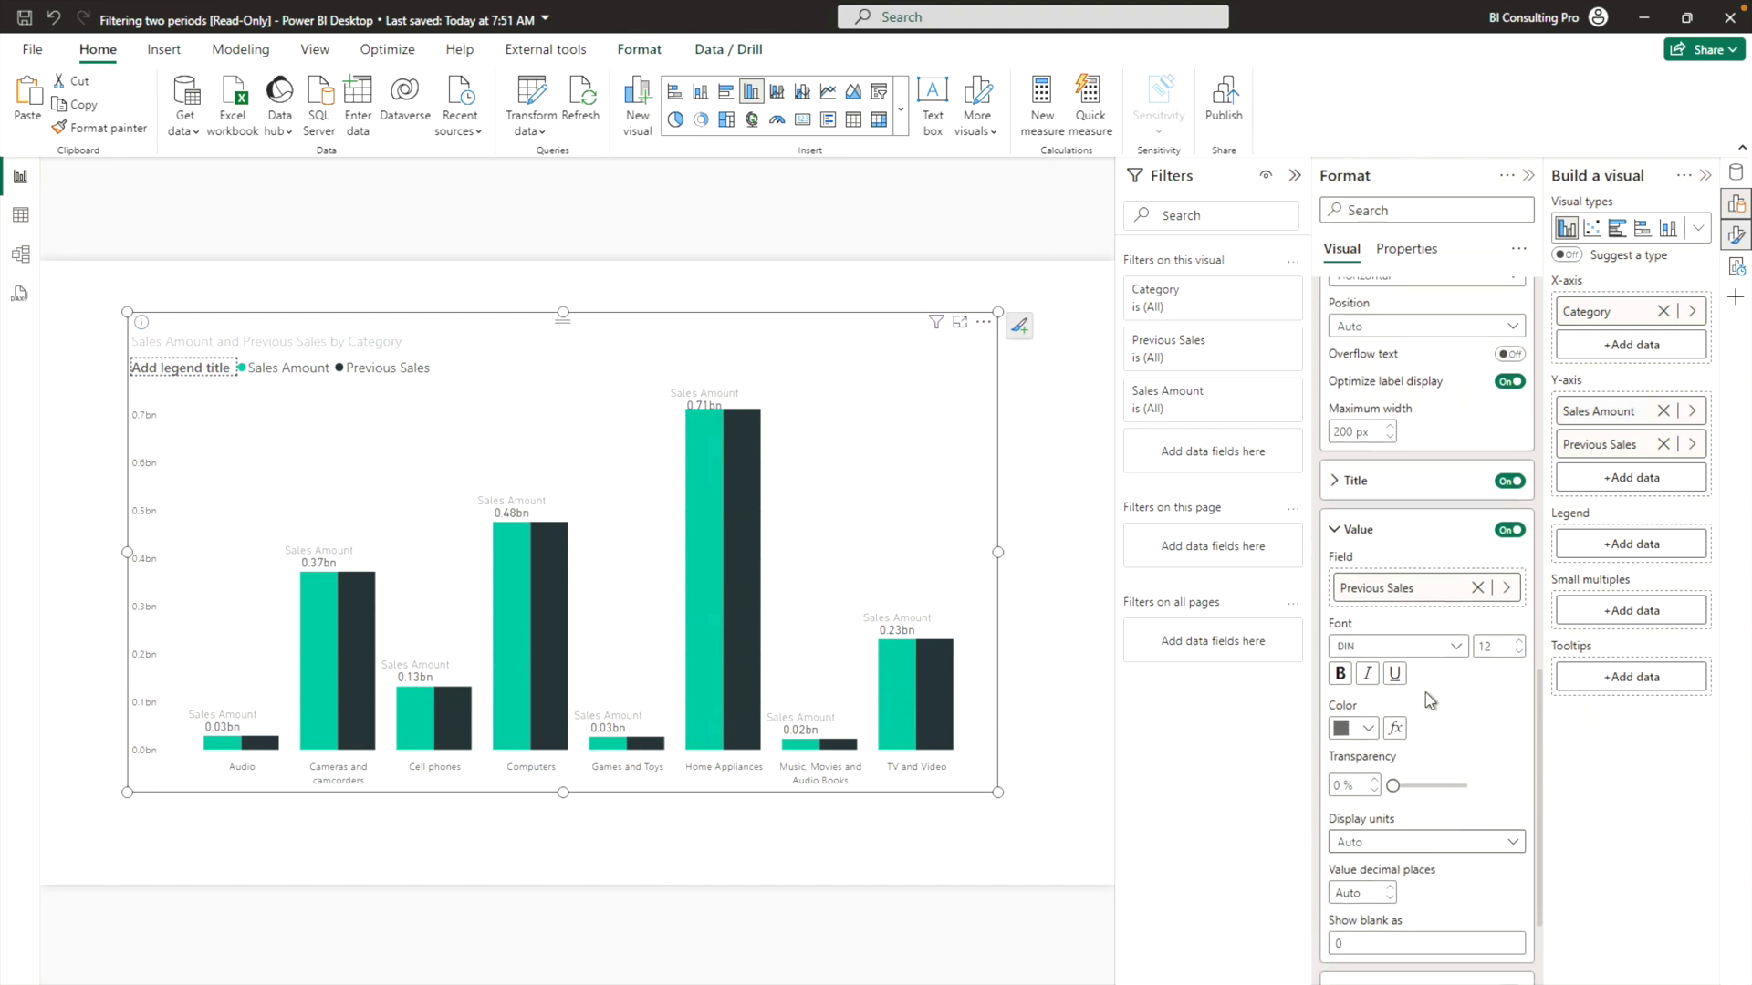
{"action": "mouse_move", "coordinate": [1395, 785]}
{"action": "left_mouse_down"}
{"action": "mouse_move", "coordinate": [1415, 787]}
{"action": "mouse_move", "coordinate": [1400, 786]}
{"action": "left_mouse_up"}
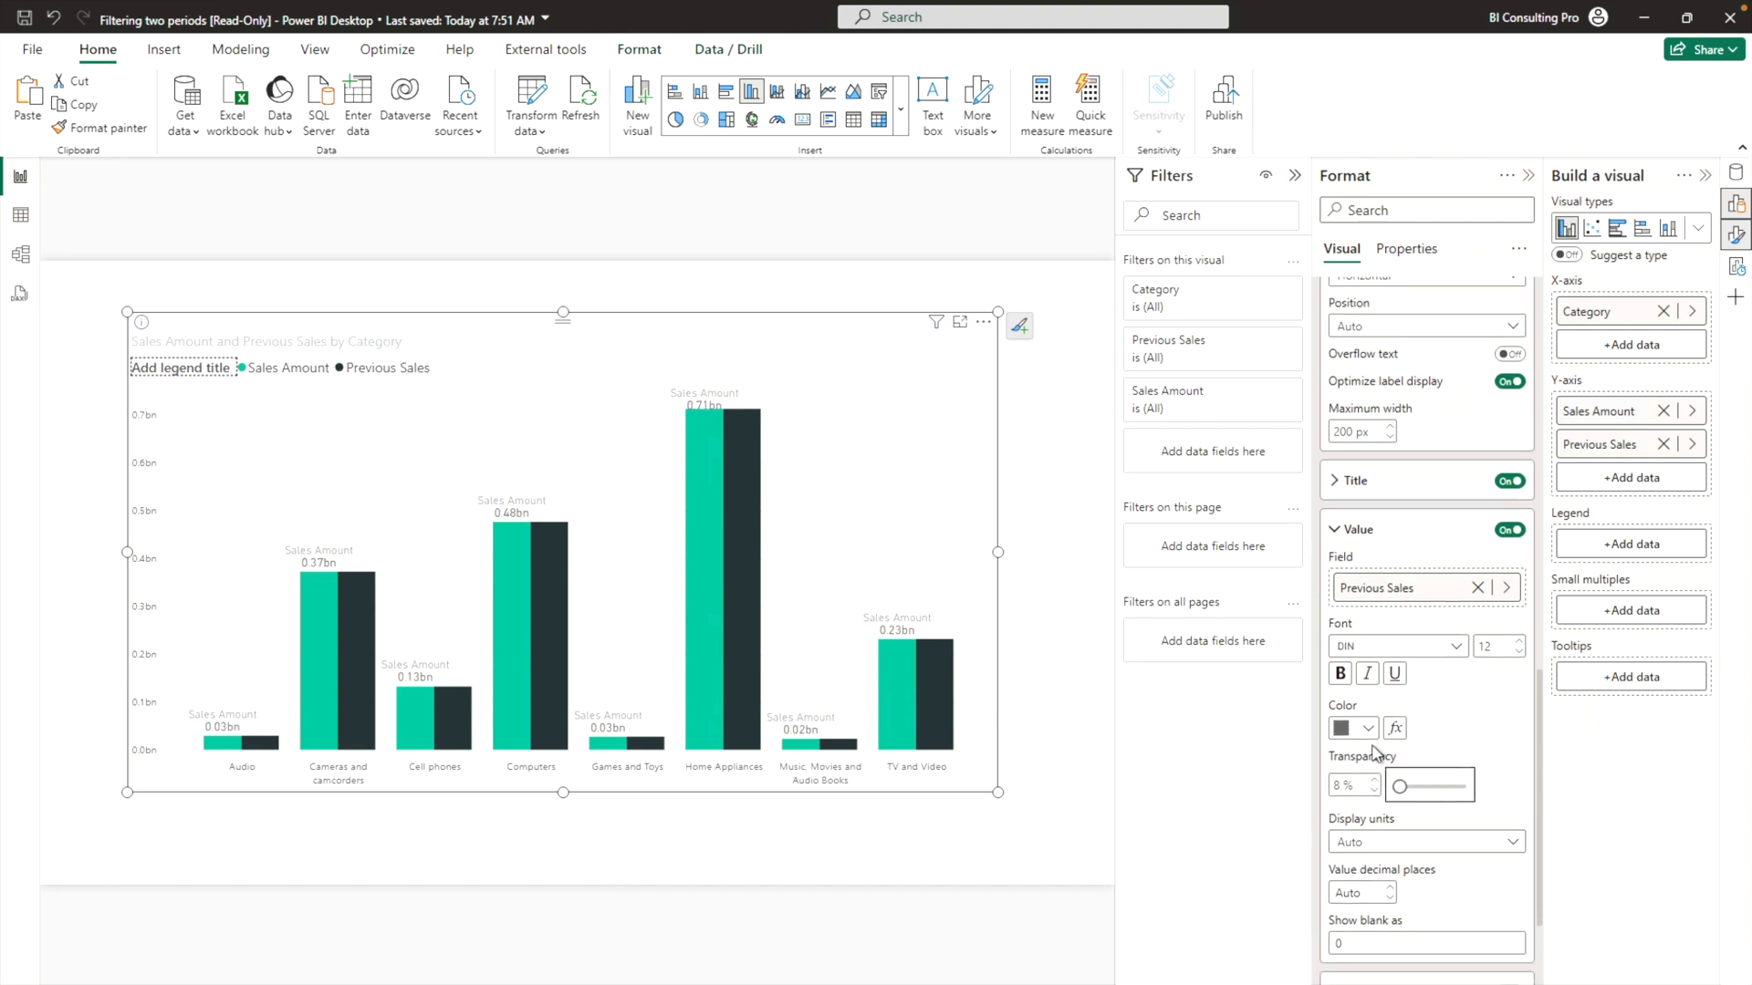
{"action": "left_click", "coordinate": [1367, 729]}
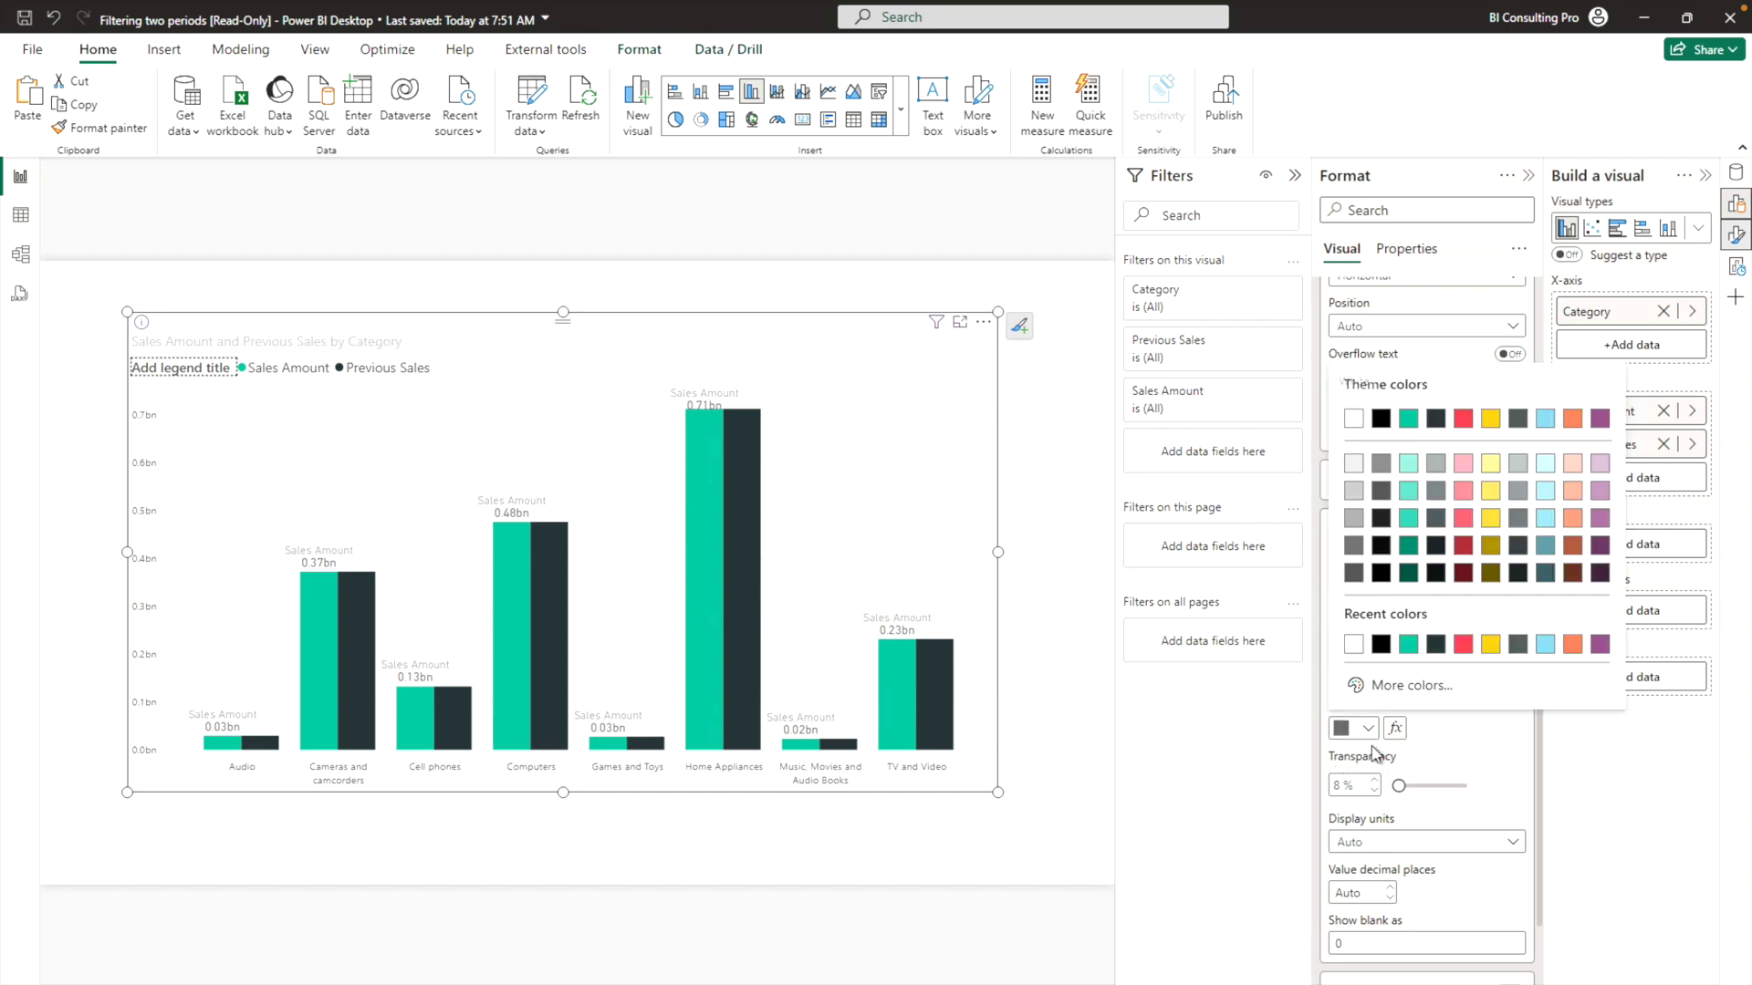
{"action": "left_click", "coordinate": [1490, 644]}
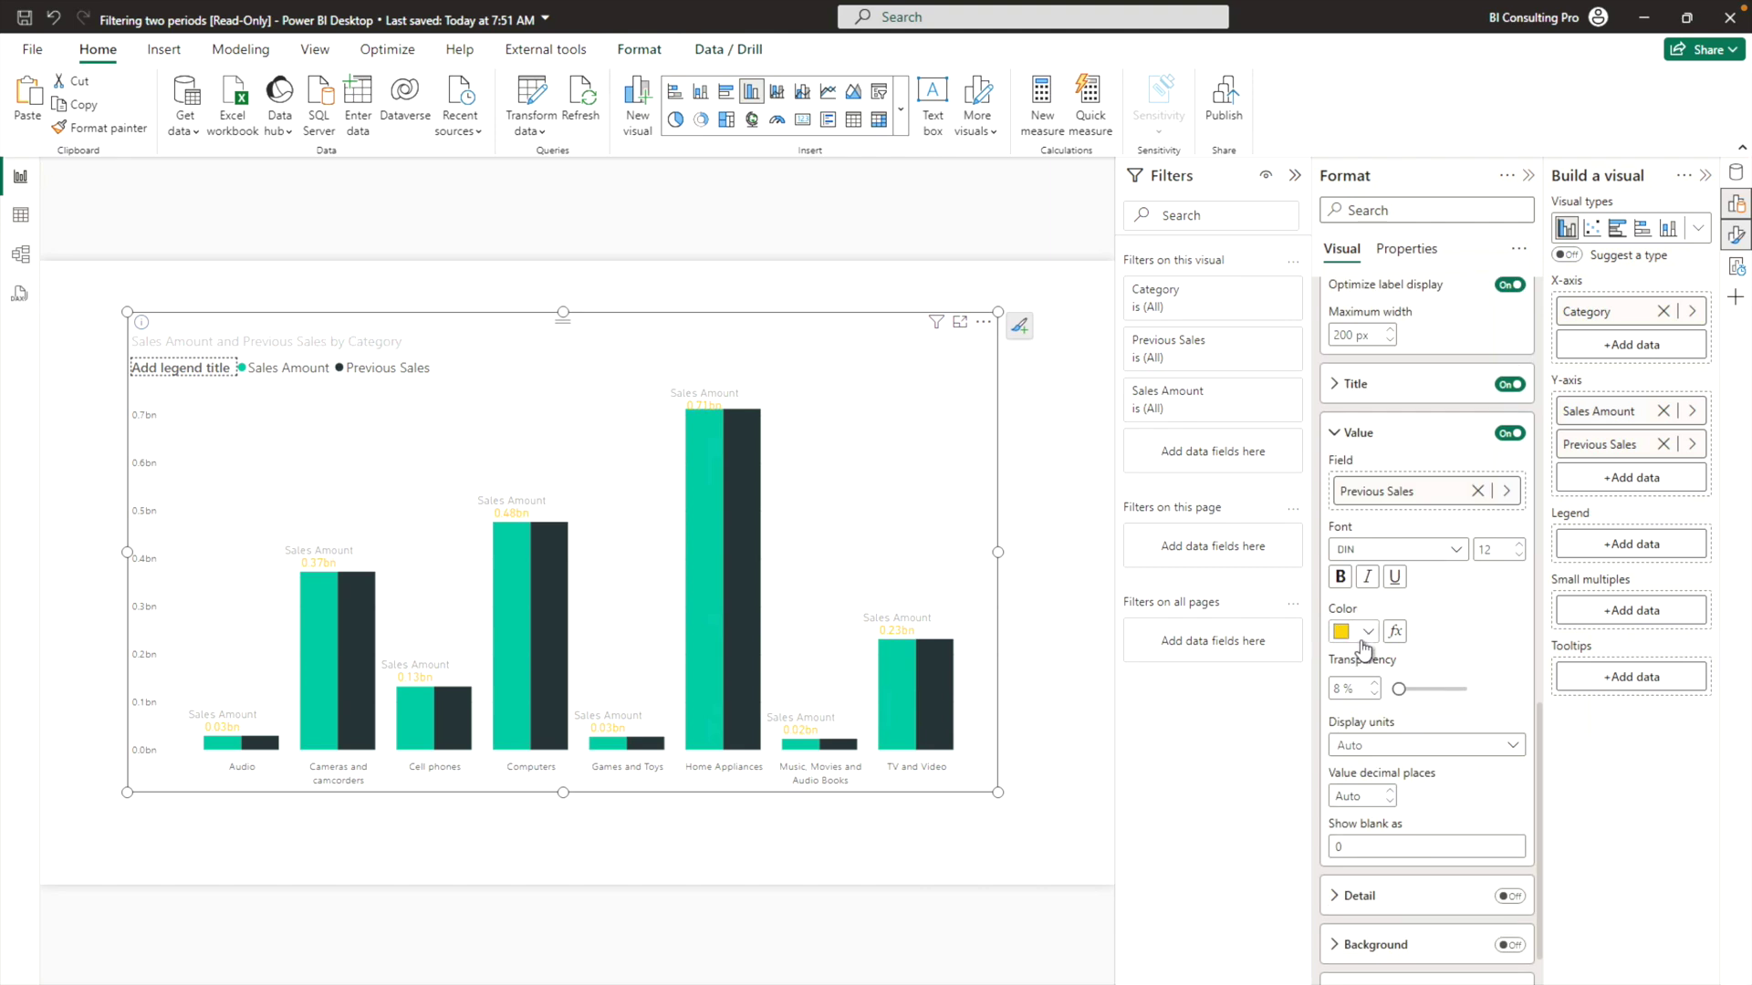
{"action": "scroll", "coordinate": [1431, 739], "scroll_direction": "down", "scroll_amount": 1}
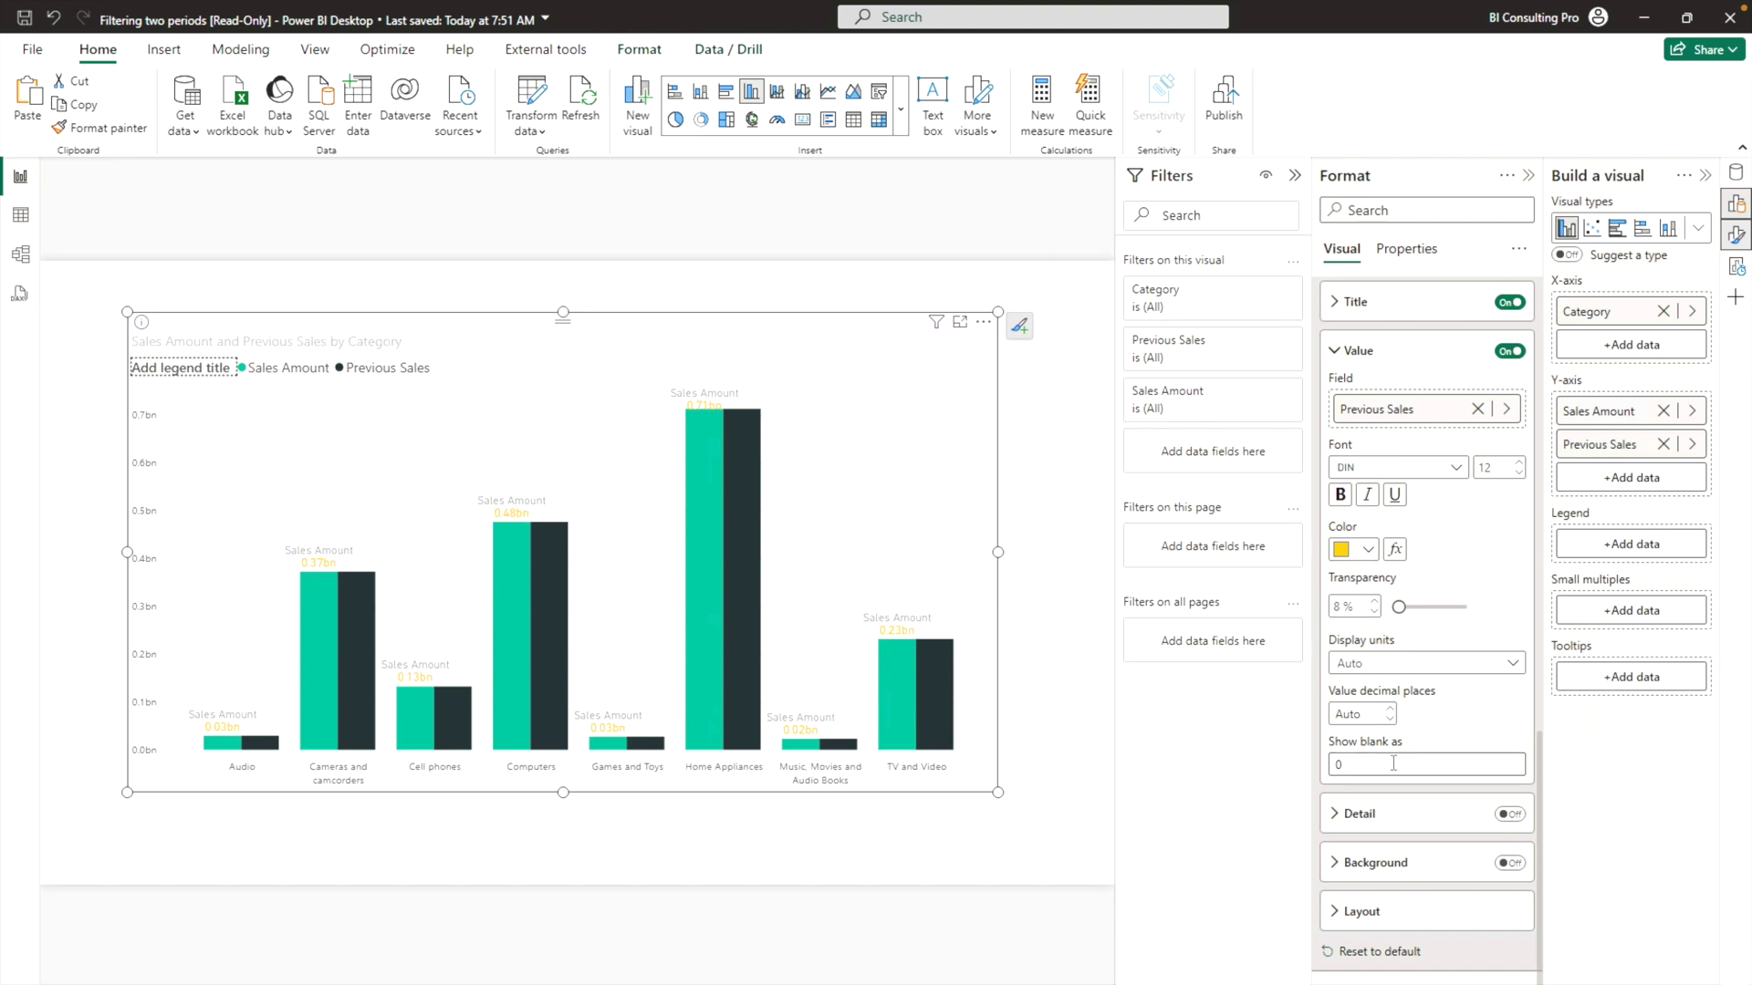
{"action": "left_click", "coordinate": [1510, 814]}
Set Previous Sales from the Sales table as the data label detail field
{"action": "left_click", "coordinate": [1351, 814]}
{"action": "scroll", "coordinate": [1342, 823], "scroll_direction": "down", "scroll_amount": 2}
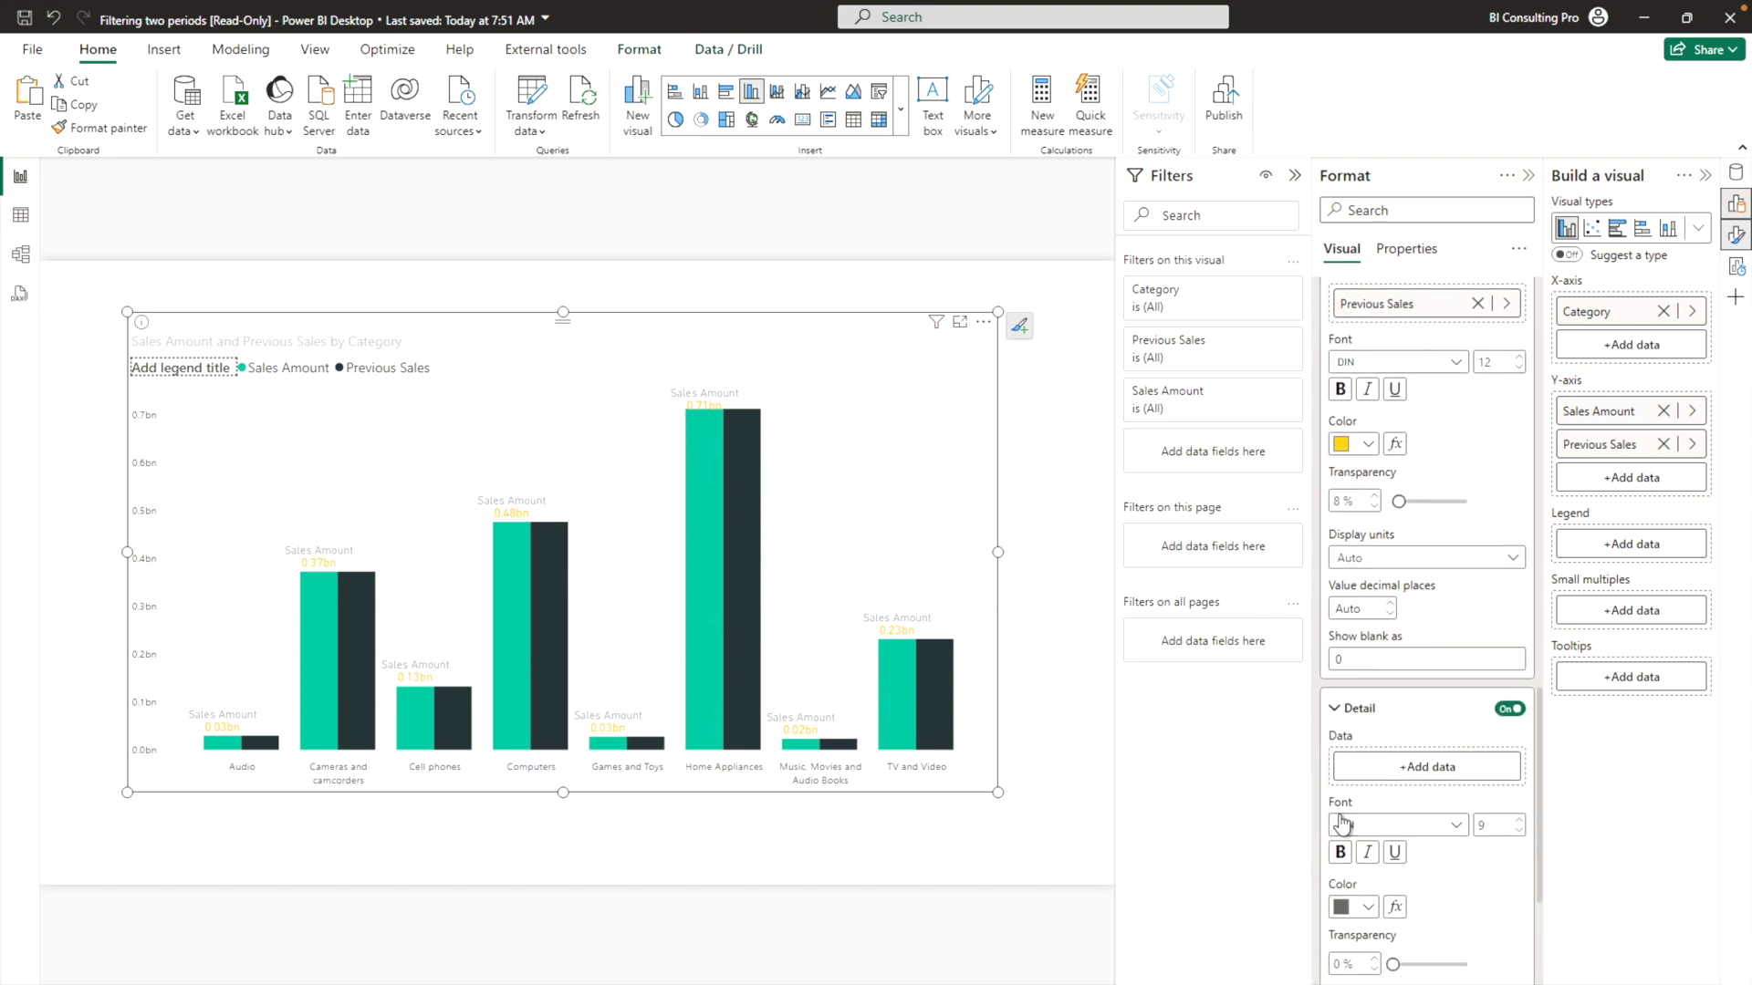
{"action": "left_click", "coordinate": [1426, 769]}
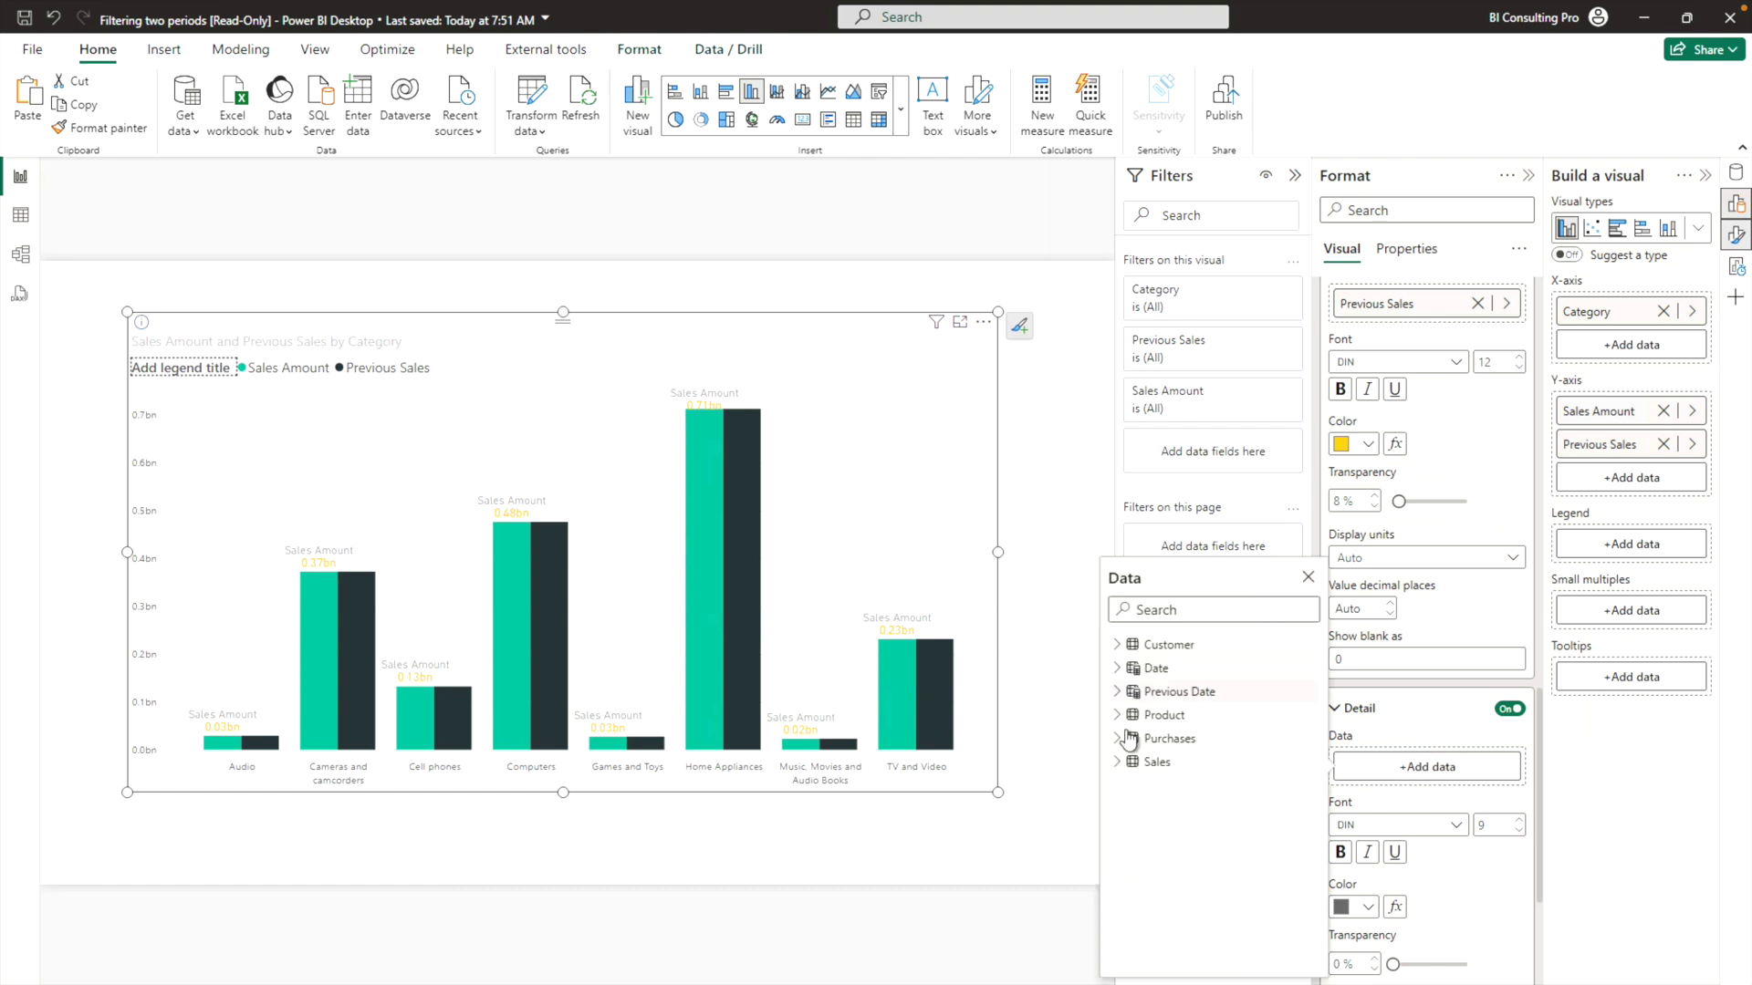
{"action": "left_click", "coordinate": [1128, 762]}
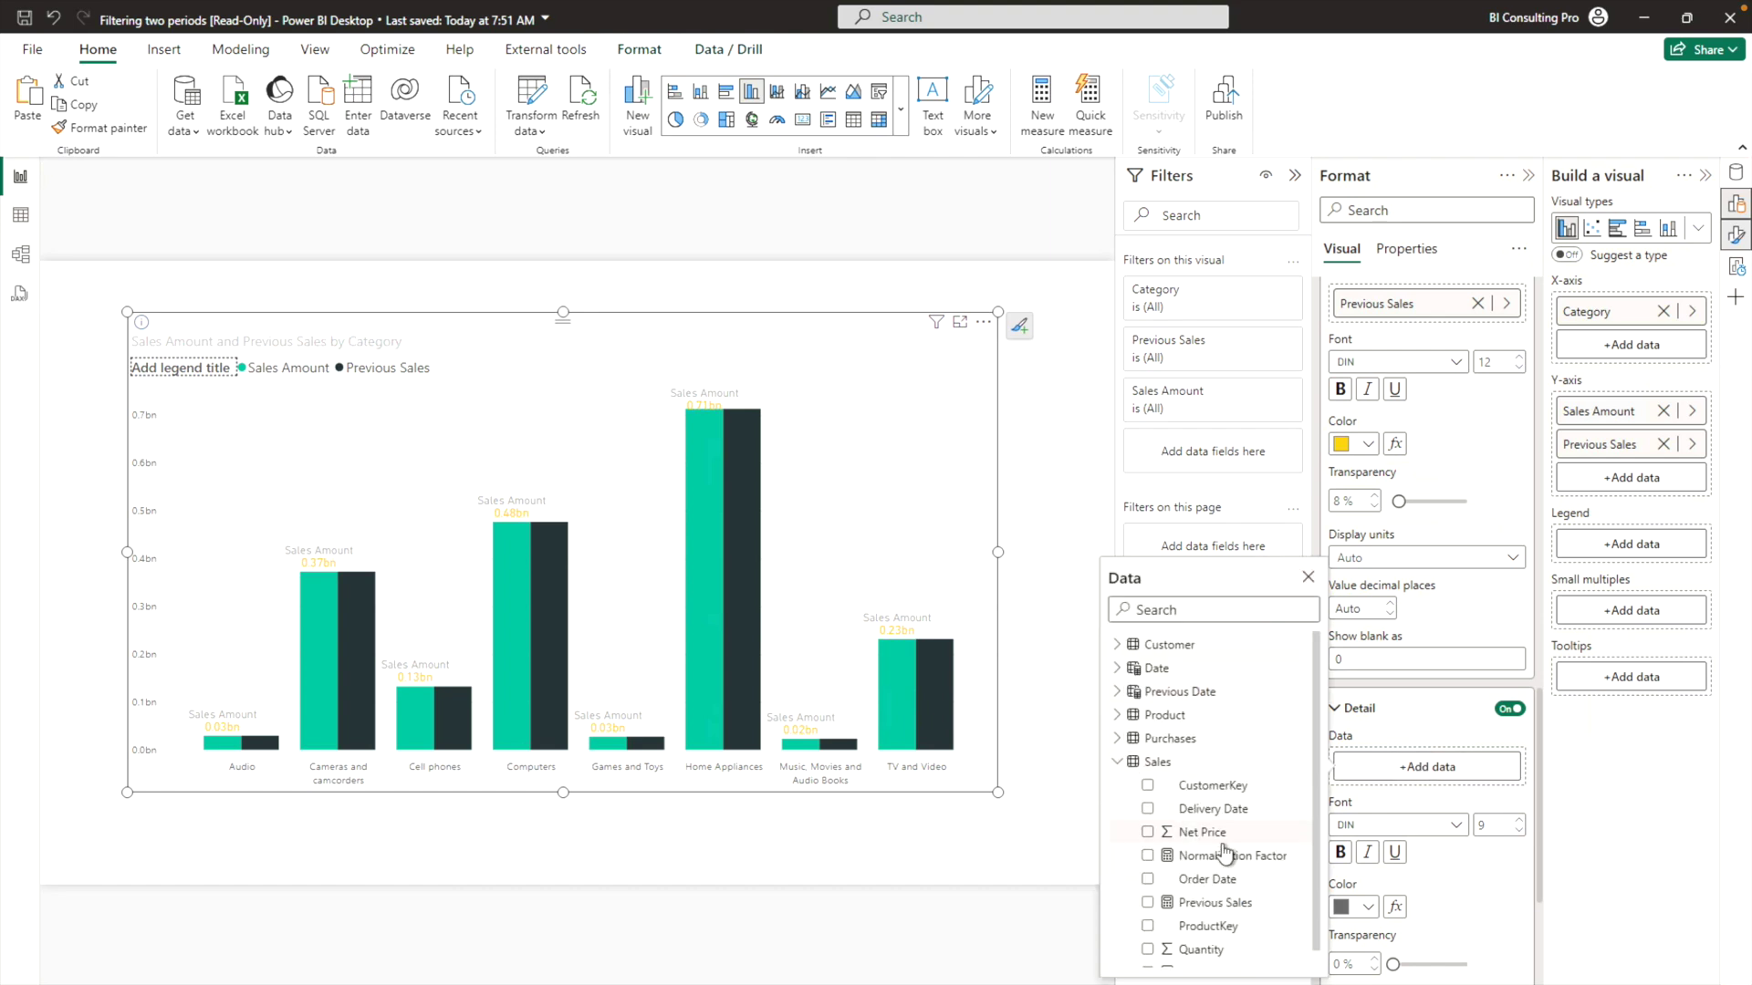
{"action": "scroll", "coordinate": [1225, 851], "scroll_direction": "down", "scroll_amount": 1}
{"action": "left_click", "coordinate": [1148, 885]}
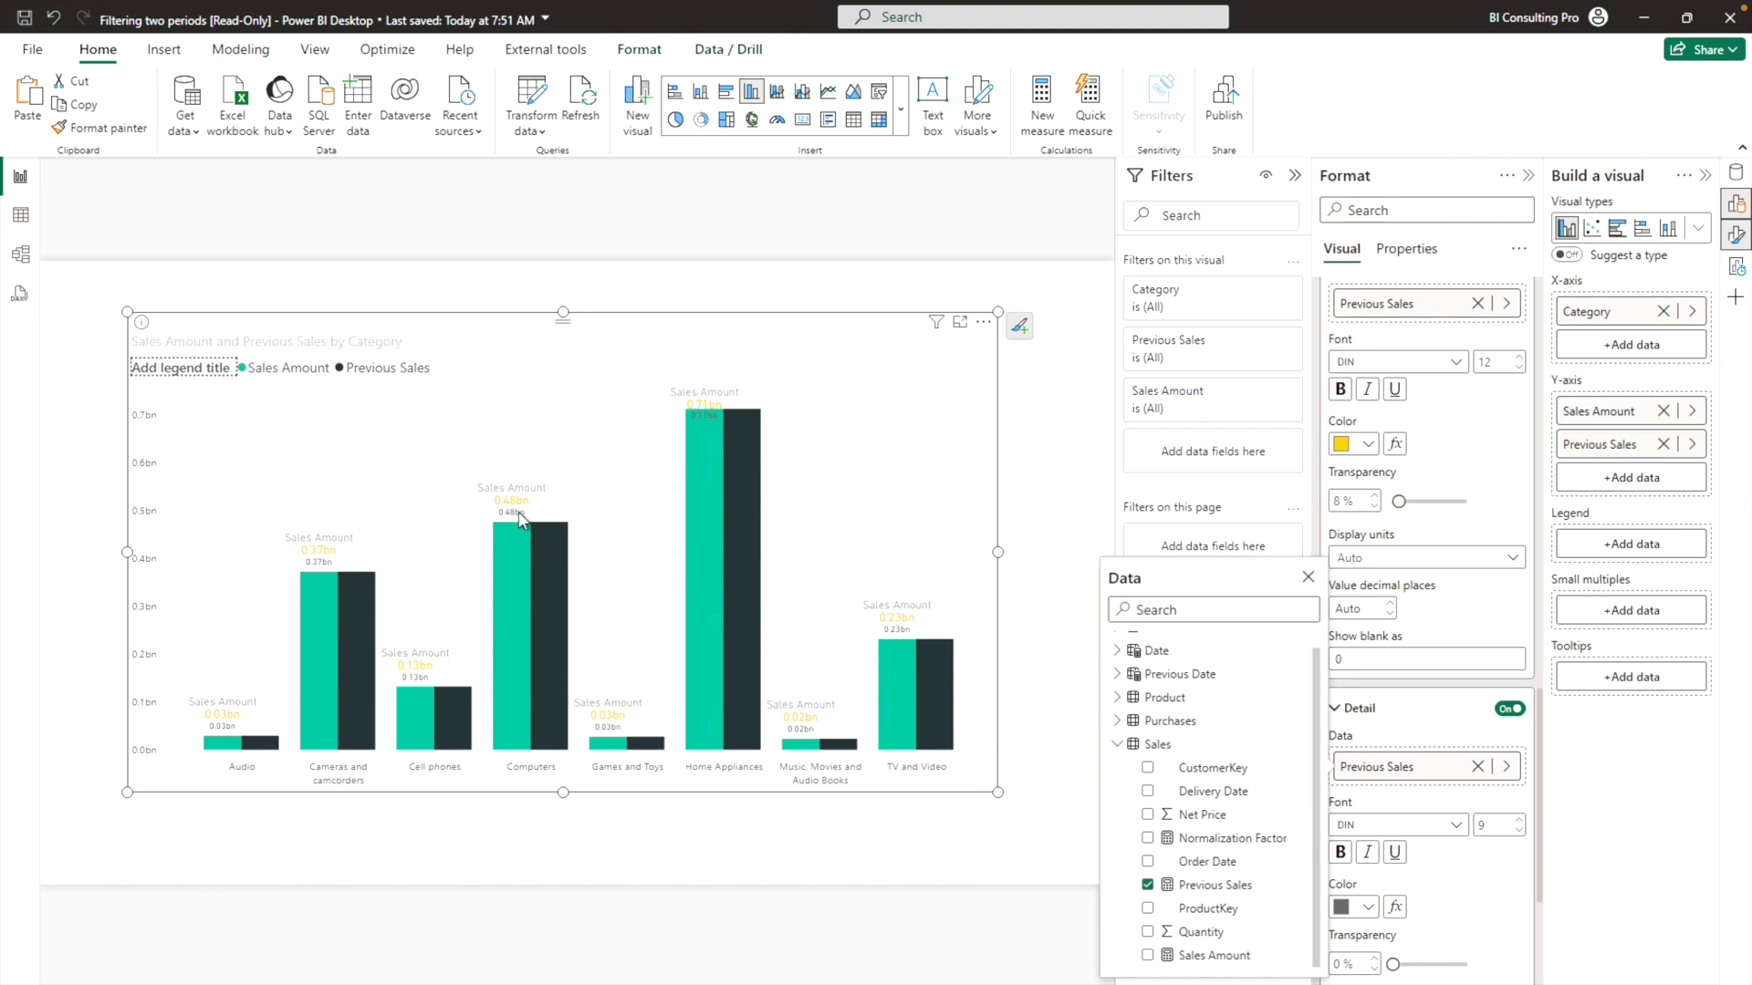
{"action": "left_click", "coordinate": [1309, 577]}
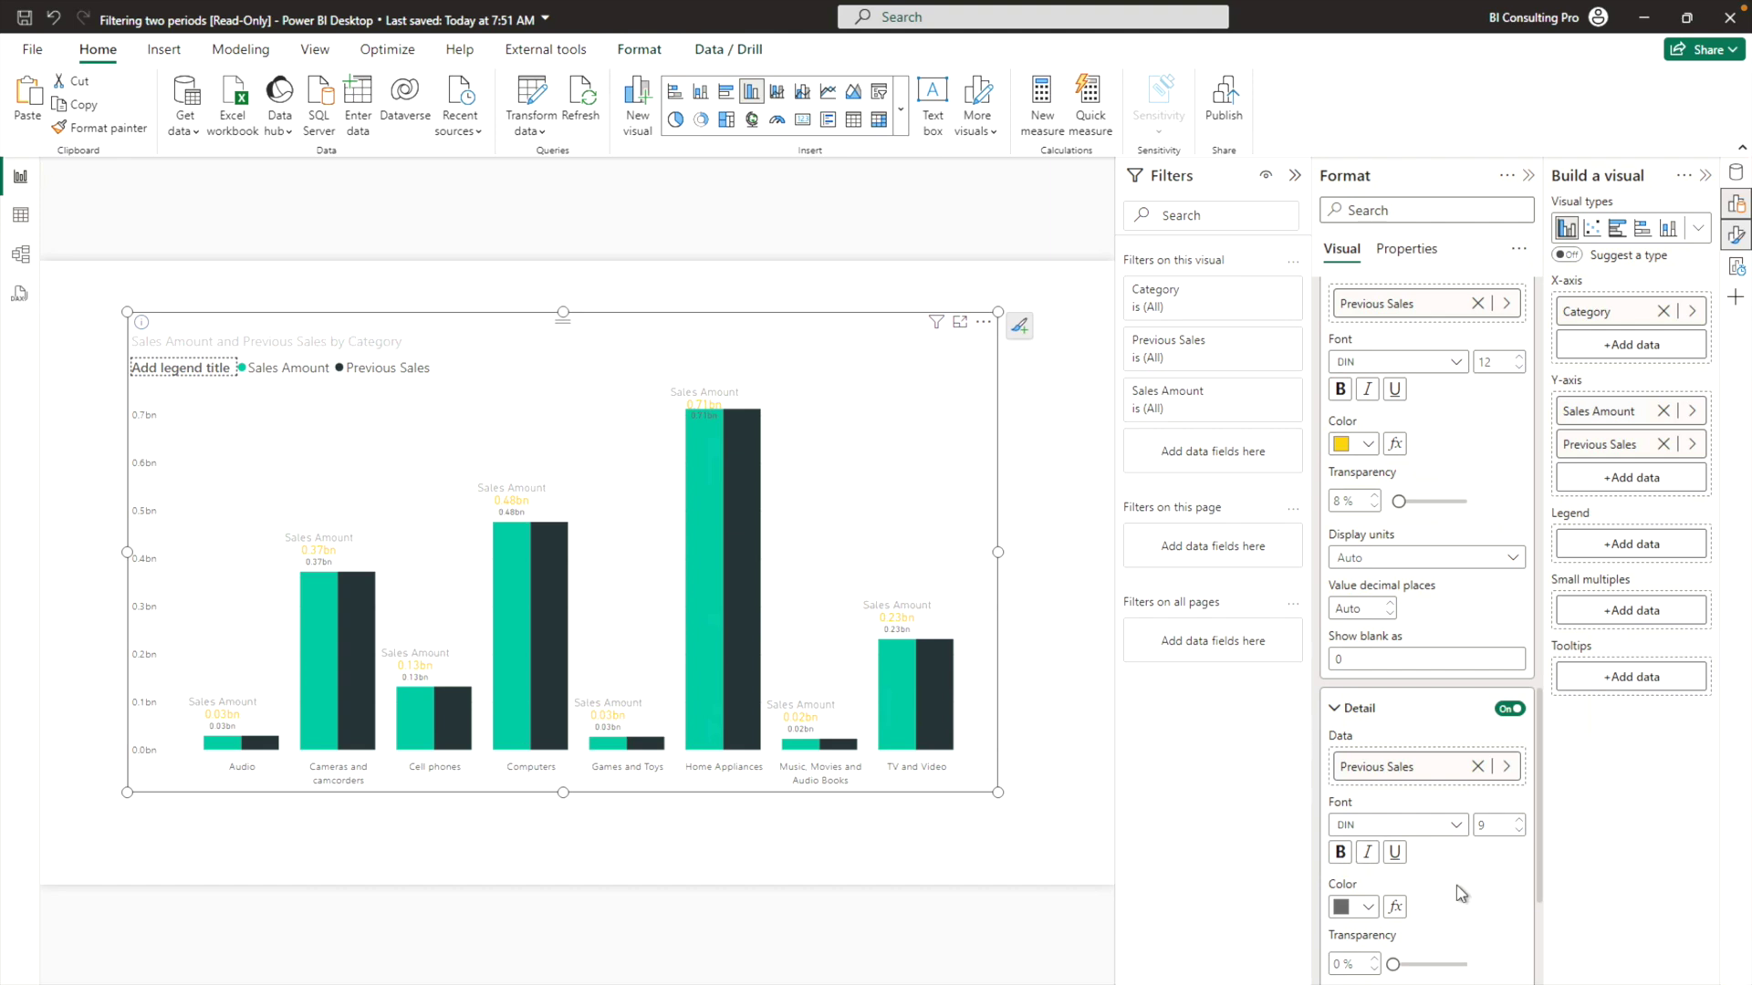
{"action": "scroll", "coordinate": [1458, 895], "scroll_direction": "down", "scroll_amount": 3}
{"action": "scroll", "coordinate": [1458, 893], "scroll_direction": "down", "scroll_amount": 1}
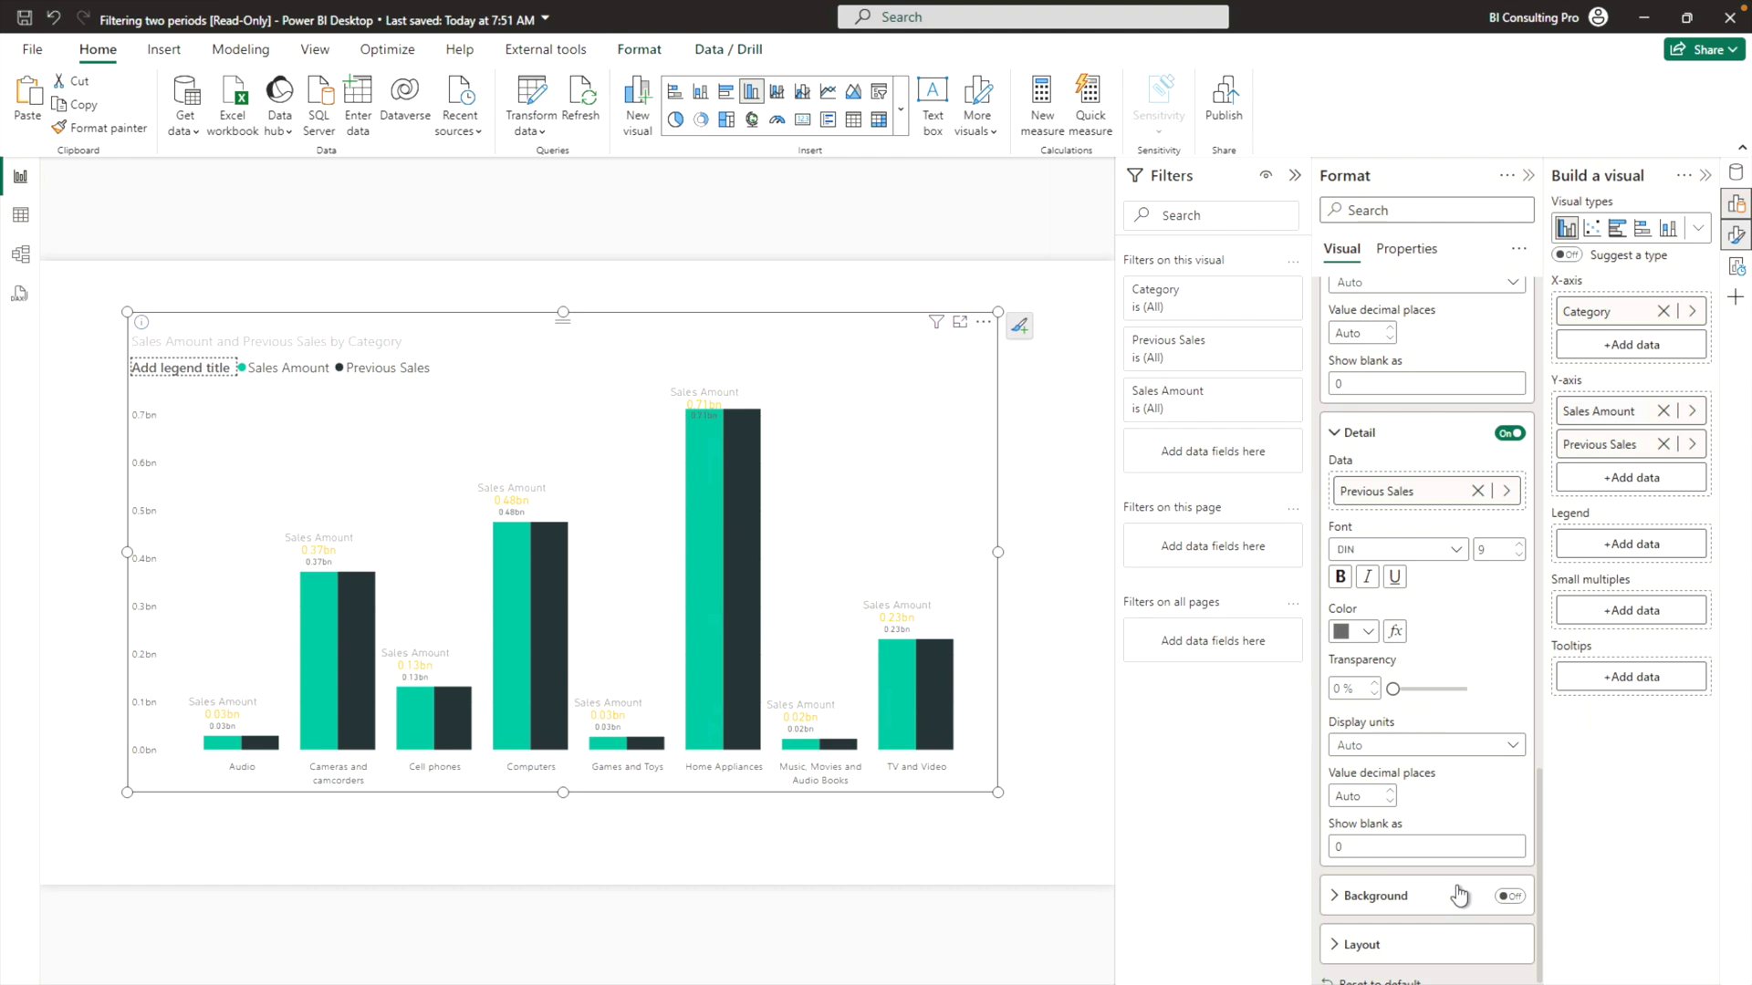
{"action": "scroll", "coordinate": [1469, 701], "scroll_direction": "up", "scroll_amount": 1}
{"action": "scroll", "coordinate": [1469, 698], "scroll_direction": "up", "scroll_amount": 10}
{"action": "scroll", "coordinate": [1472, 707], "scroll_direction": "up", "scroll_amount": 1}
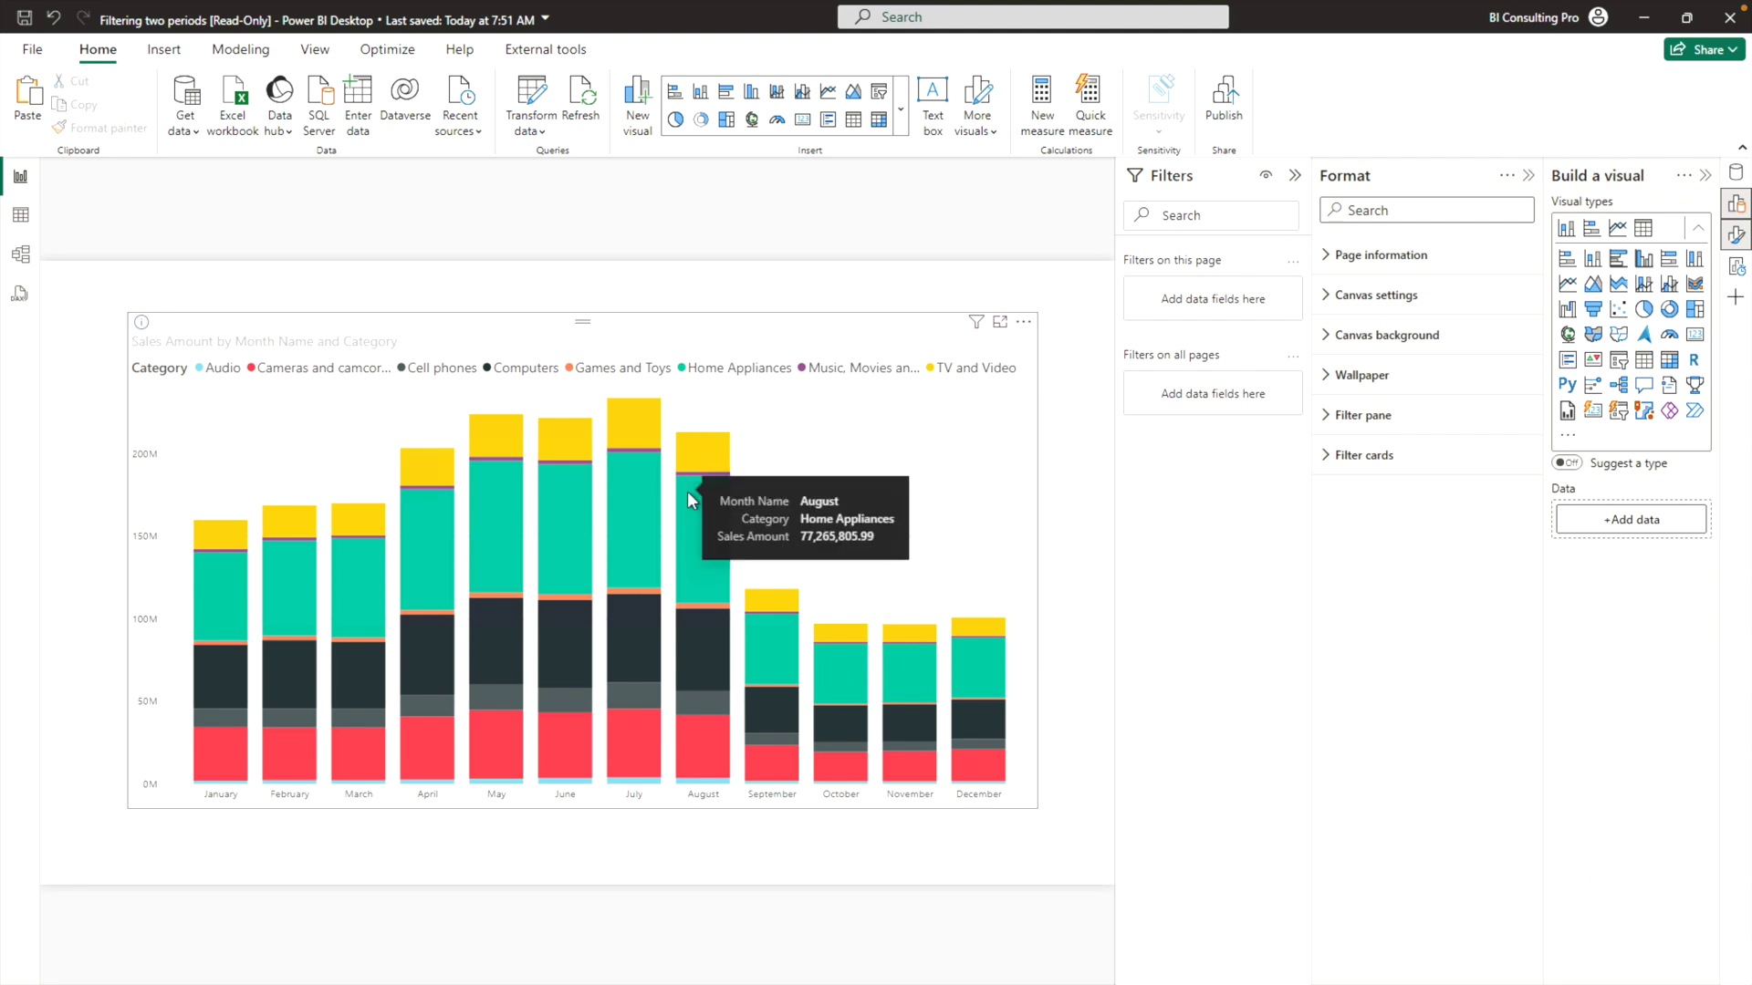
Turn on Total labels for the stacked monthly sales chart
{"action": "left_click", "coordinate": [899, 334]}
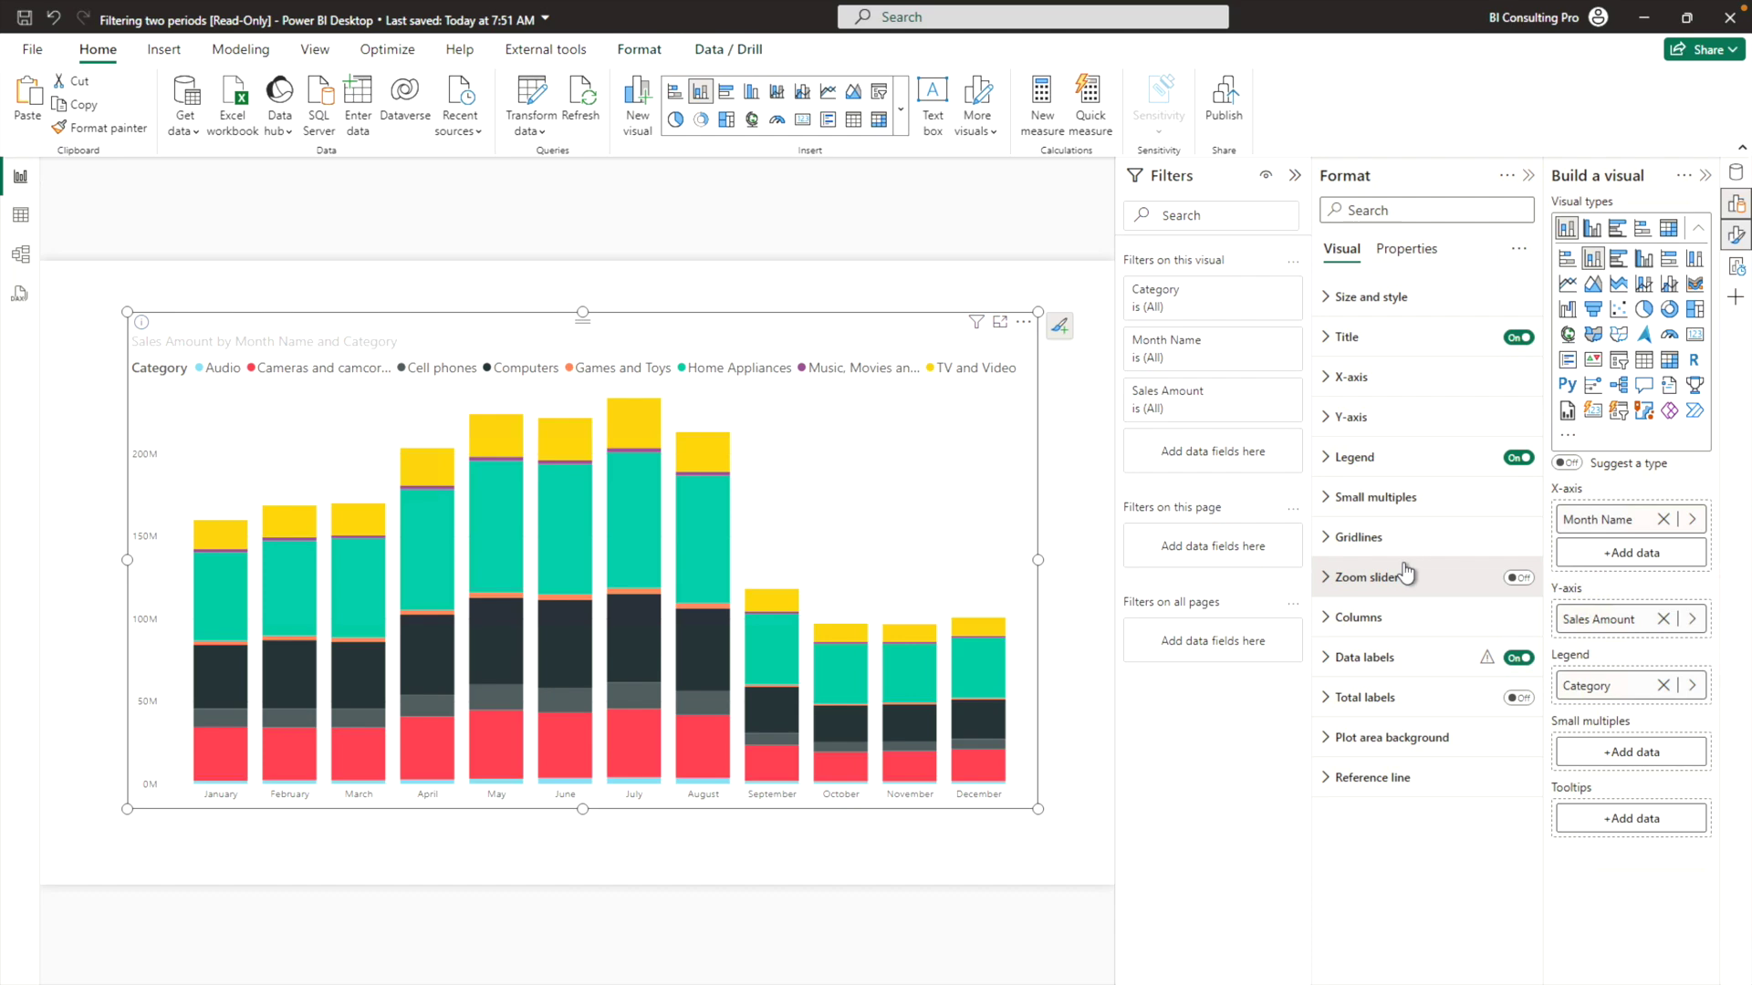
{"action": "left_click", "coordinate": [1517, 700]}
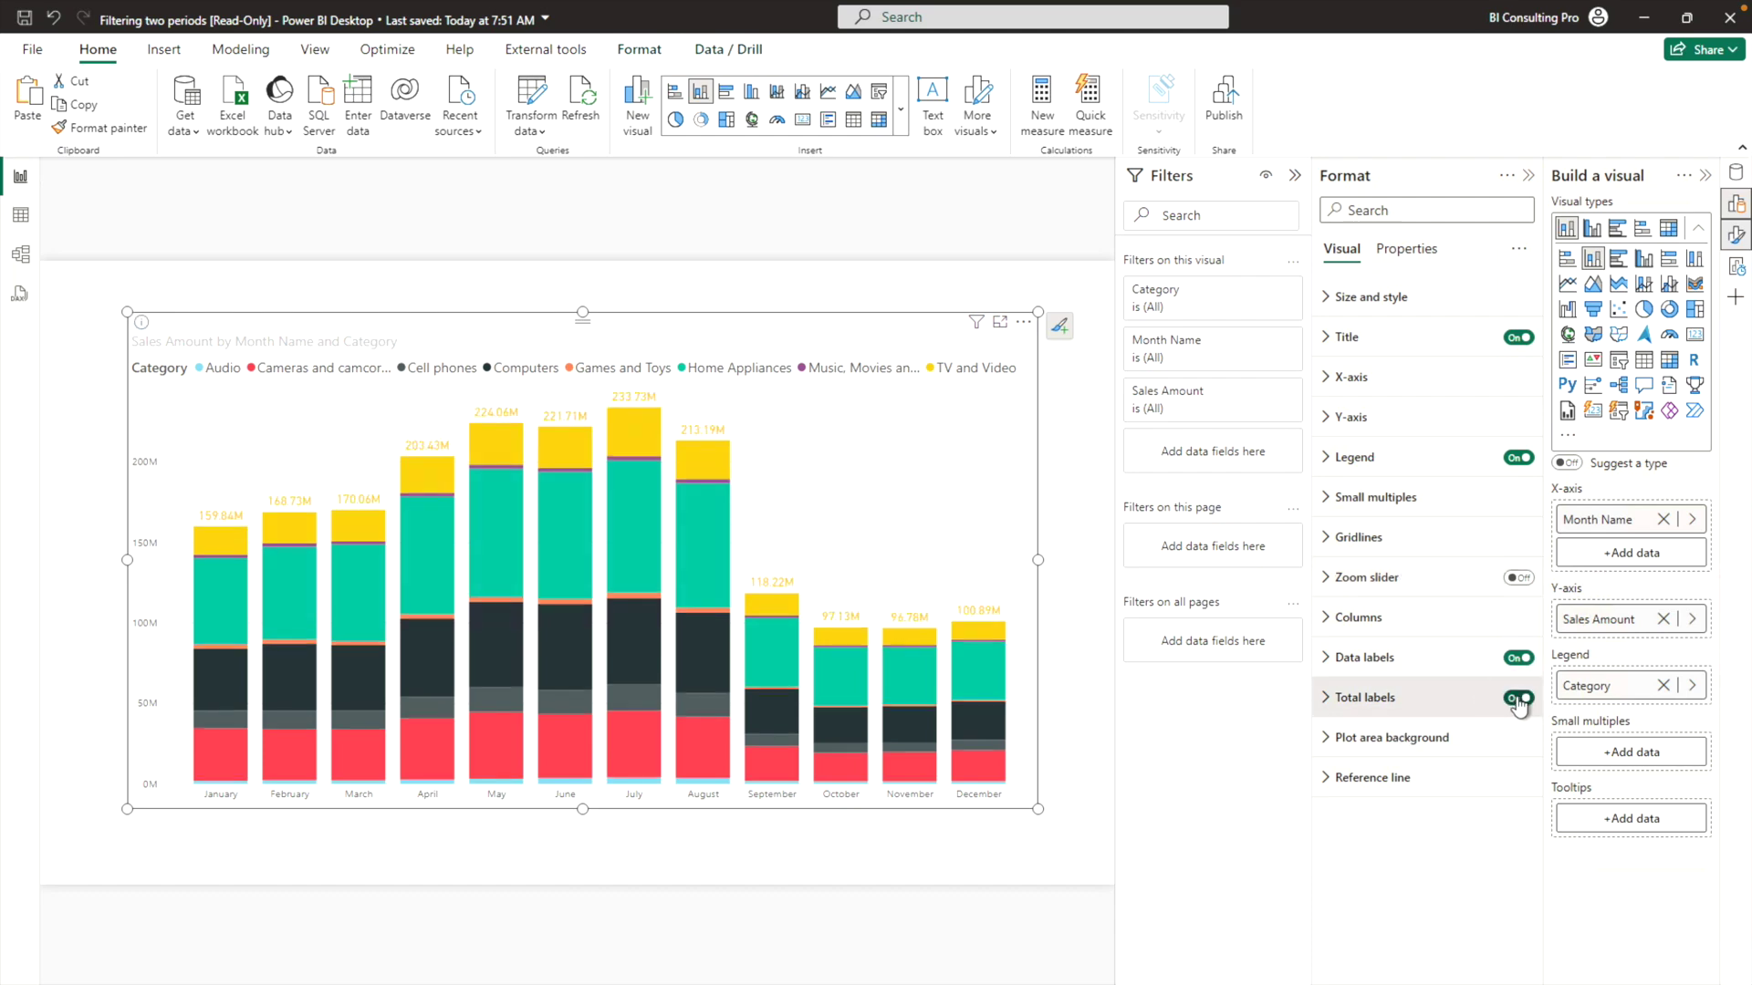
{"action": "left_click", "coordinate": [1326, 698]}
{"action": "scroll", "coordinate": [1501, 816], "scroll_direction": "down", "scroll_amount": 3}
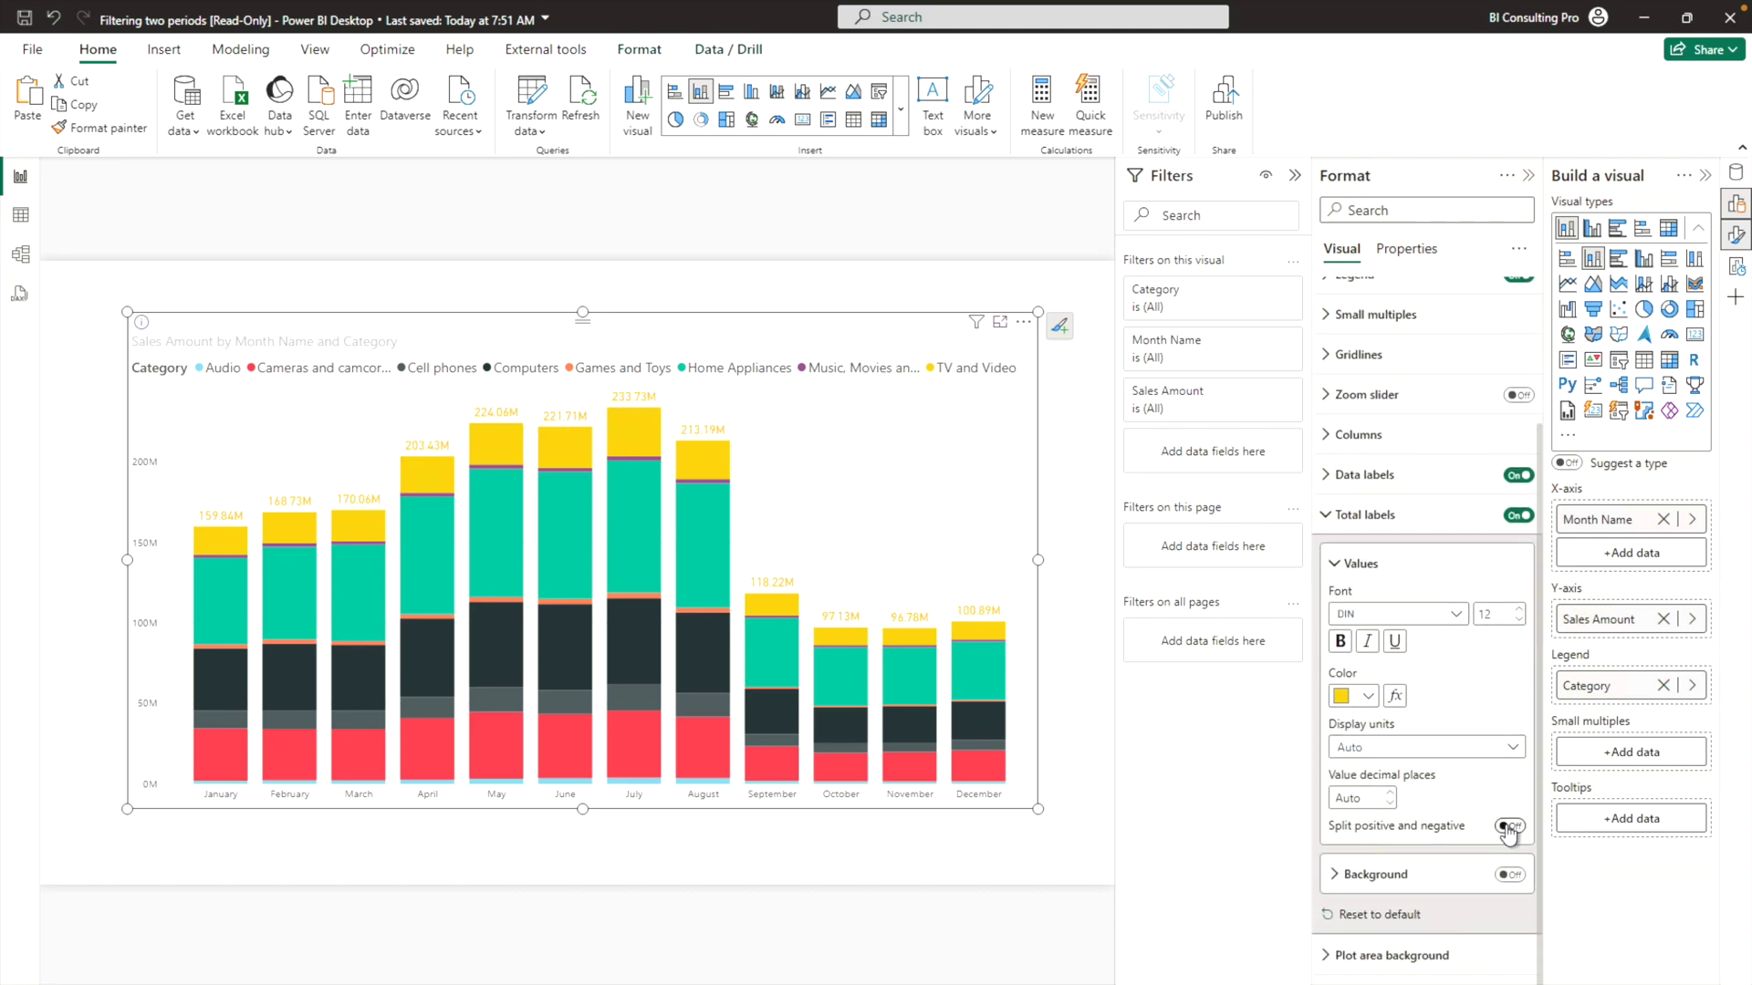
Toggle the positive/negative totals split on and back off, then expand Data labels
{"action": "left_click", "coordinate": [1508, 827]}
{"action": "left_click", "coordinate": [1508, 827]}
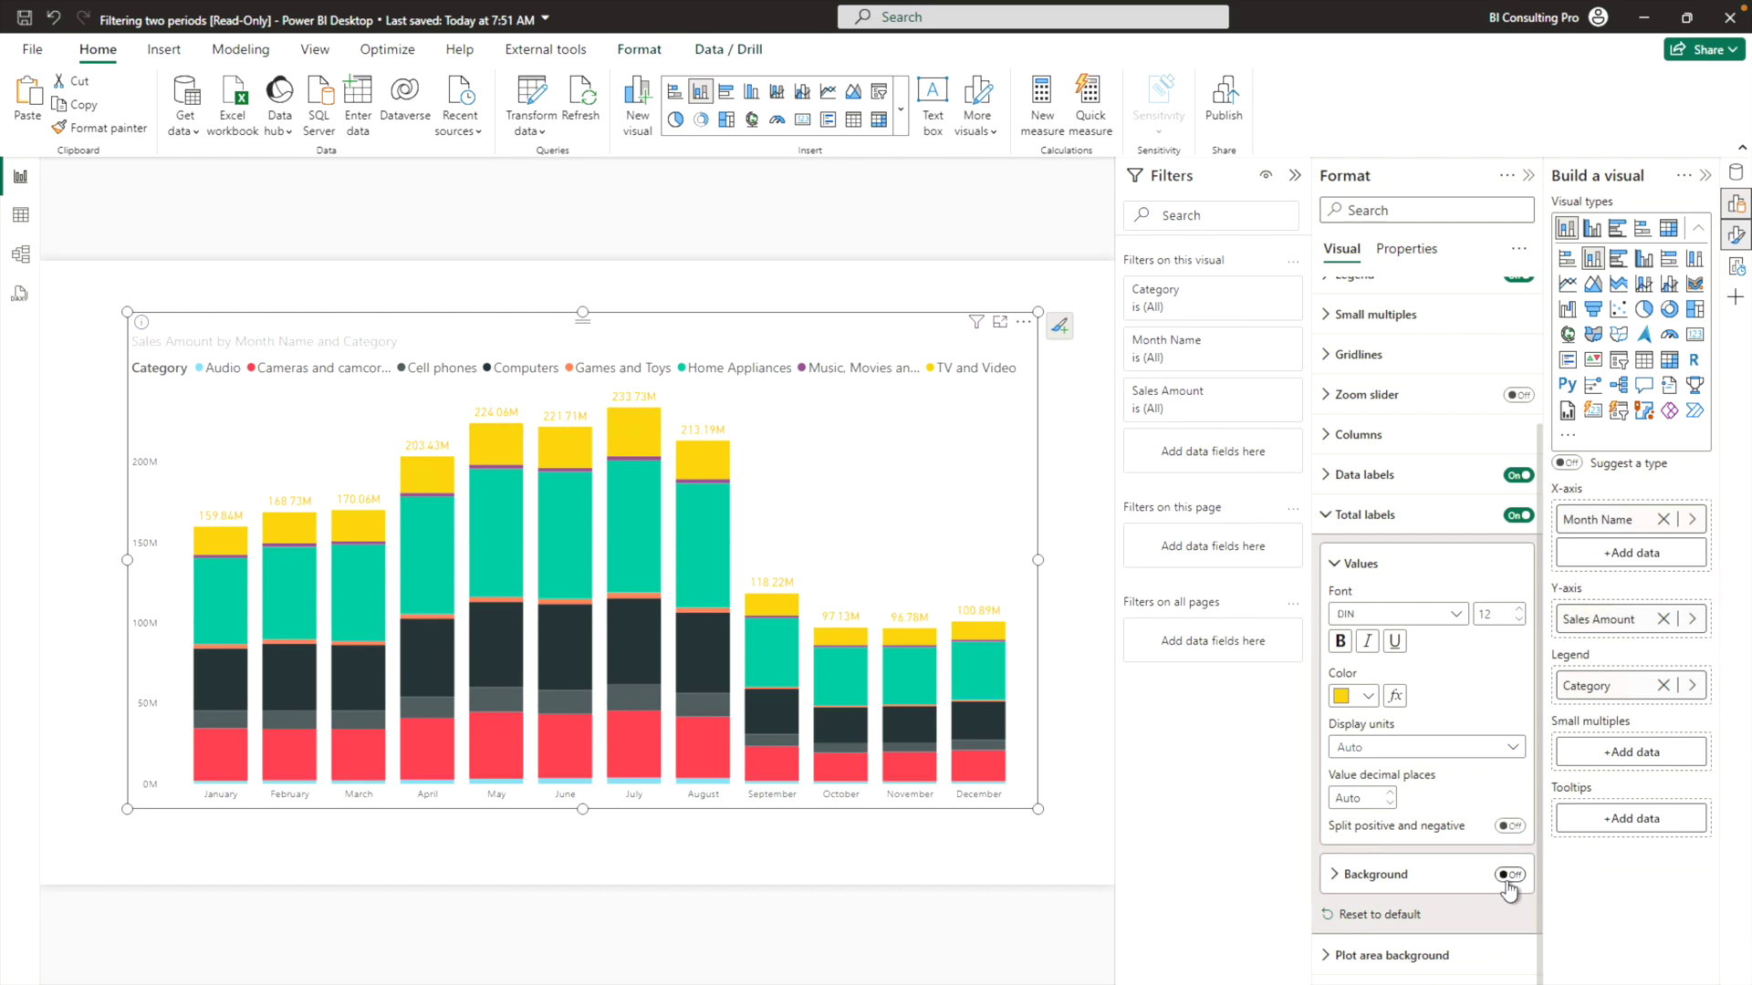
{"action": "left_click", "coordinate": [1342, 529]}
{"action": "left_click", "coordinate": [1354, 652]}
{"action": "scroll", "coordinate": [1413, 748], "scroll_direction": "down", "scroll_amount": 3}
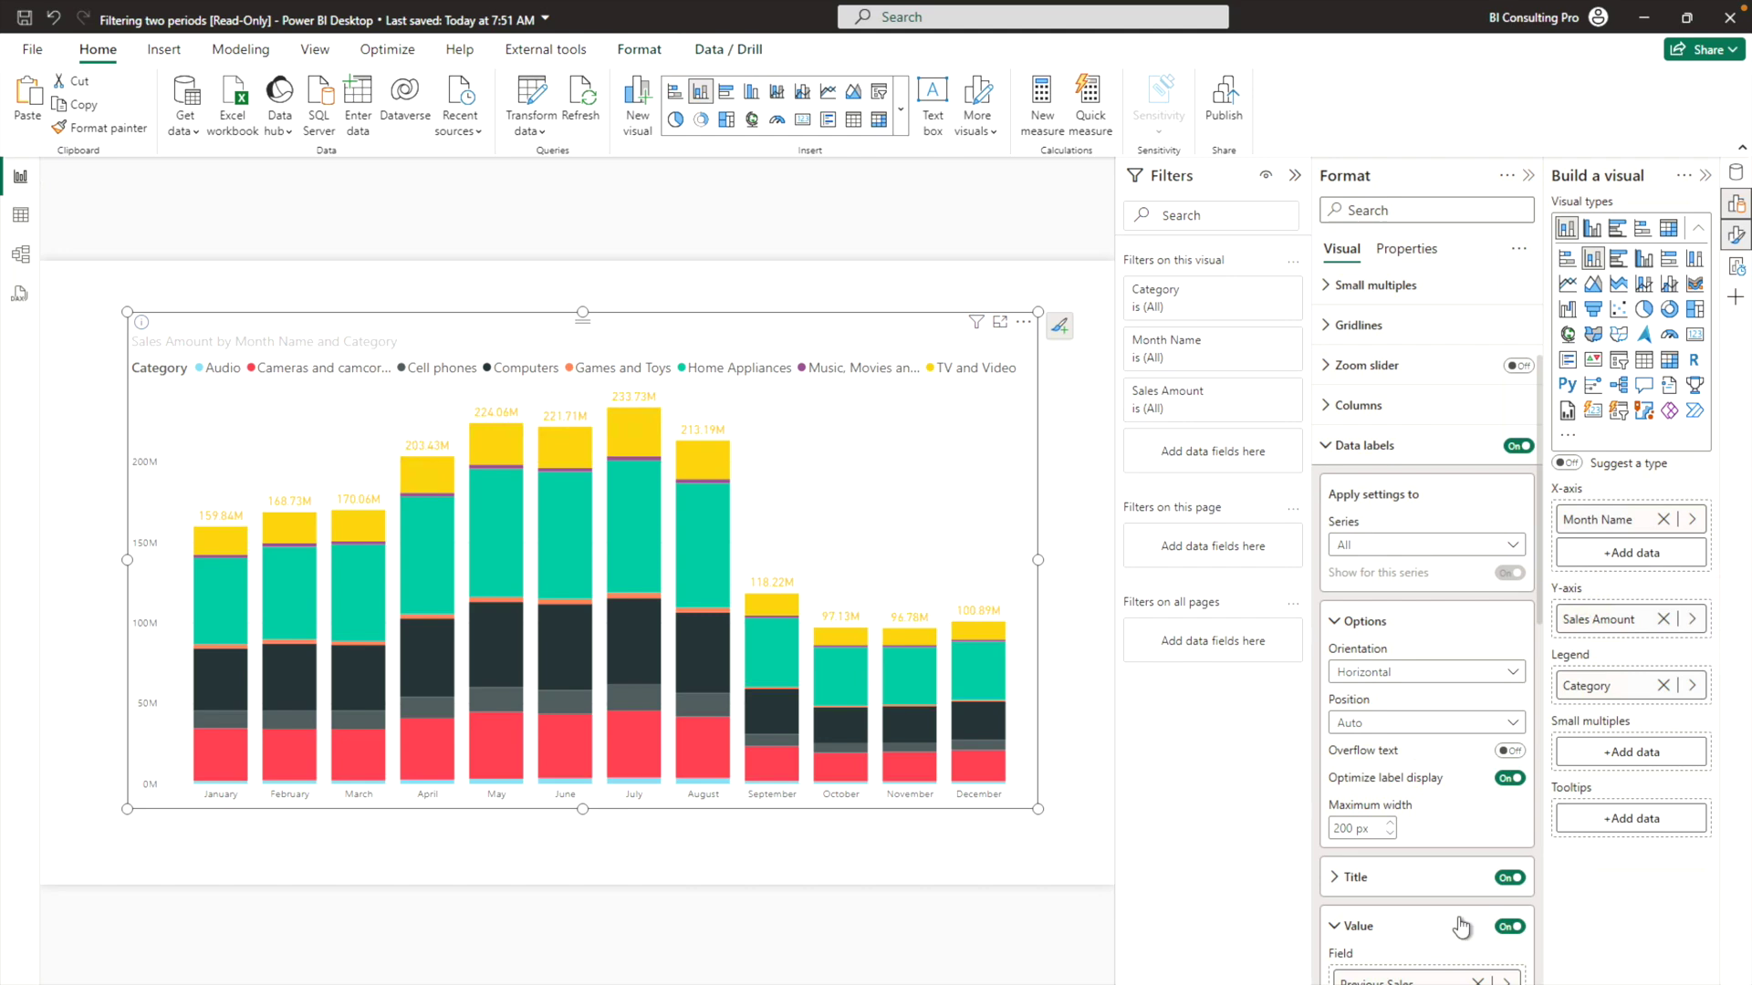
Check the Content choices under Data labels Title, then collapse the Title options
{"action": "left_click", "coordinate": [1354, 878]}
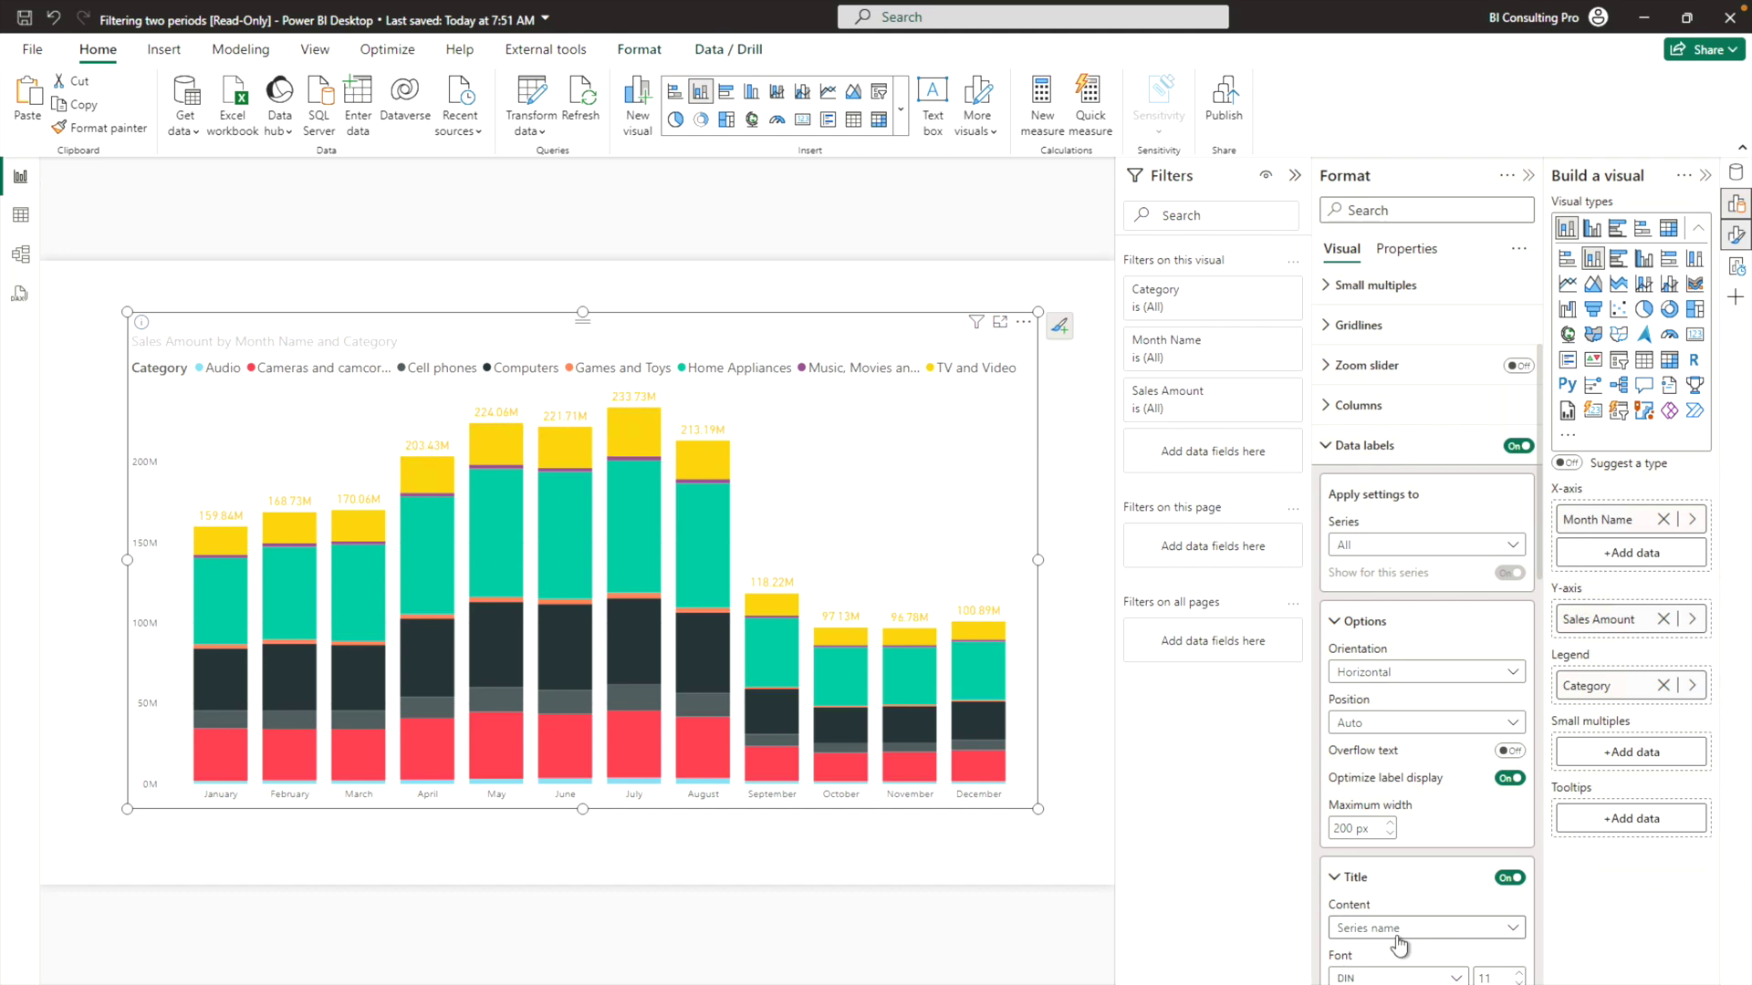
{"action": "scroll", "coordinate": [1423, 876], "scroll_direction": "down", "scroll_amount": 3}
{"action": "left_click", "coordinate": [1414, 801]}
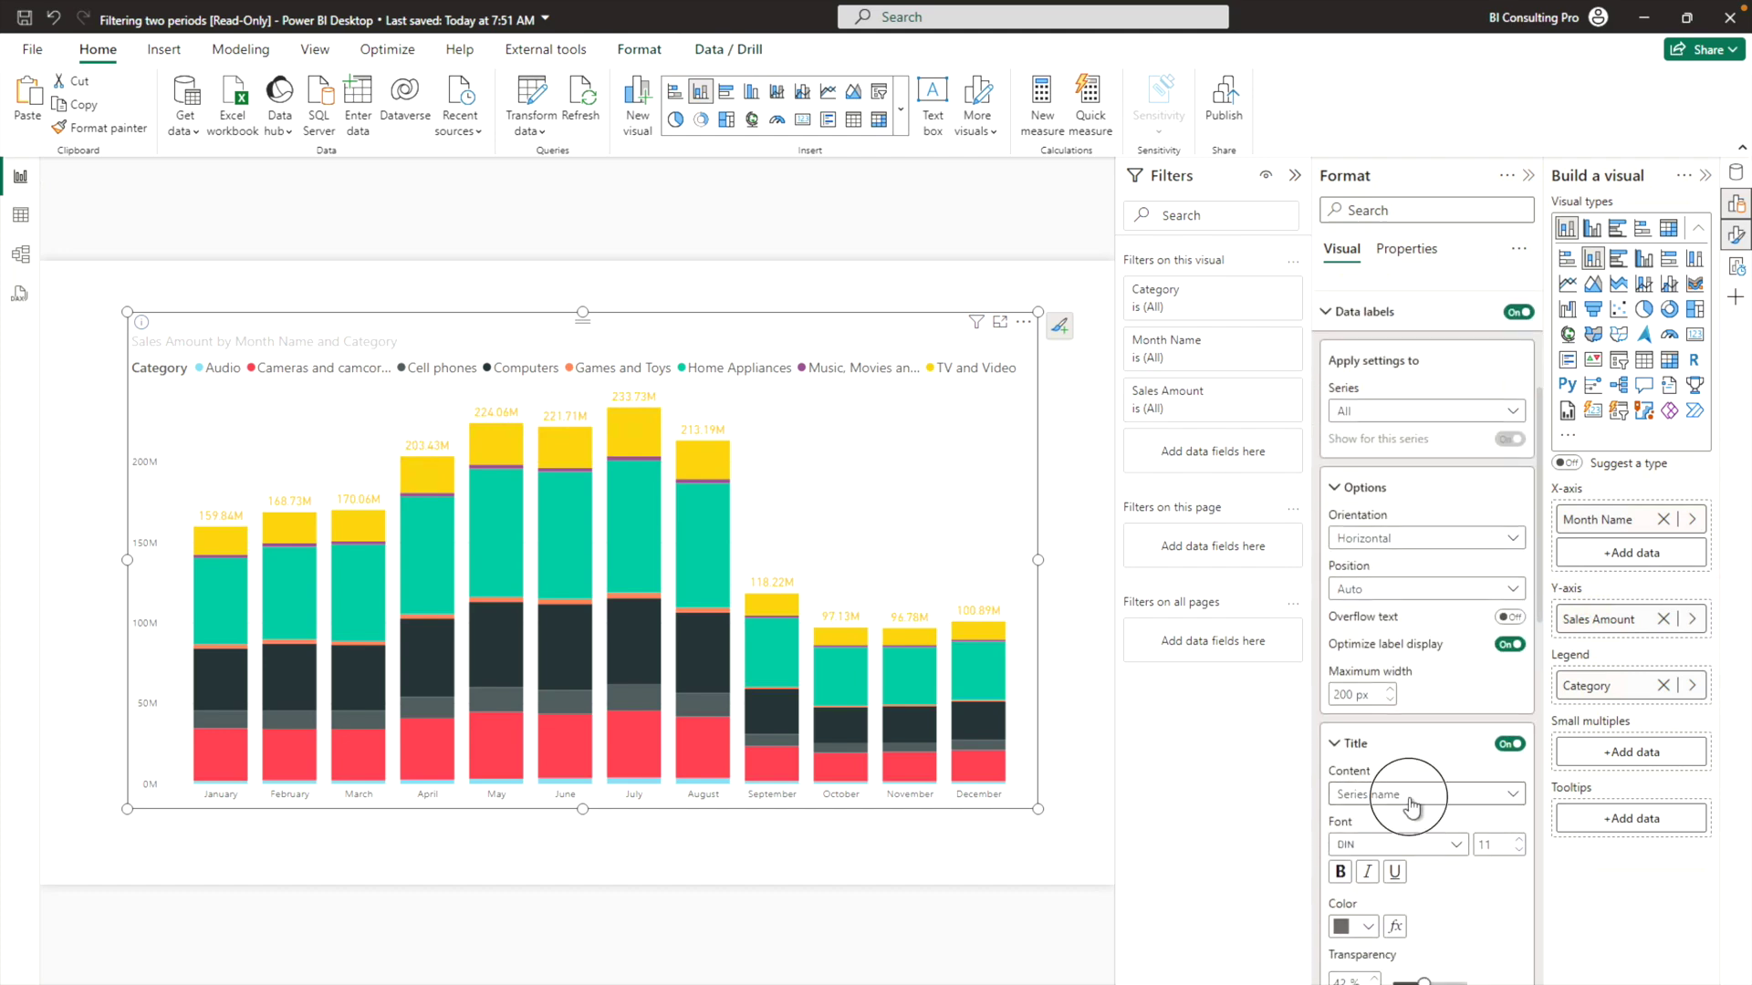
{"action": "left_click", "coordinate": [1337, 745]}
{"action": "scroll", "coordinate": [1339, 753], "scroll_direction": "up", "scroll_amount": 3}
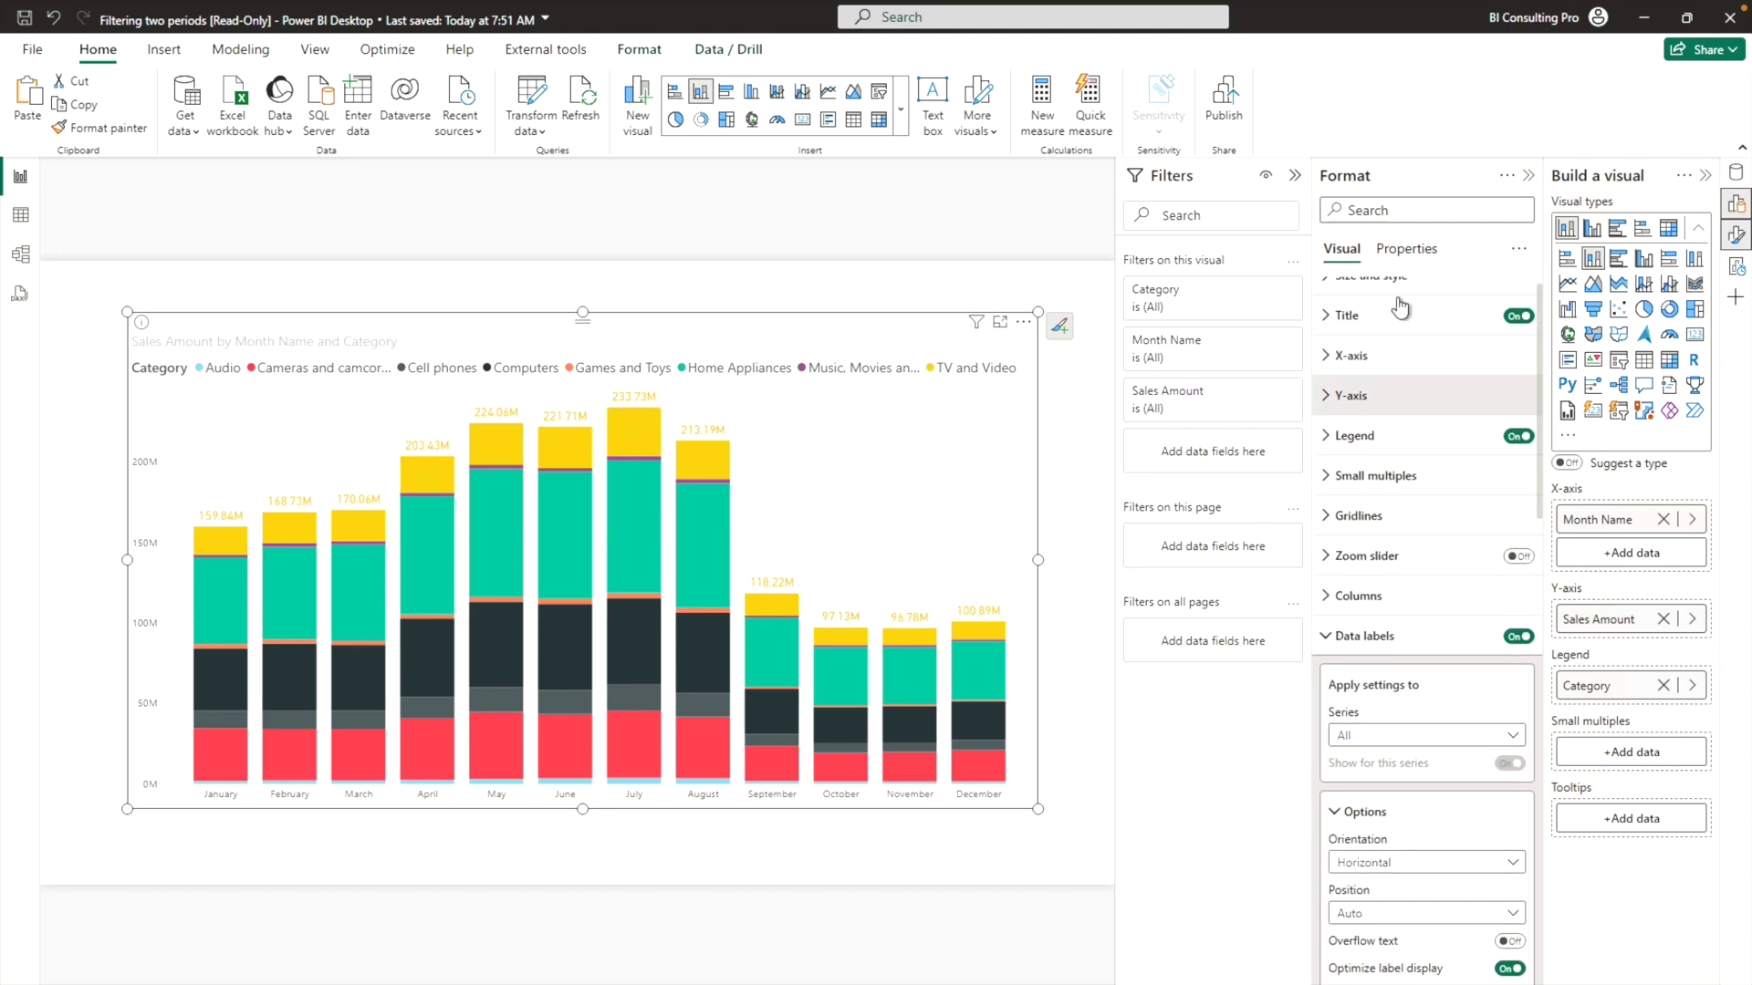
Filter the Format pane options by searching for 'layout'
{"action": "left_click", "coordinate": [1380, 211]}
{"action": "type", "text": "layout"}
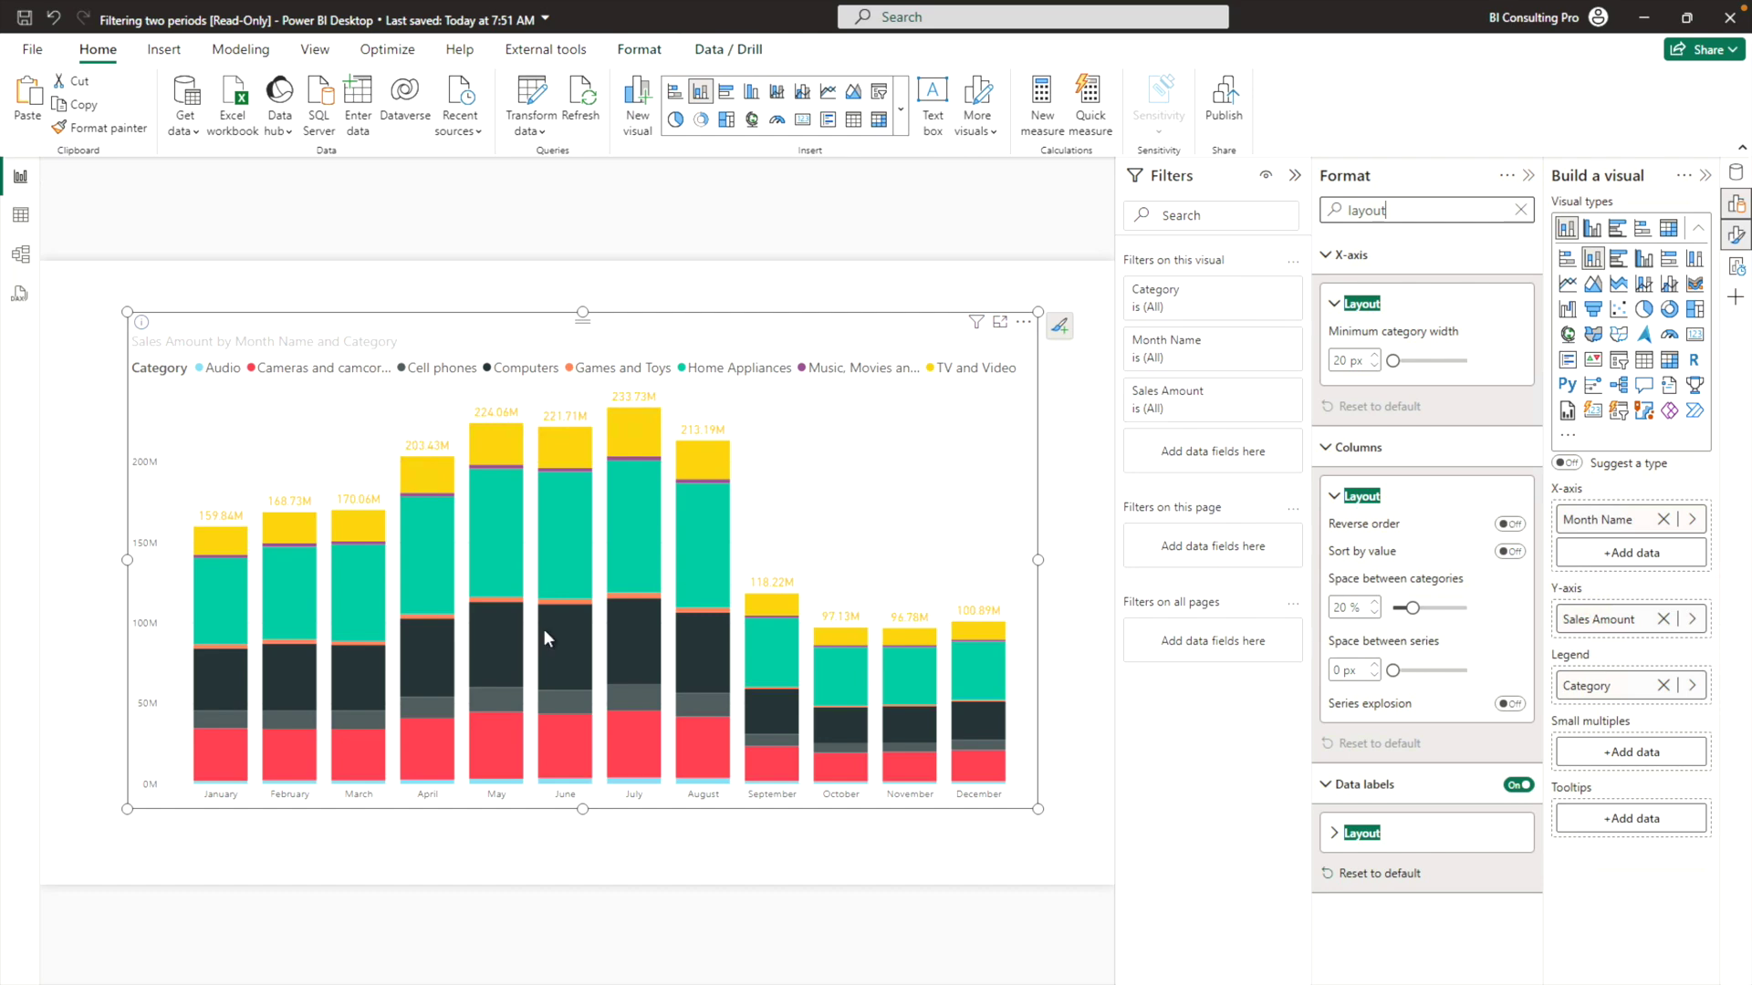
{"action": "mouse_move", "coordinate": [545, 629]}
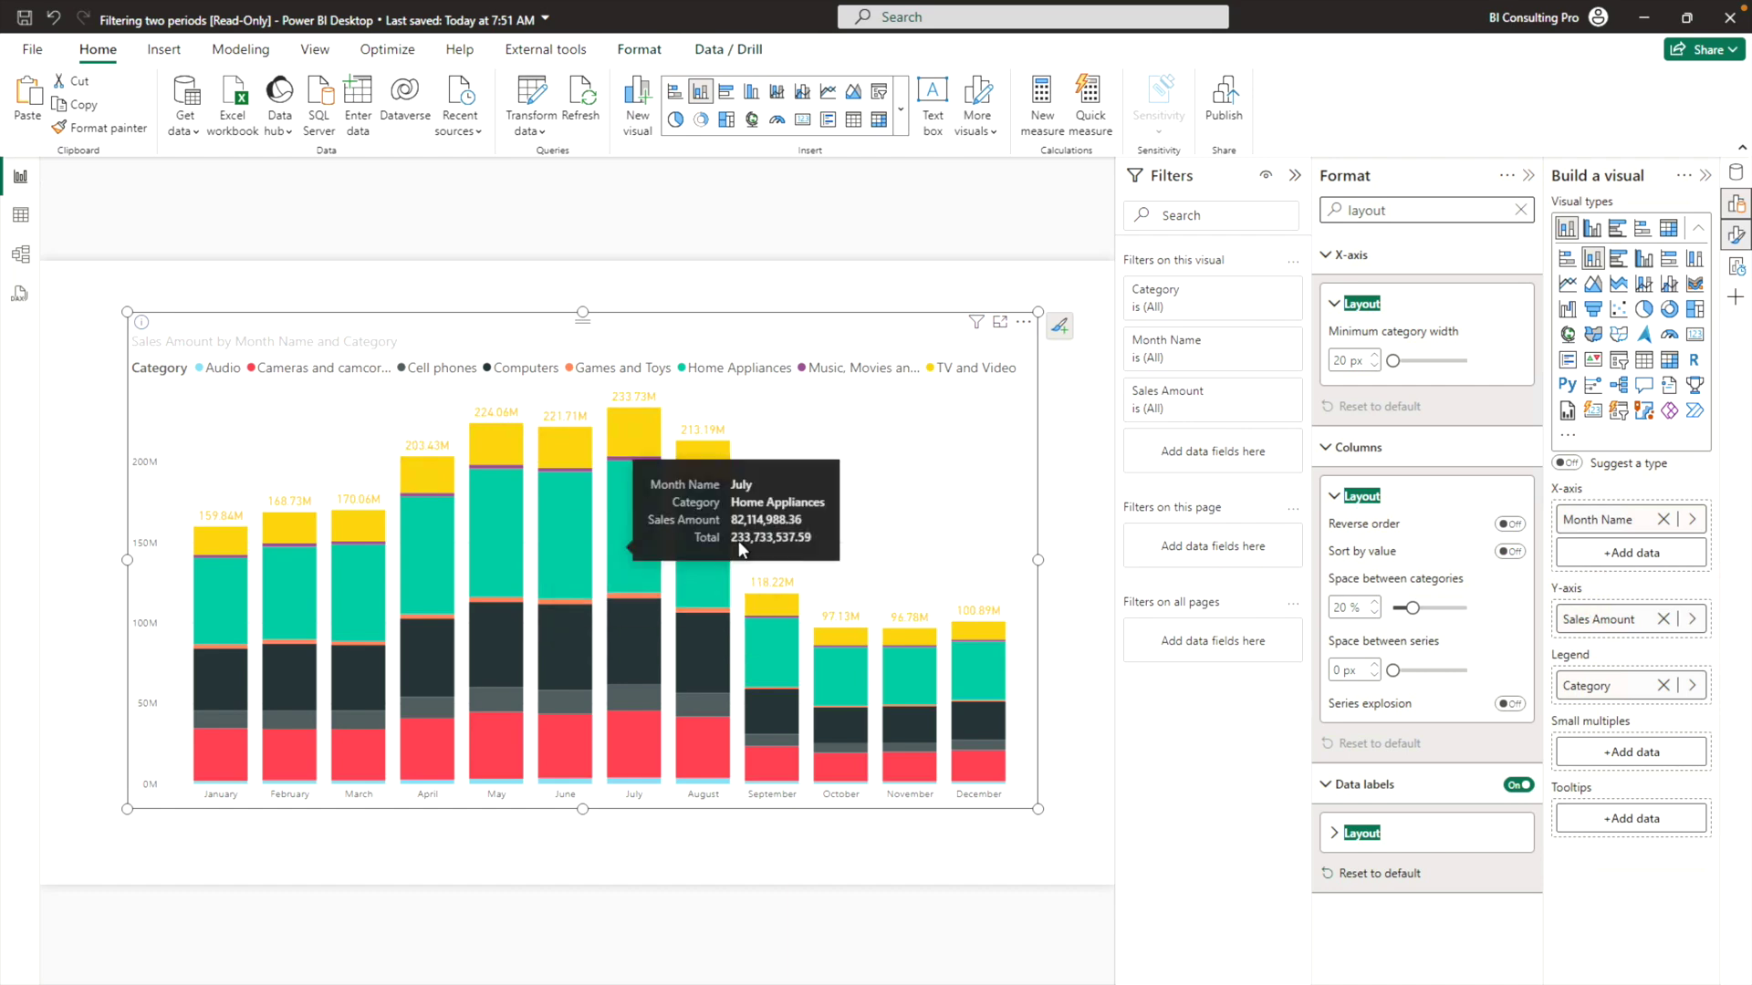
Switch Sort by value on in the stacked chart's Columns Layout card
{"action": "left_click", "coordinate": [1510, 551]}
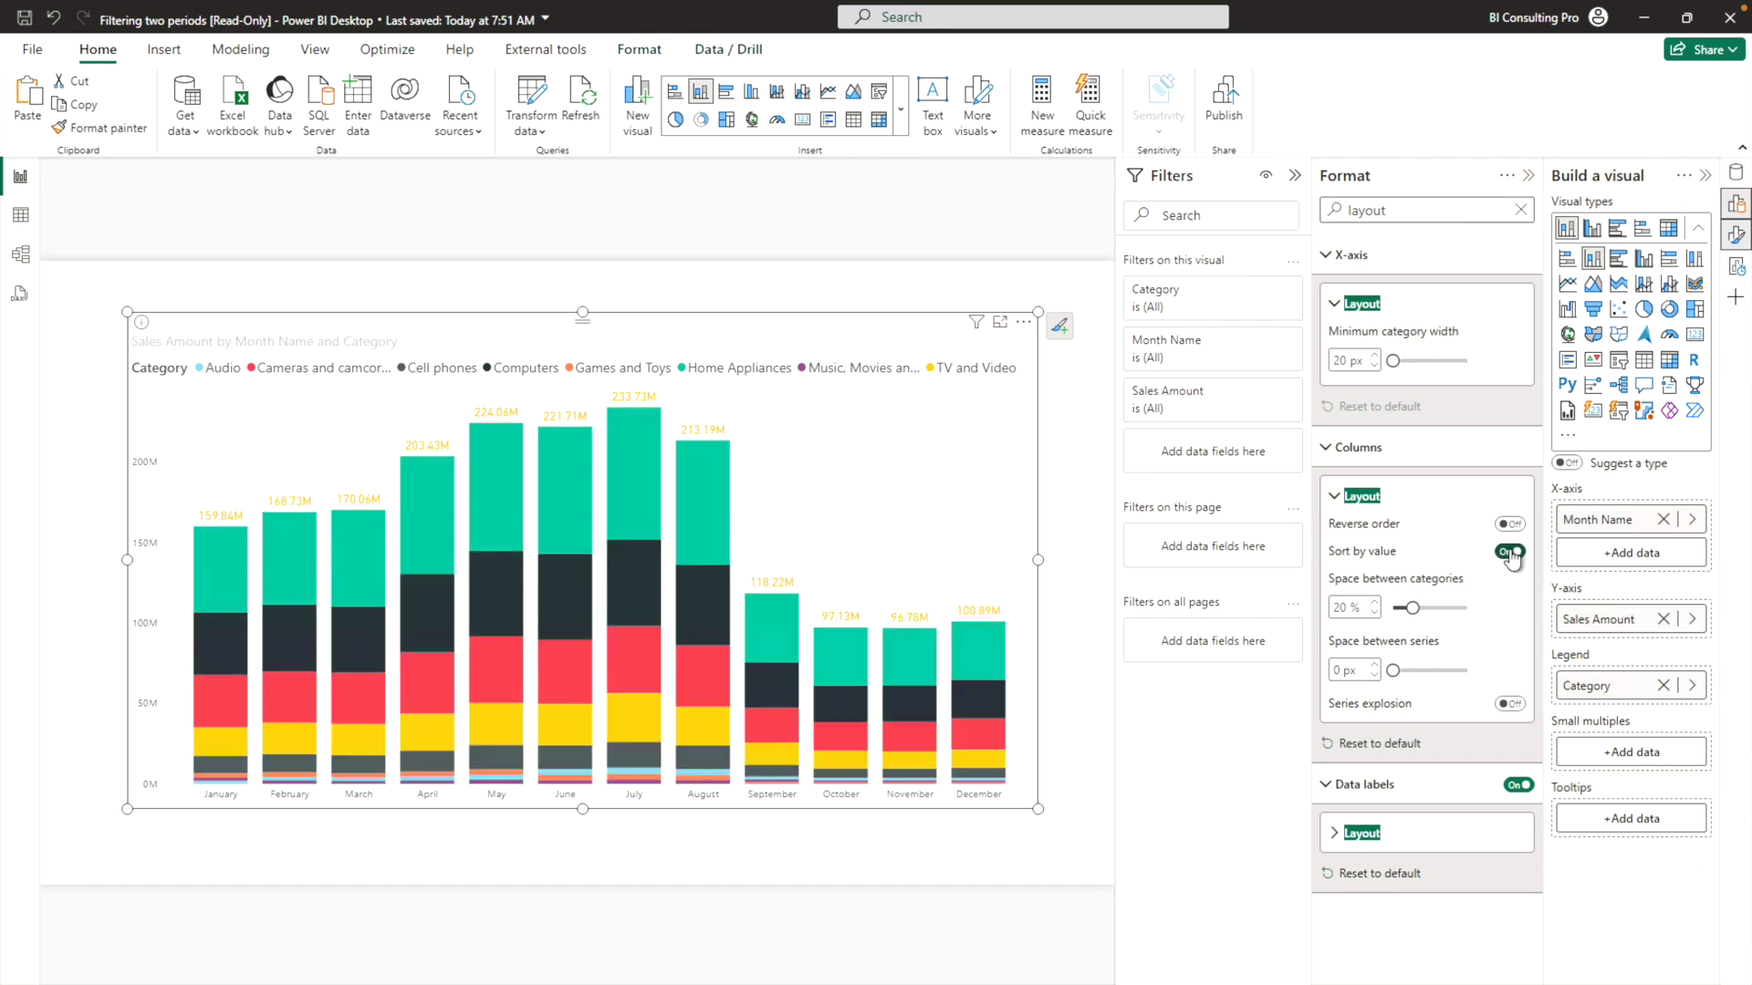
{"action": "left_click", "coordinate": [1508, 523]}
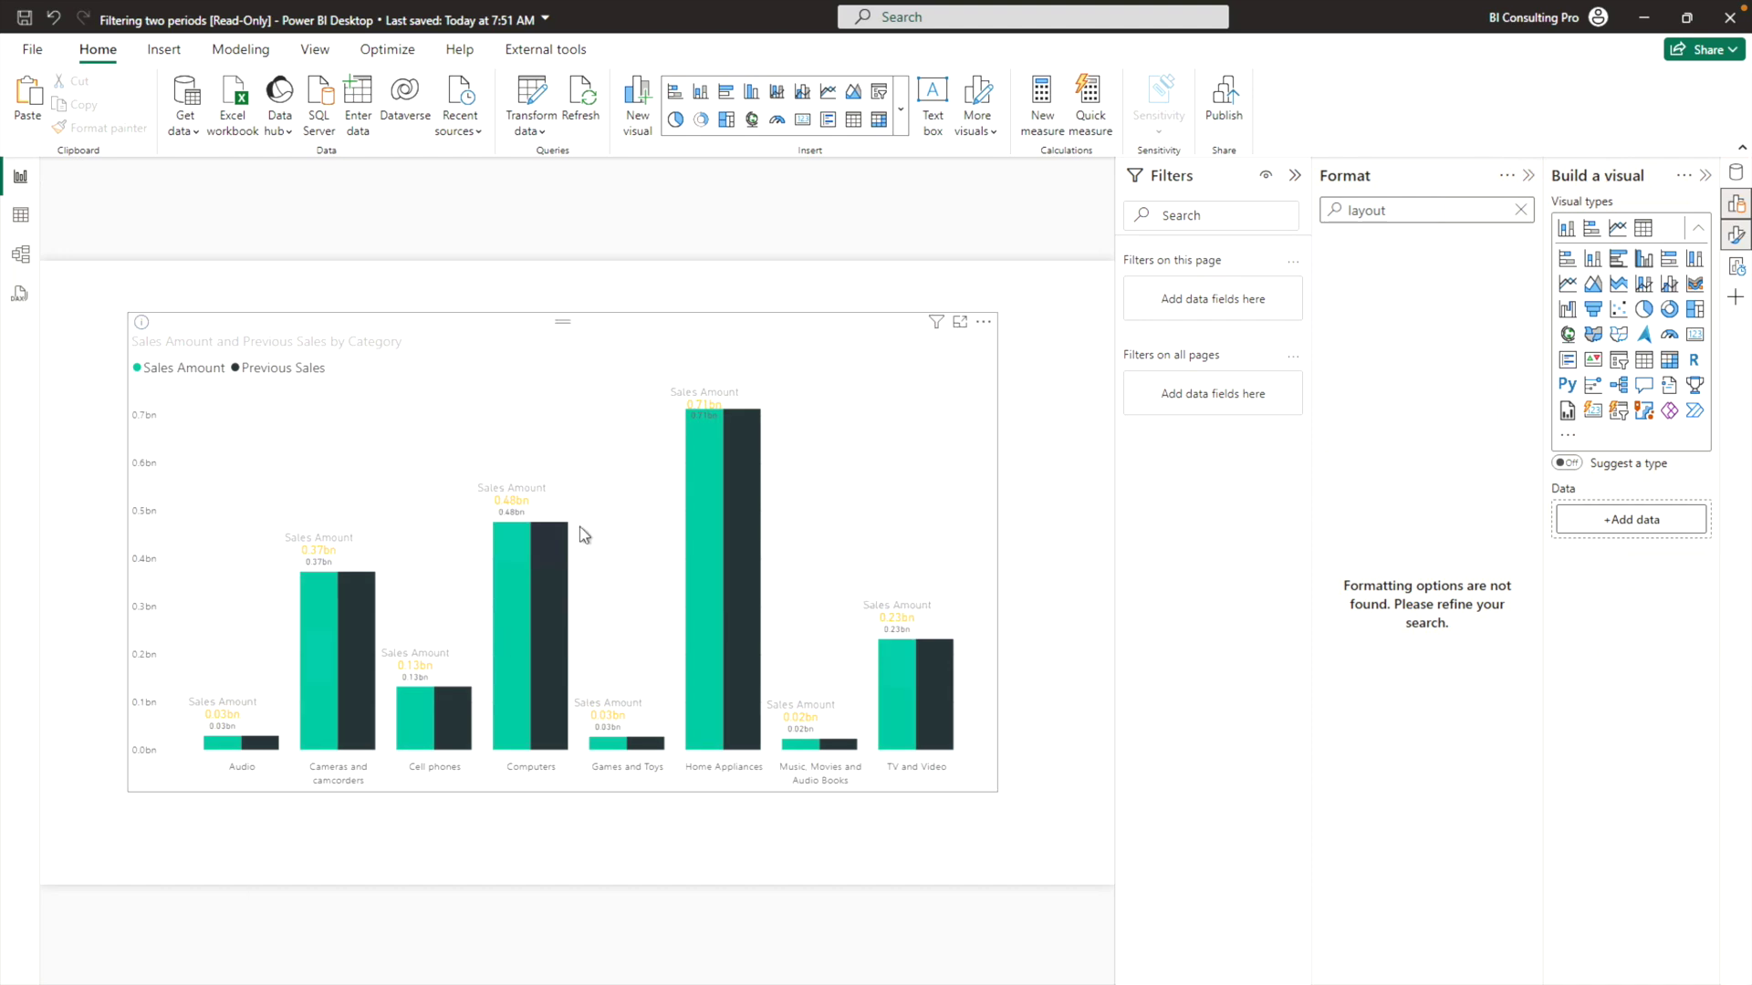
Turn Reverse order and Sort by value on for the Sales Amount and Previous Sales chart
{"action": "left_click", "coordinate": [844, 328]}
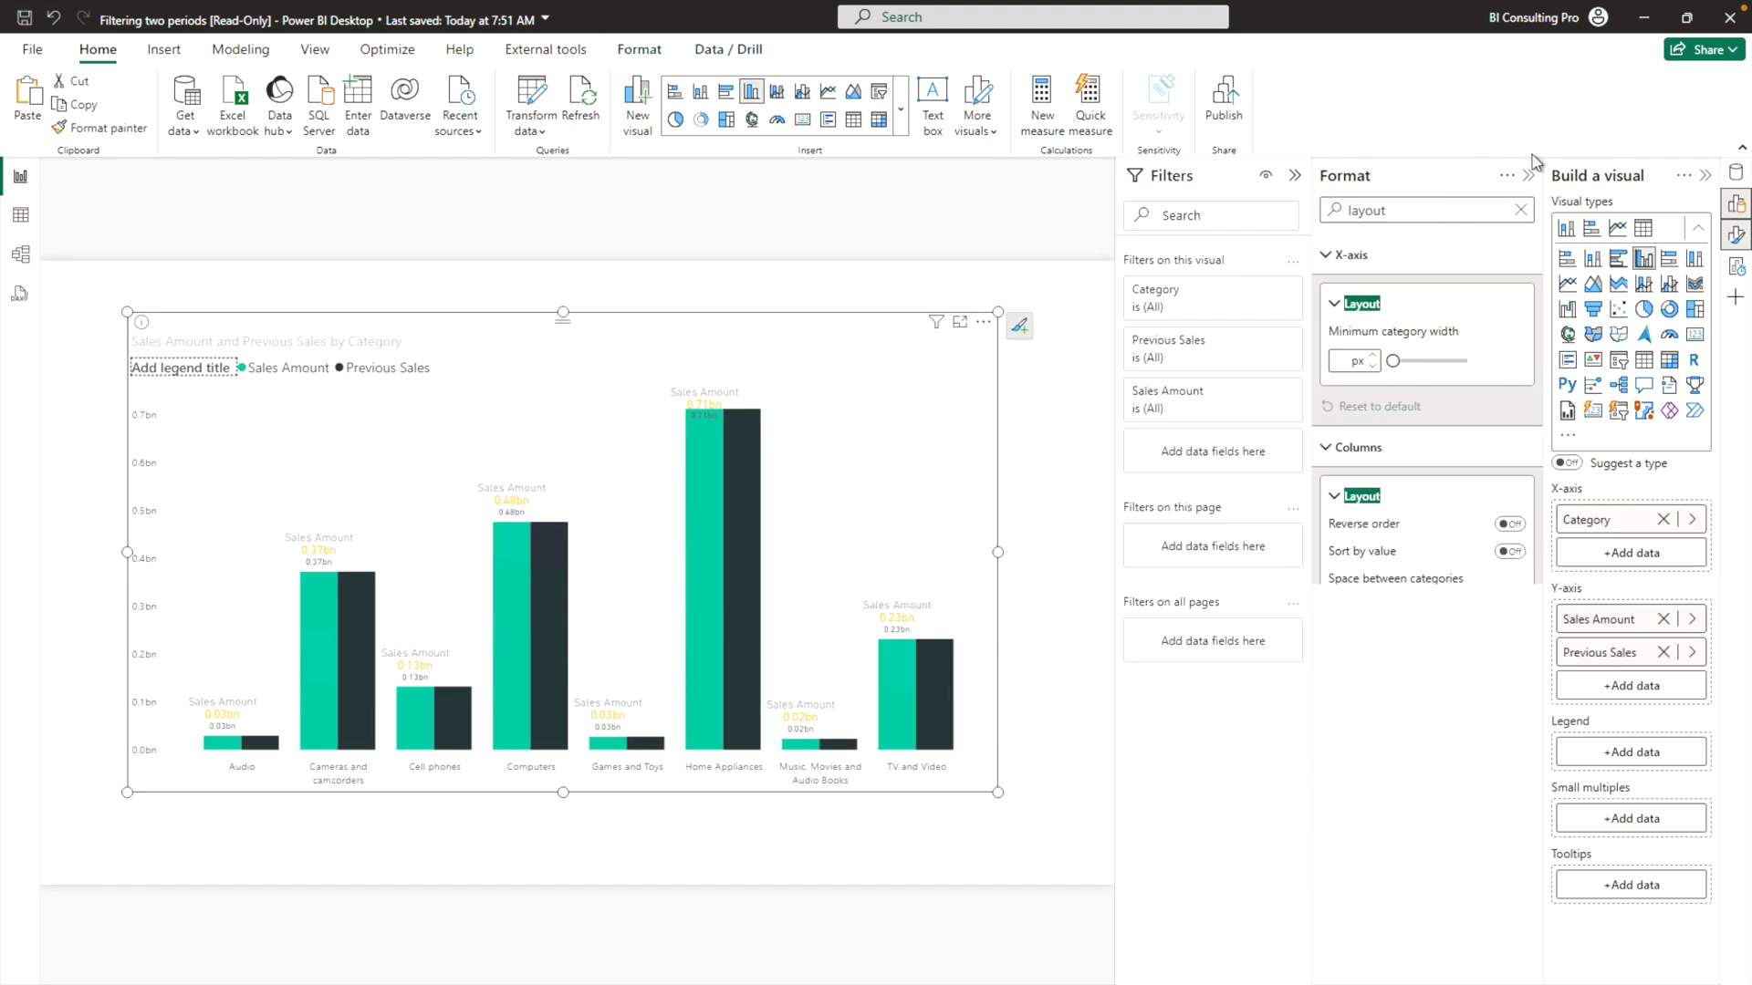
{"action": "left_click", "coordinate": [1512, 525]}
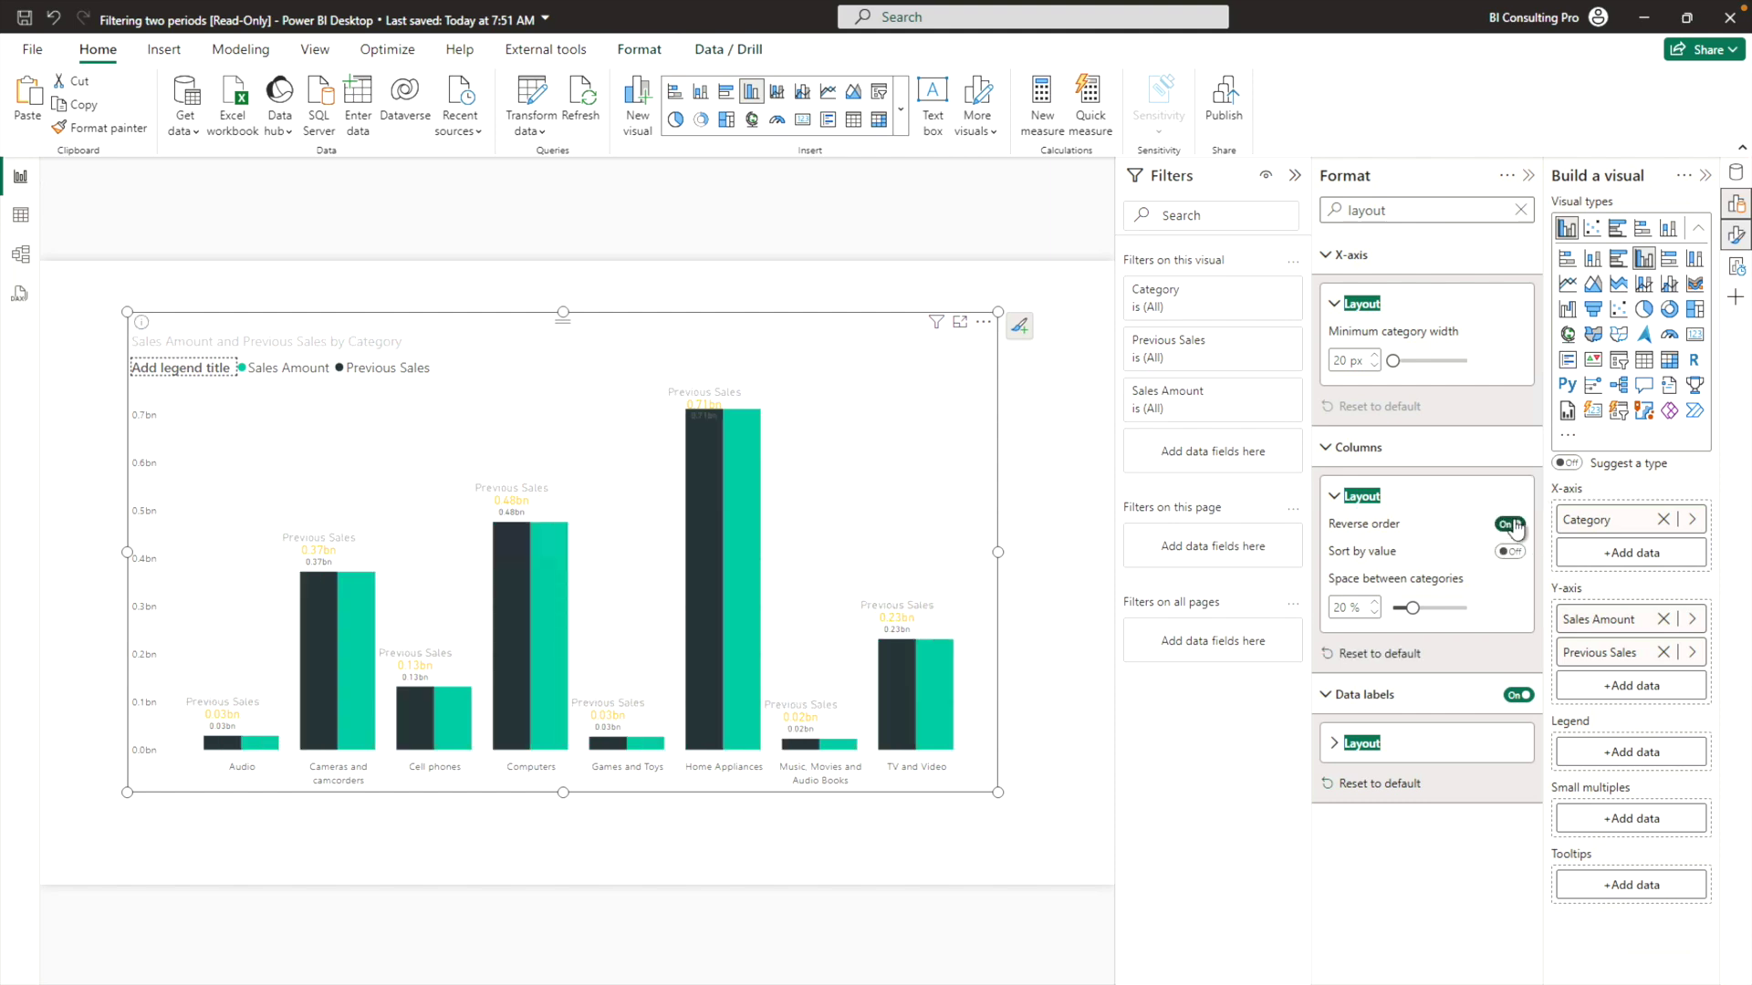
{"action": "left_click", "coordinate": [1513, 552]}
Replace Category on the X-axis with Month Name from the Date table
{"action": "left_click", "coordinate": [1663, 519]}
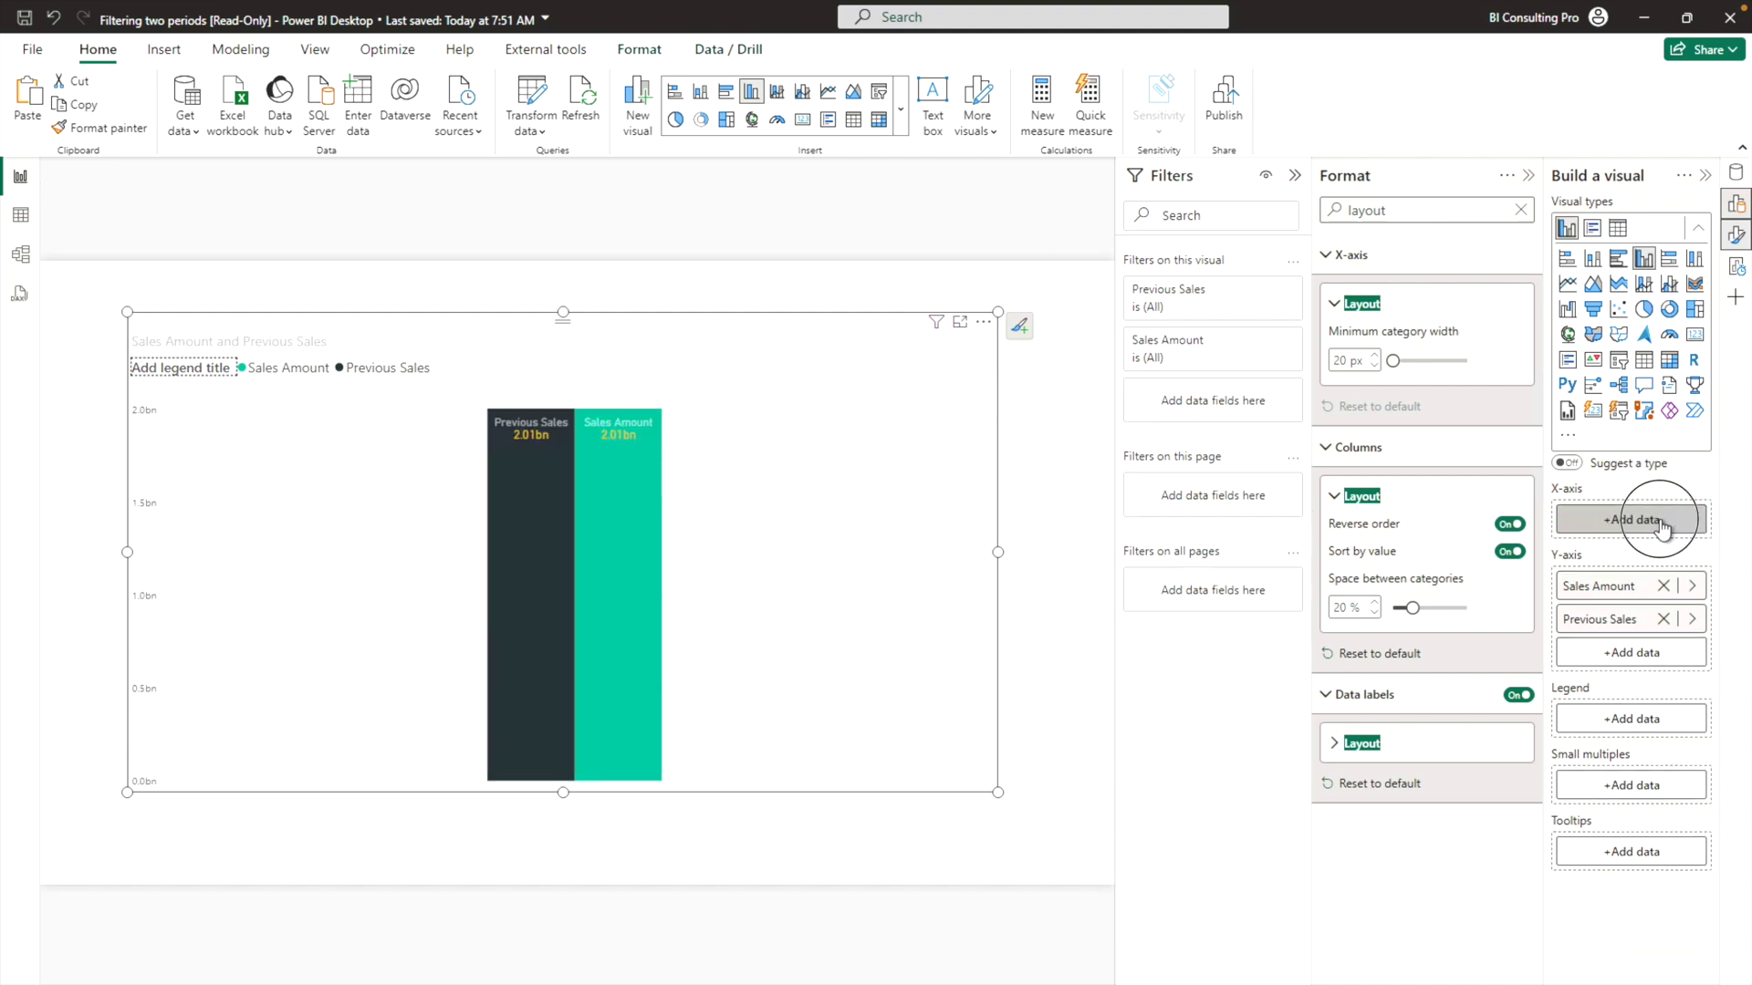
{"action": "left_click", "coordinate": [1661, 522]}
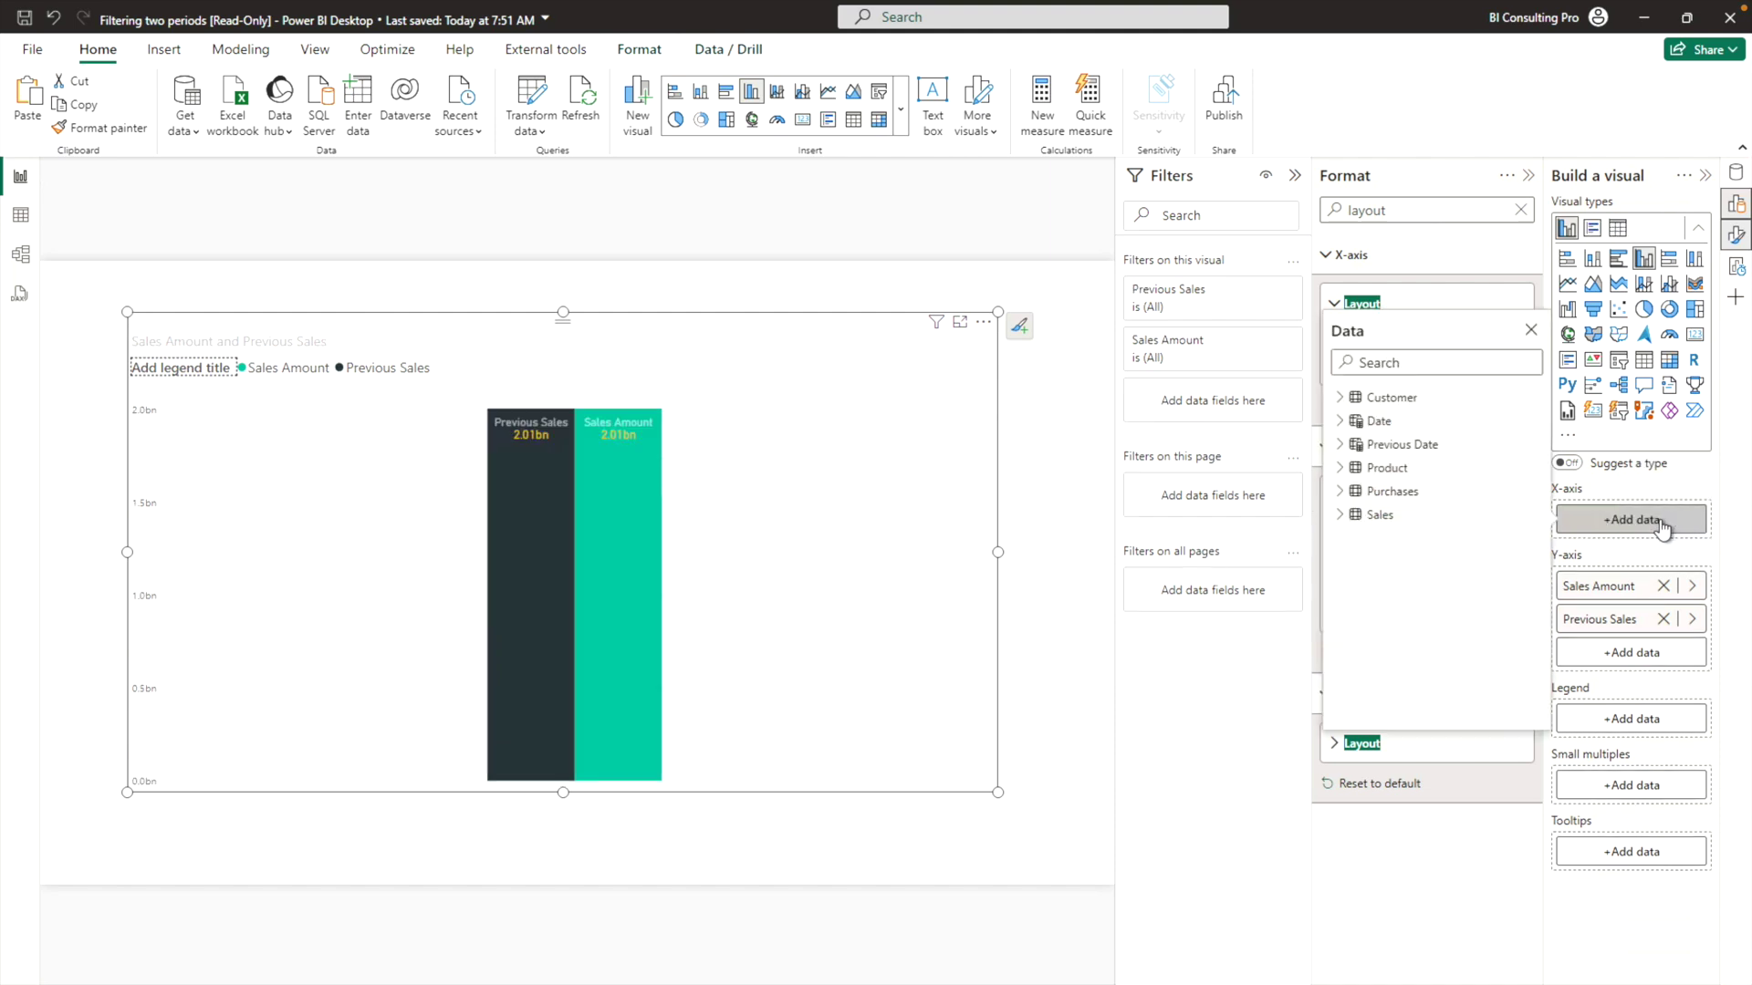
{"action": "left_click", "coordinate": [1340, 420]}
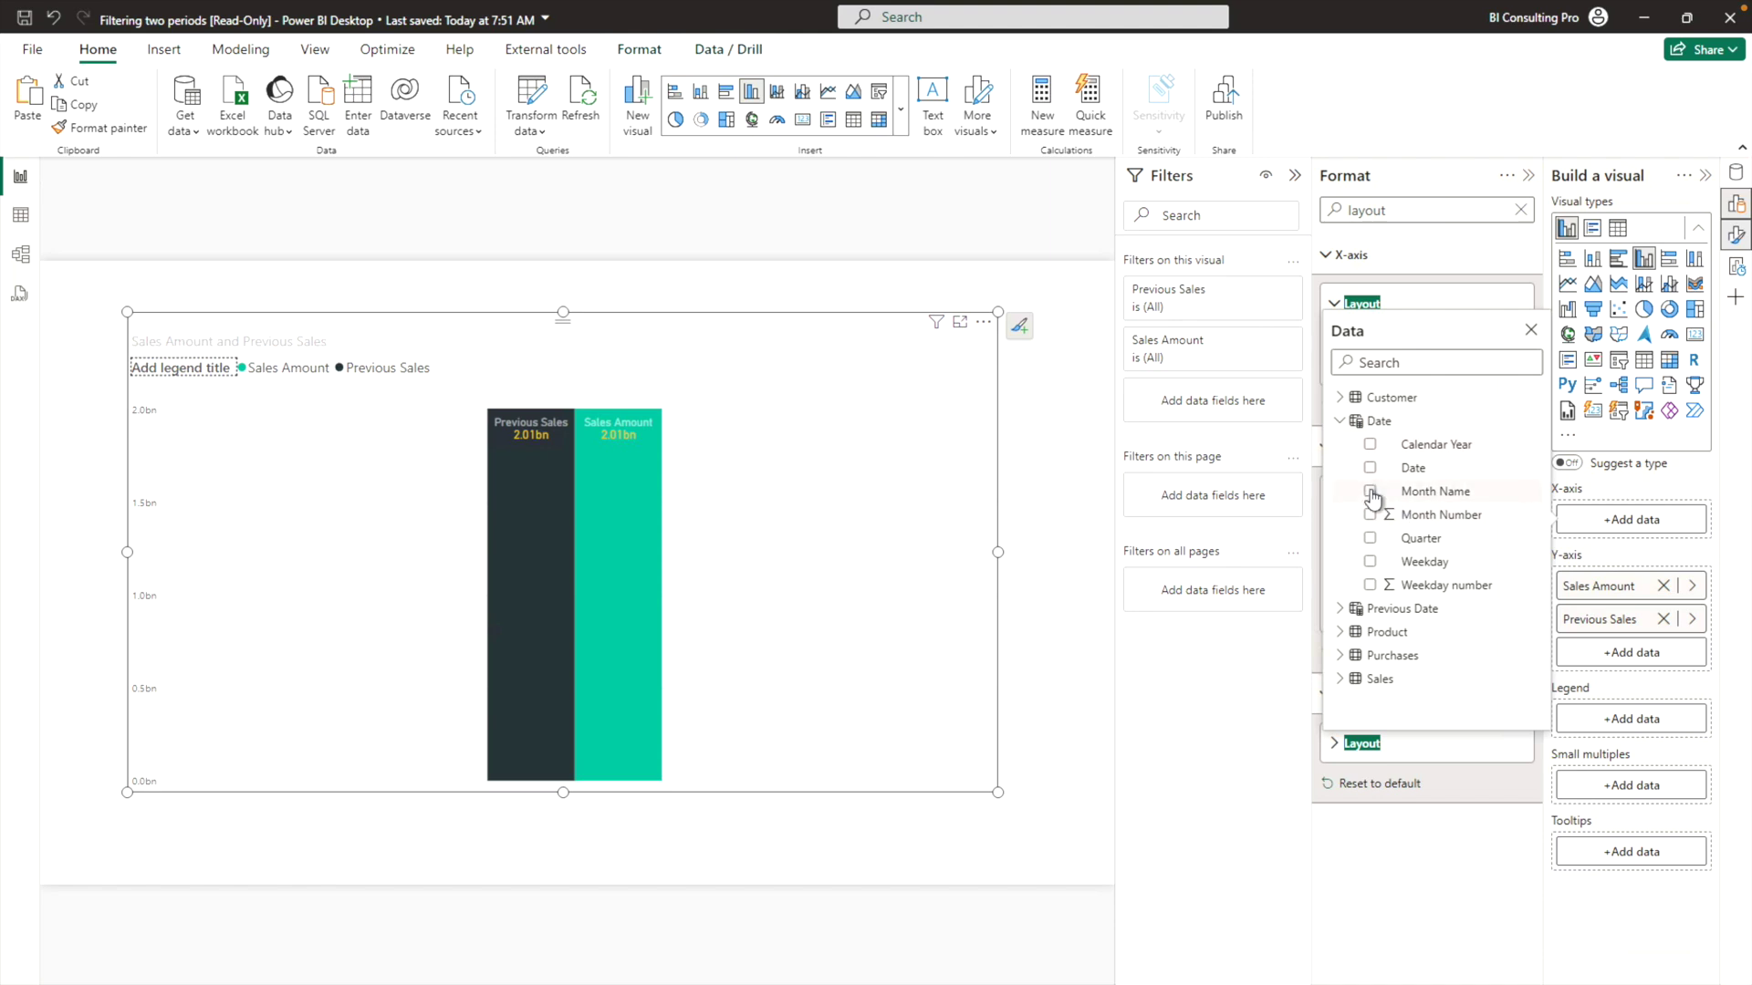
{"action": "left_click", "coordinate": [1369, 492]}
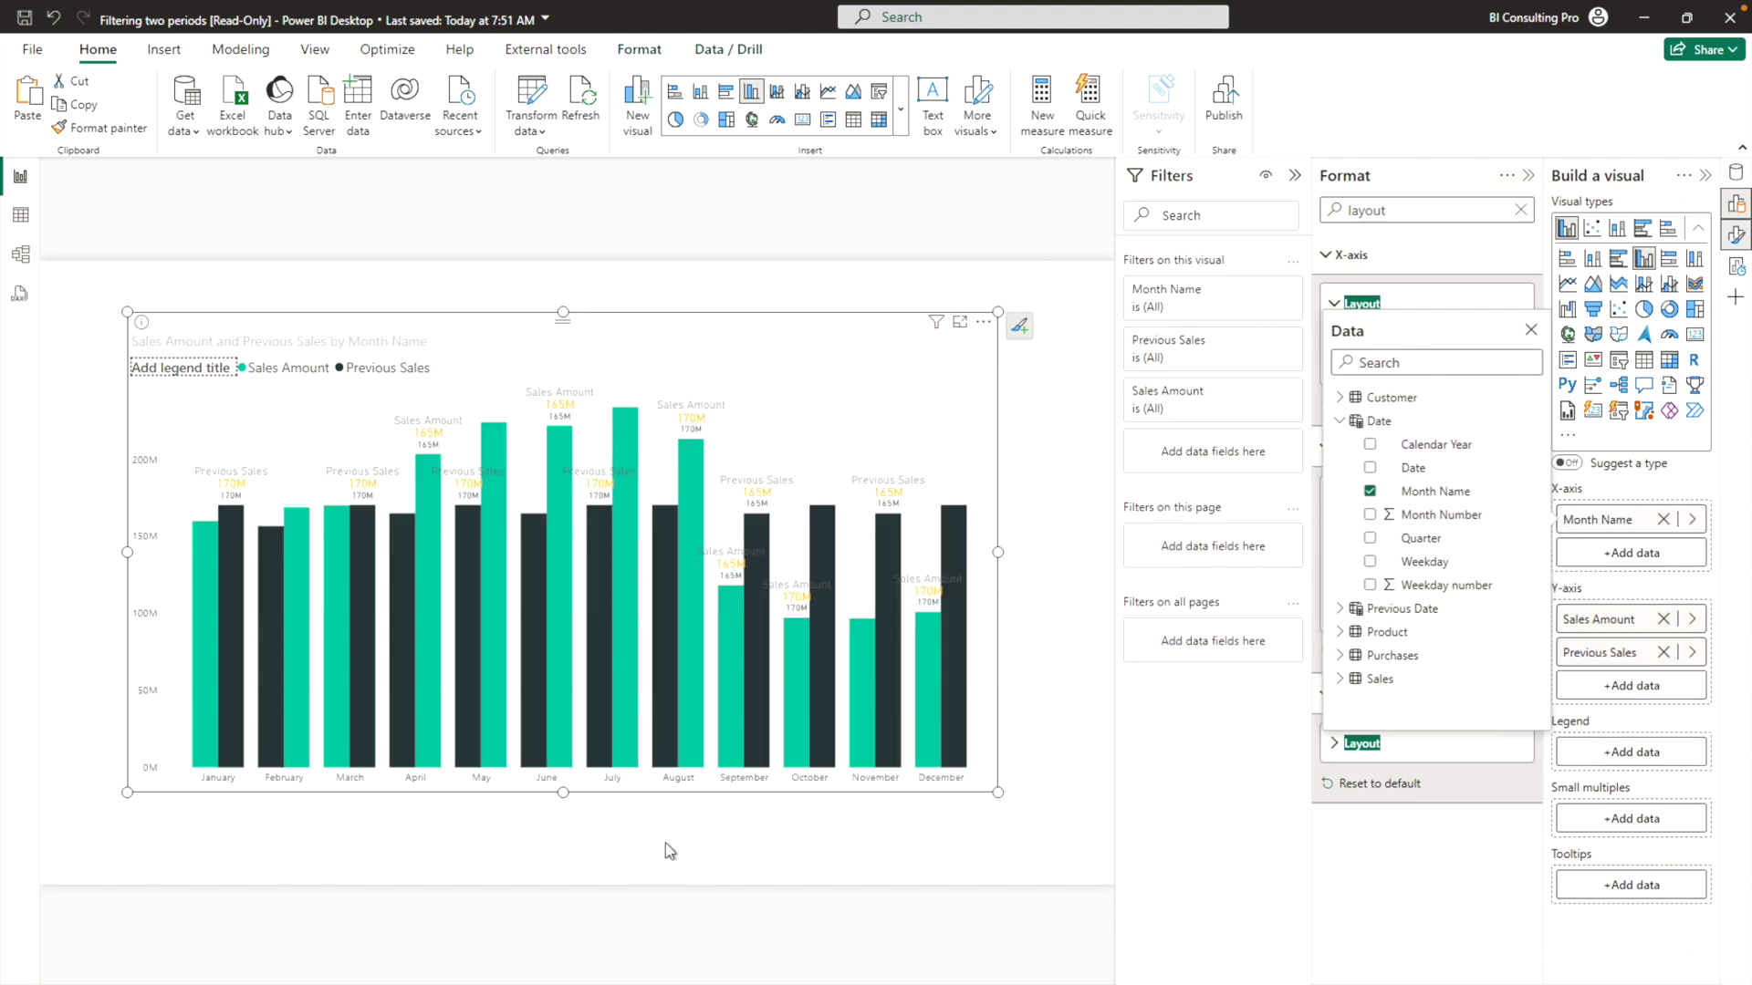
{"action": "key", "text": "Escape"}
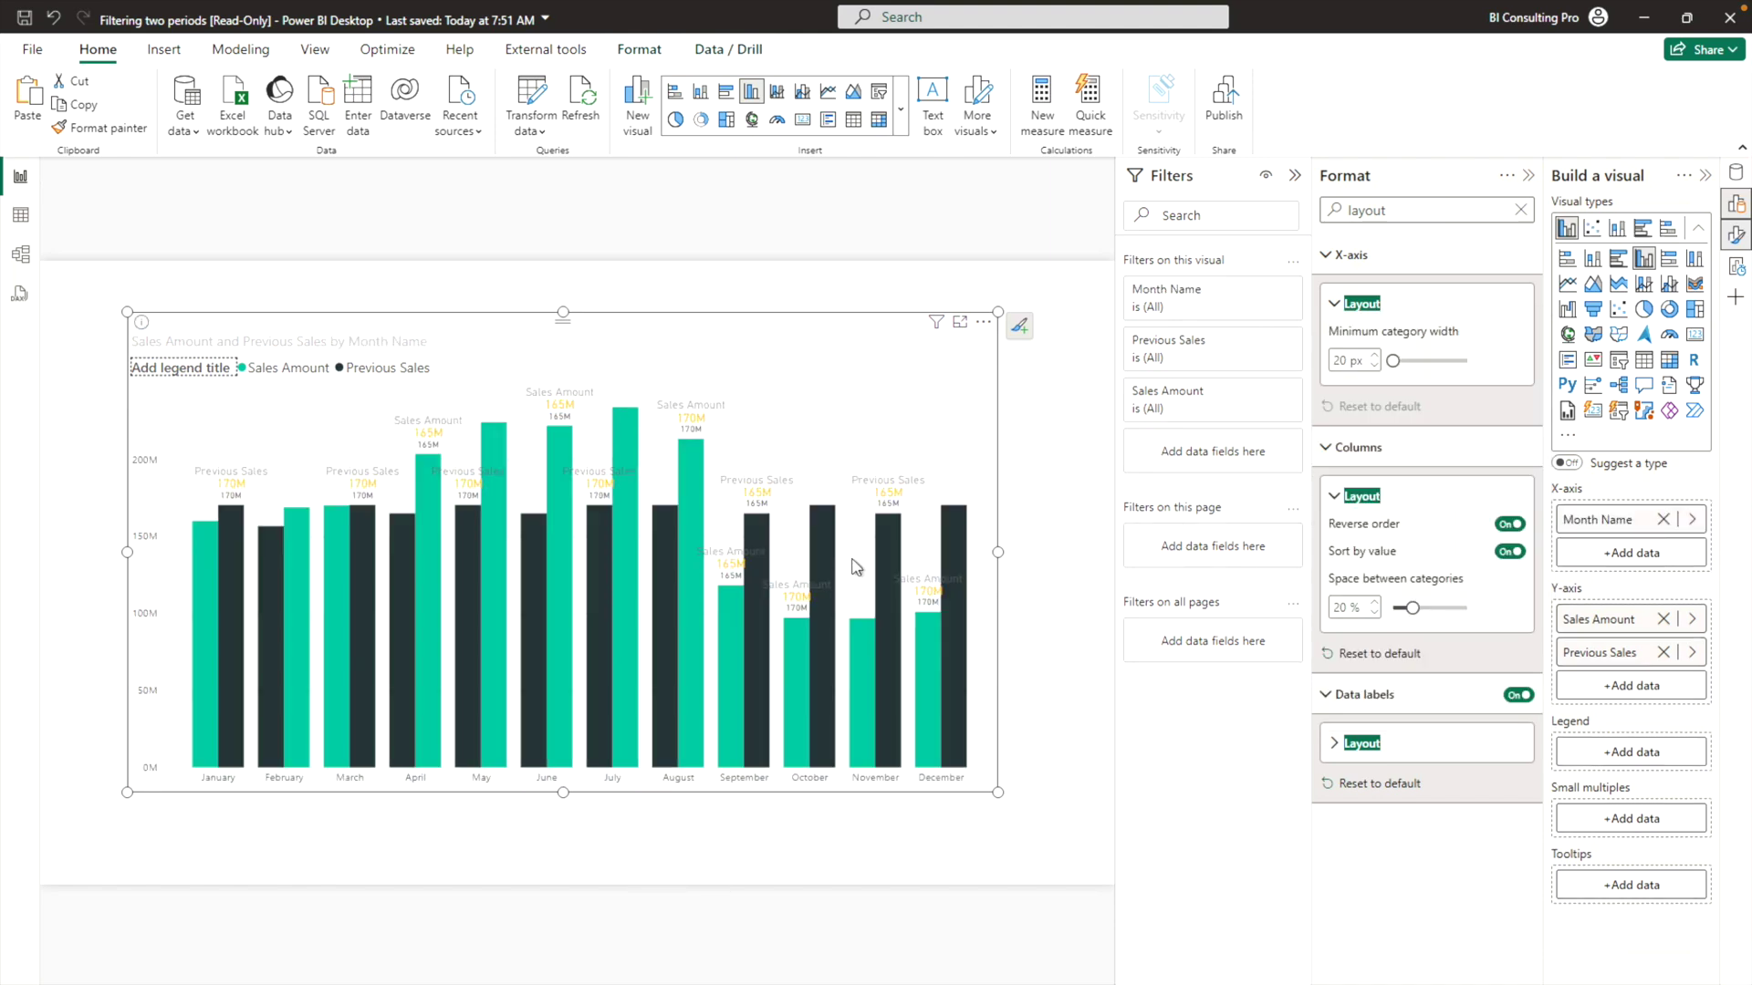
Re-enable Reverse order, widen Space between categories slightly, and return to the stacked sales page
{"action": "left_click", "coordinate": [1512, 524]}
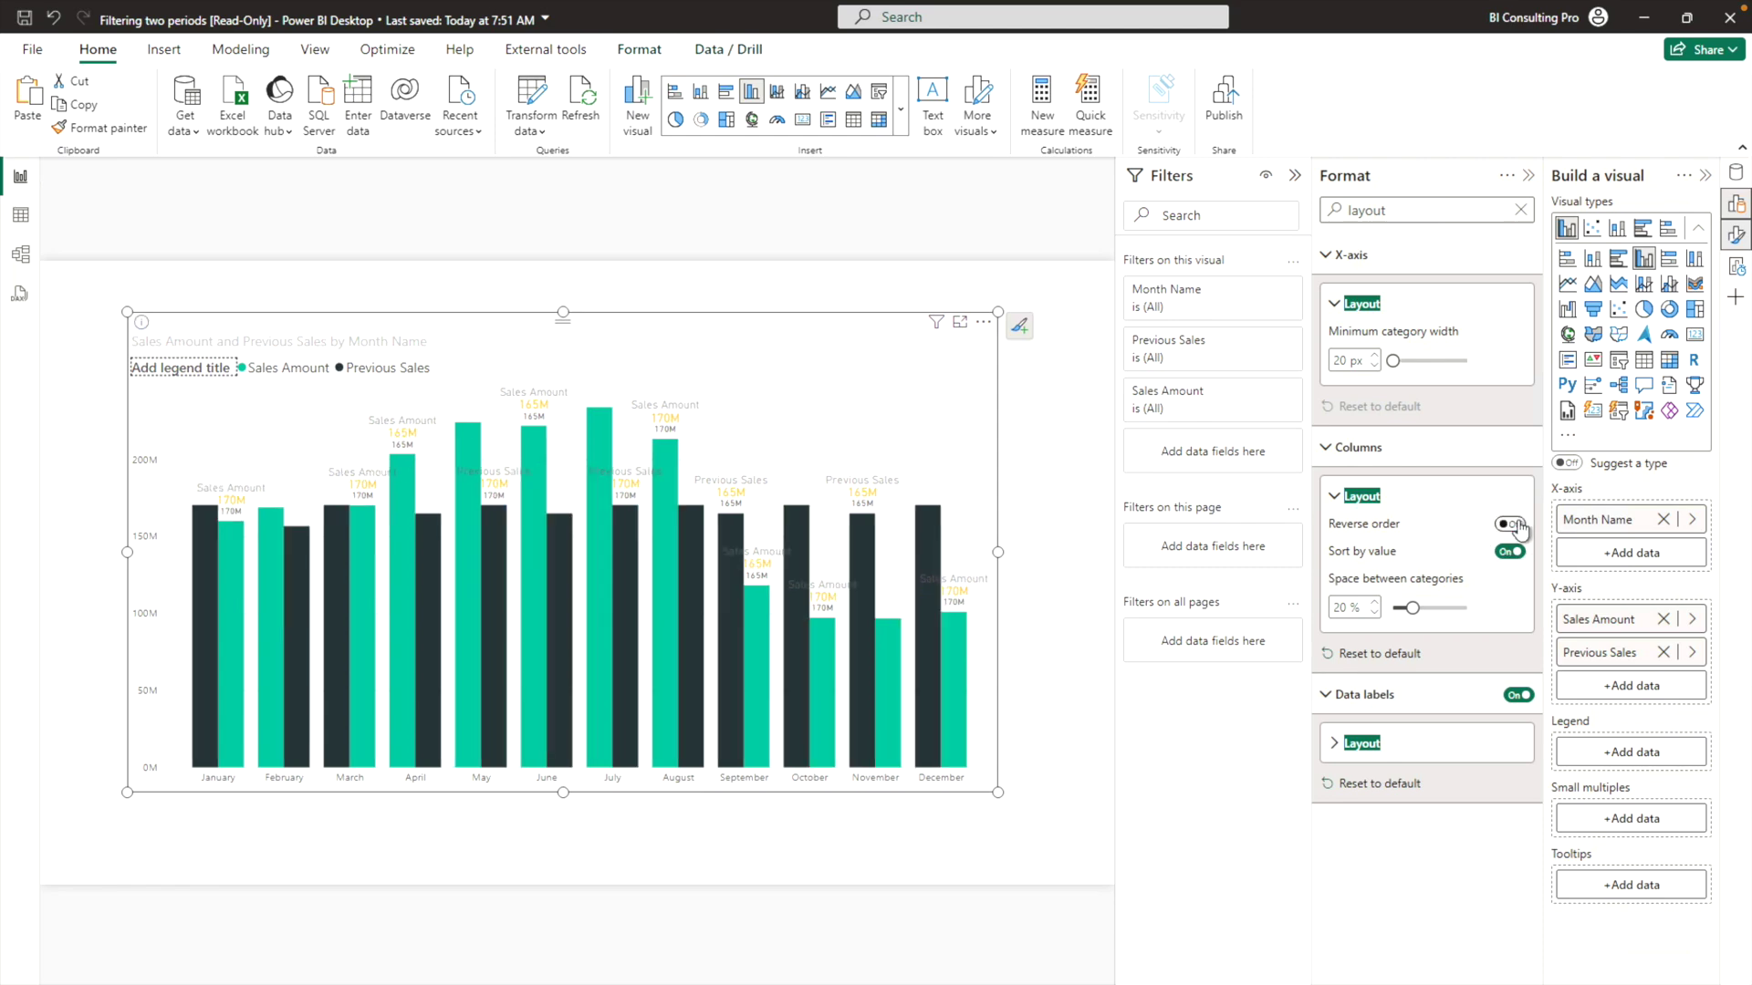
{"action": "left_click", "coordinate": [1511, 525]}
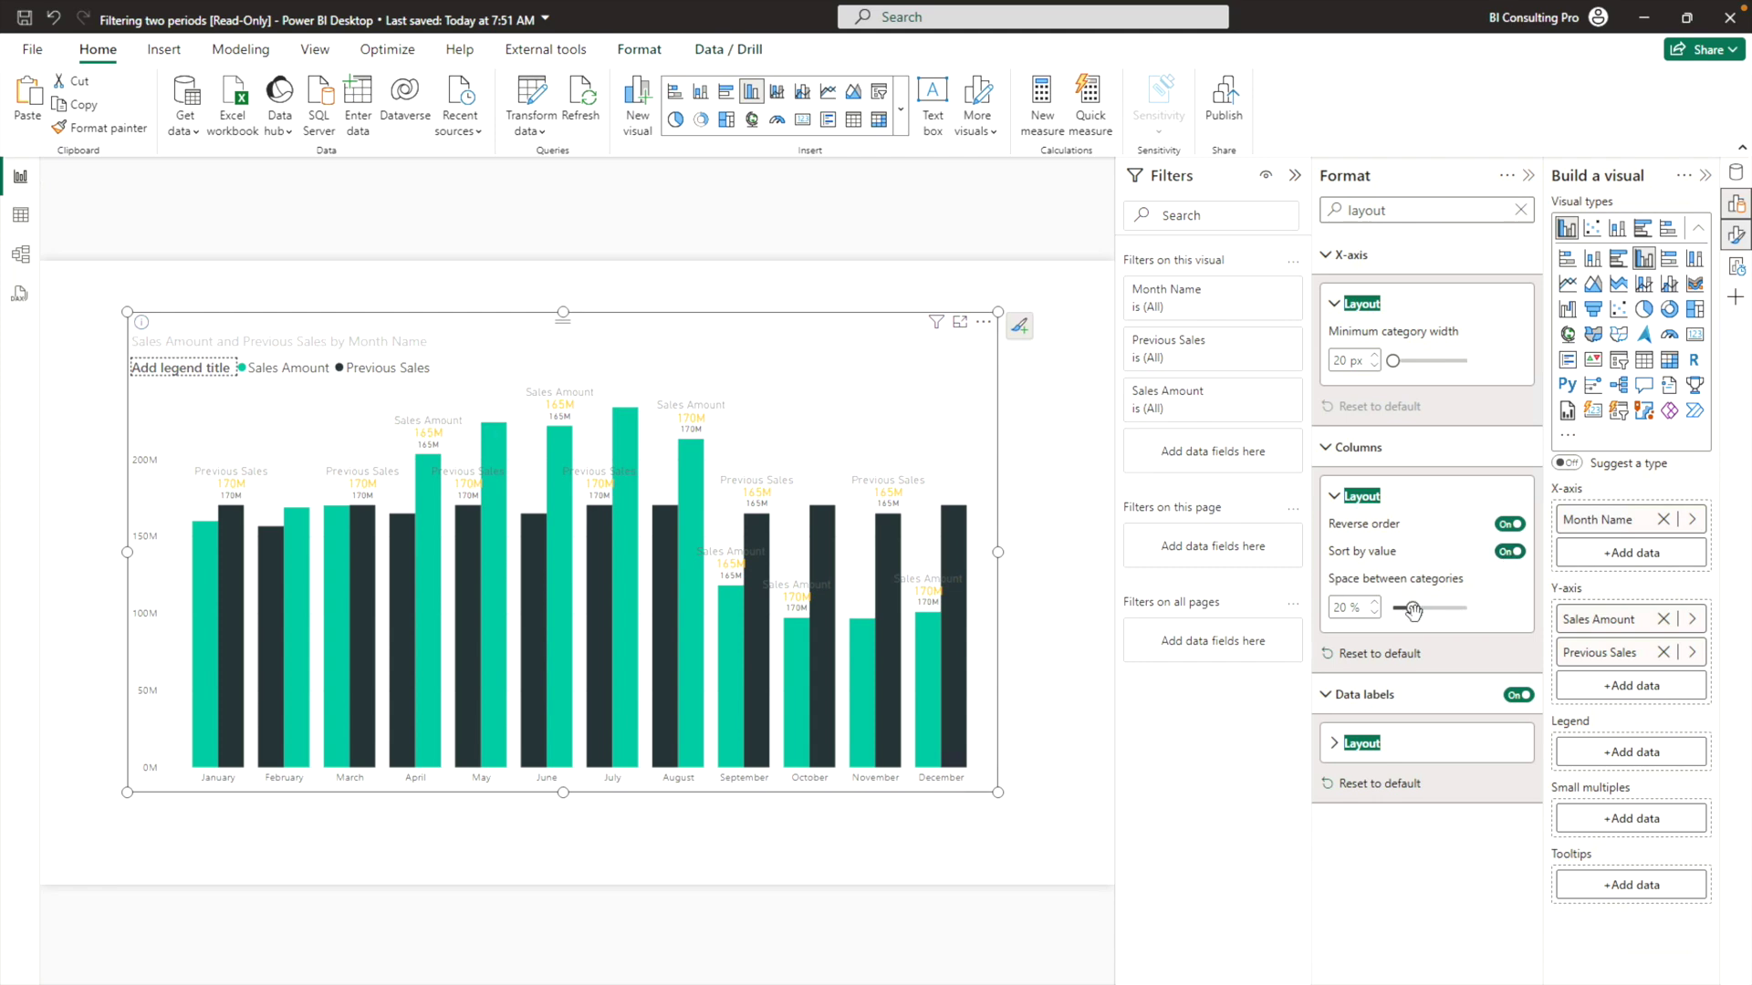
{"action": "mouse_move", "coordinate": [1414, 610]}
{"action": "left_mouse_down"}
{"action": "mouse_move", "coordinate": [1435, 609]}
{"action": "mouse_move", "coordinate": [1403, 609]}
{"action": "mouse_move", "coordinate": [1416, 615]}
{"action": "left_mouse_up"}
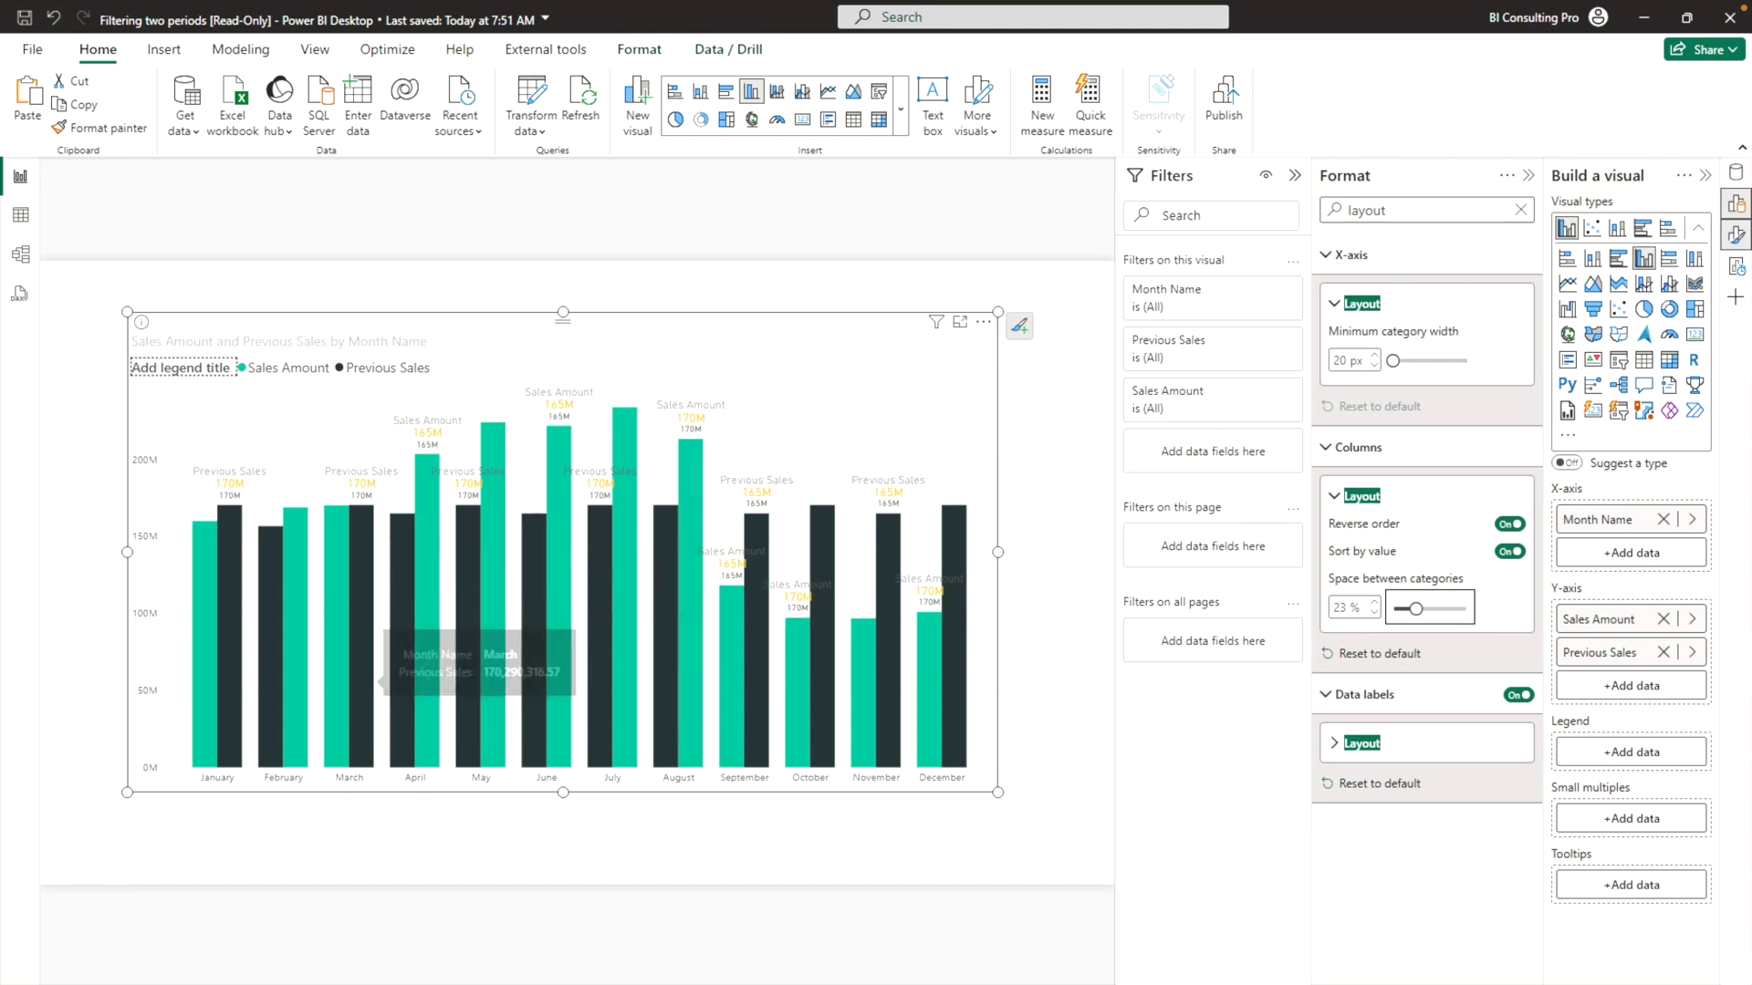
{"action": "left_click", "coordinate": [351, 974]}
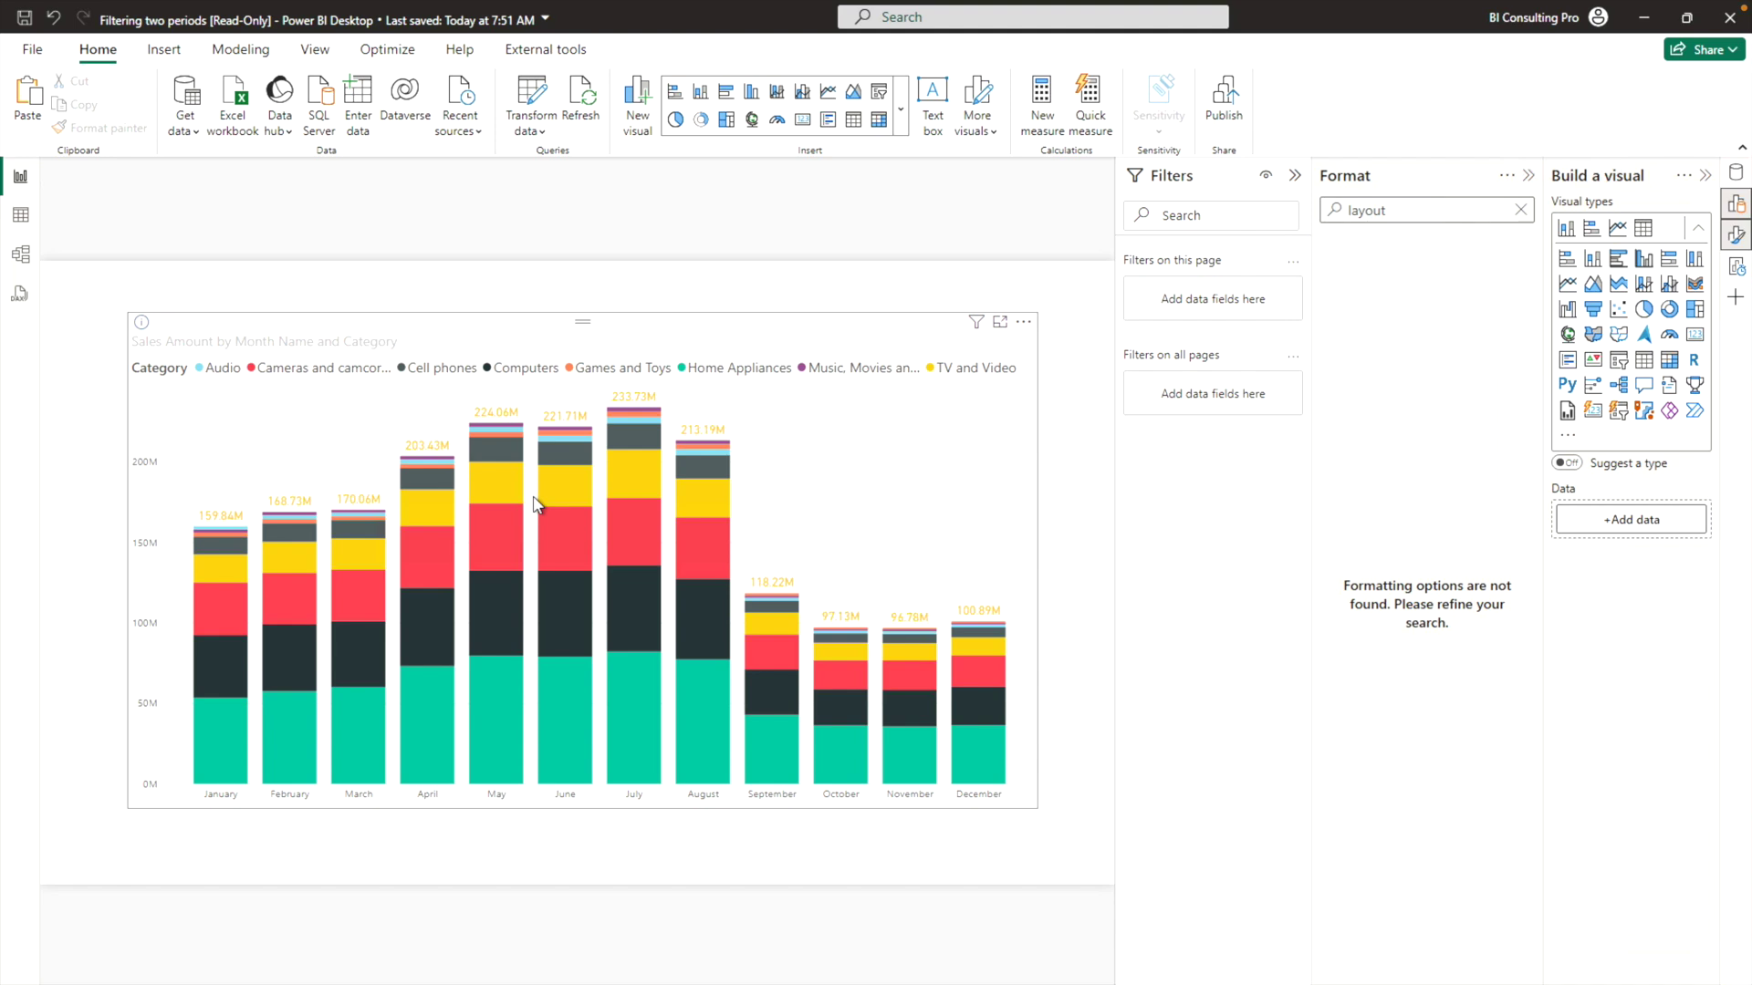
Clear the 'layout' format search and select the stacked monthly sales chart
{"action": "left_click", "coordinate": [1470, 210]}
{"action": "left_click", "coordinate": [1521, 209]}
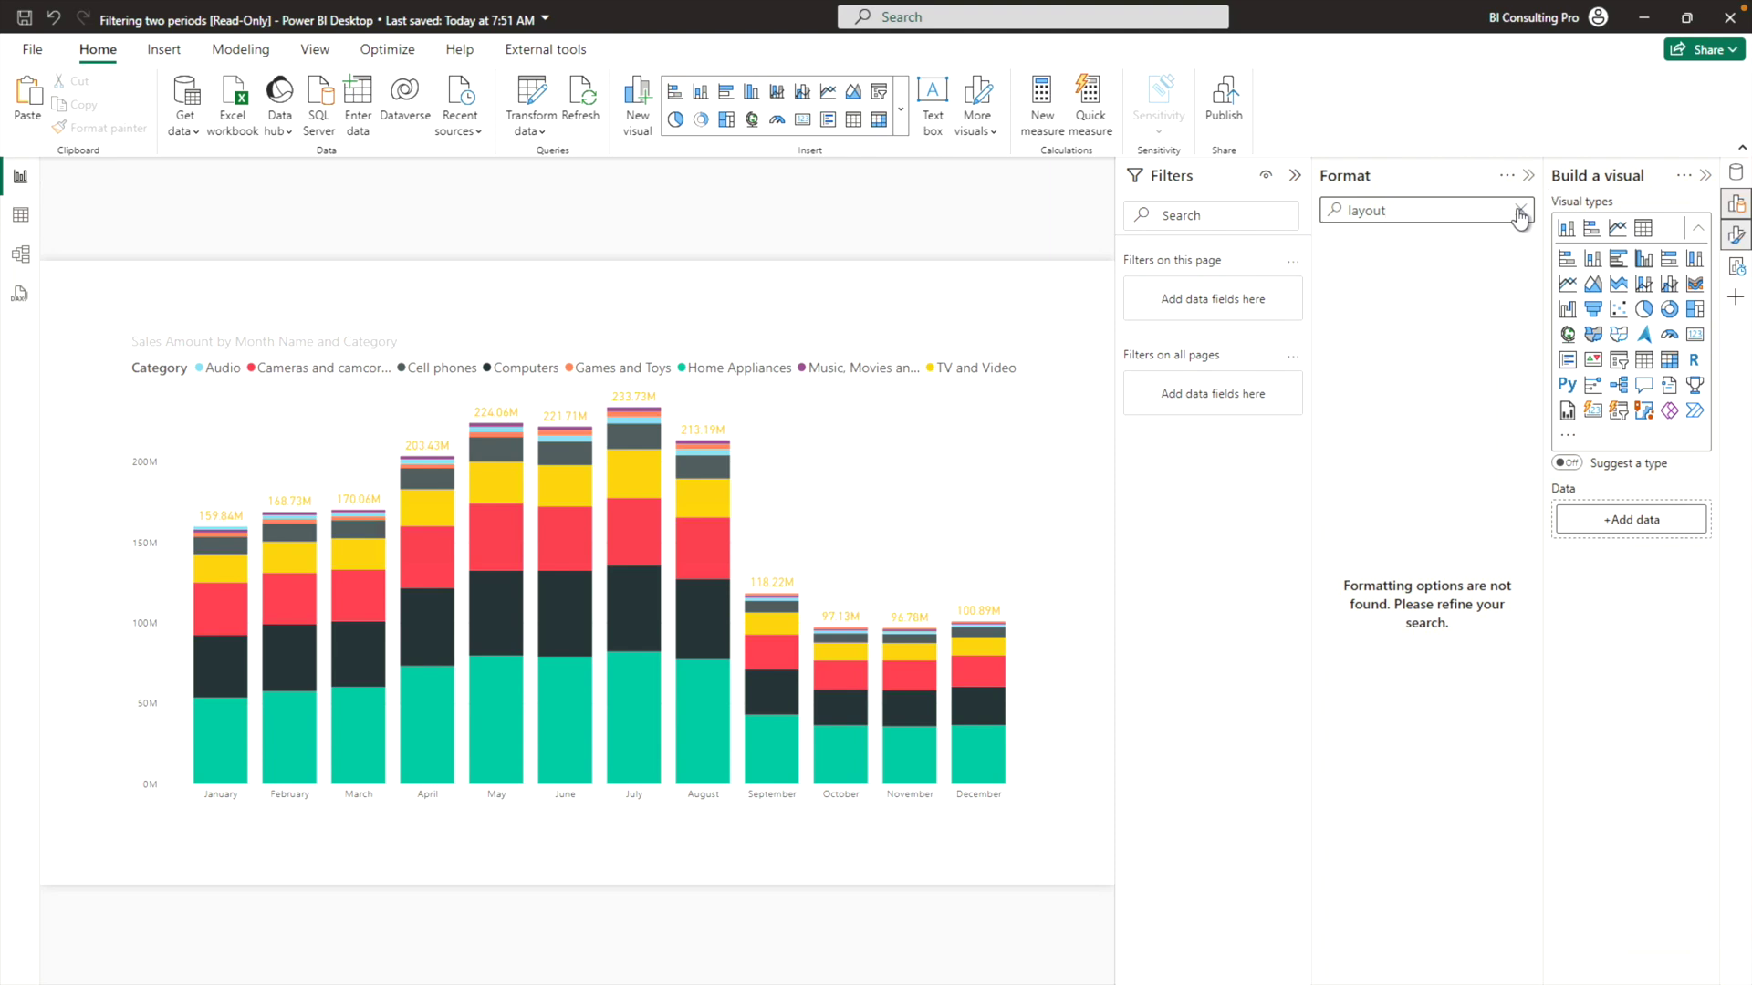
{"action": "left_click", "coordinate": [851, 326]}
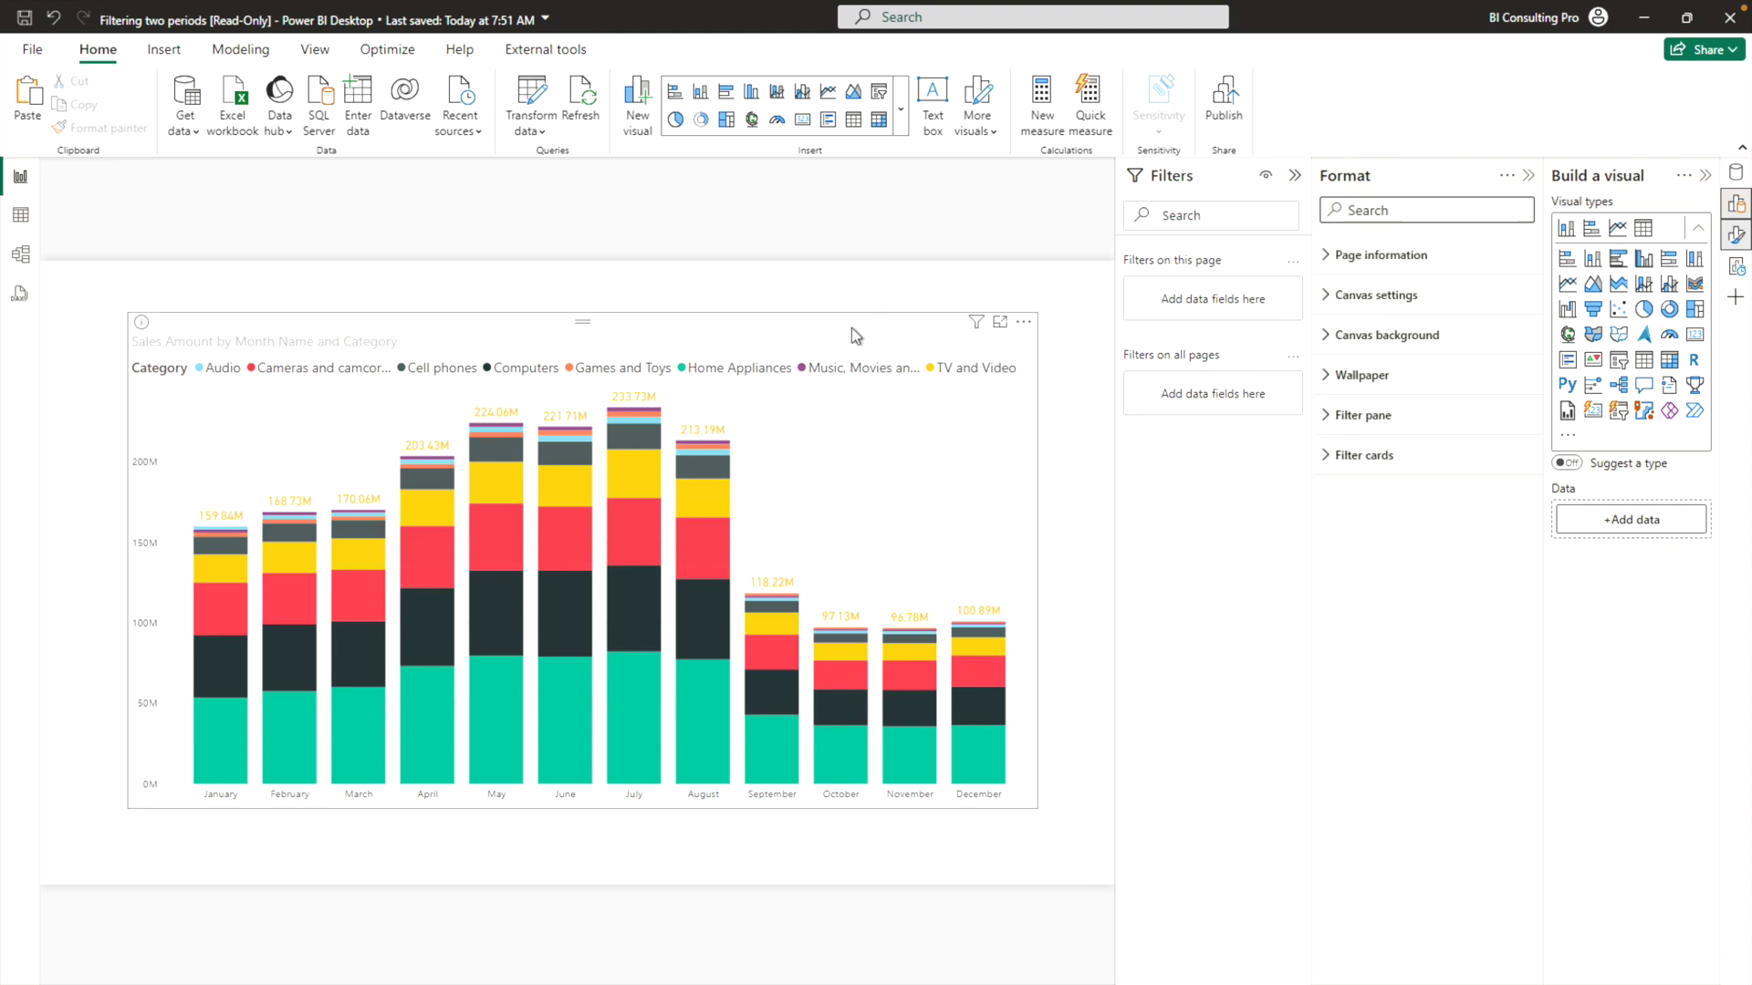
{"action": "left_click", "coordinate": [1391, 209]}
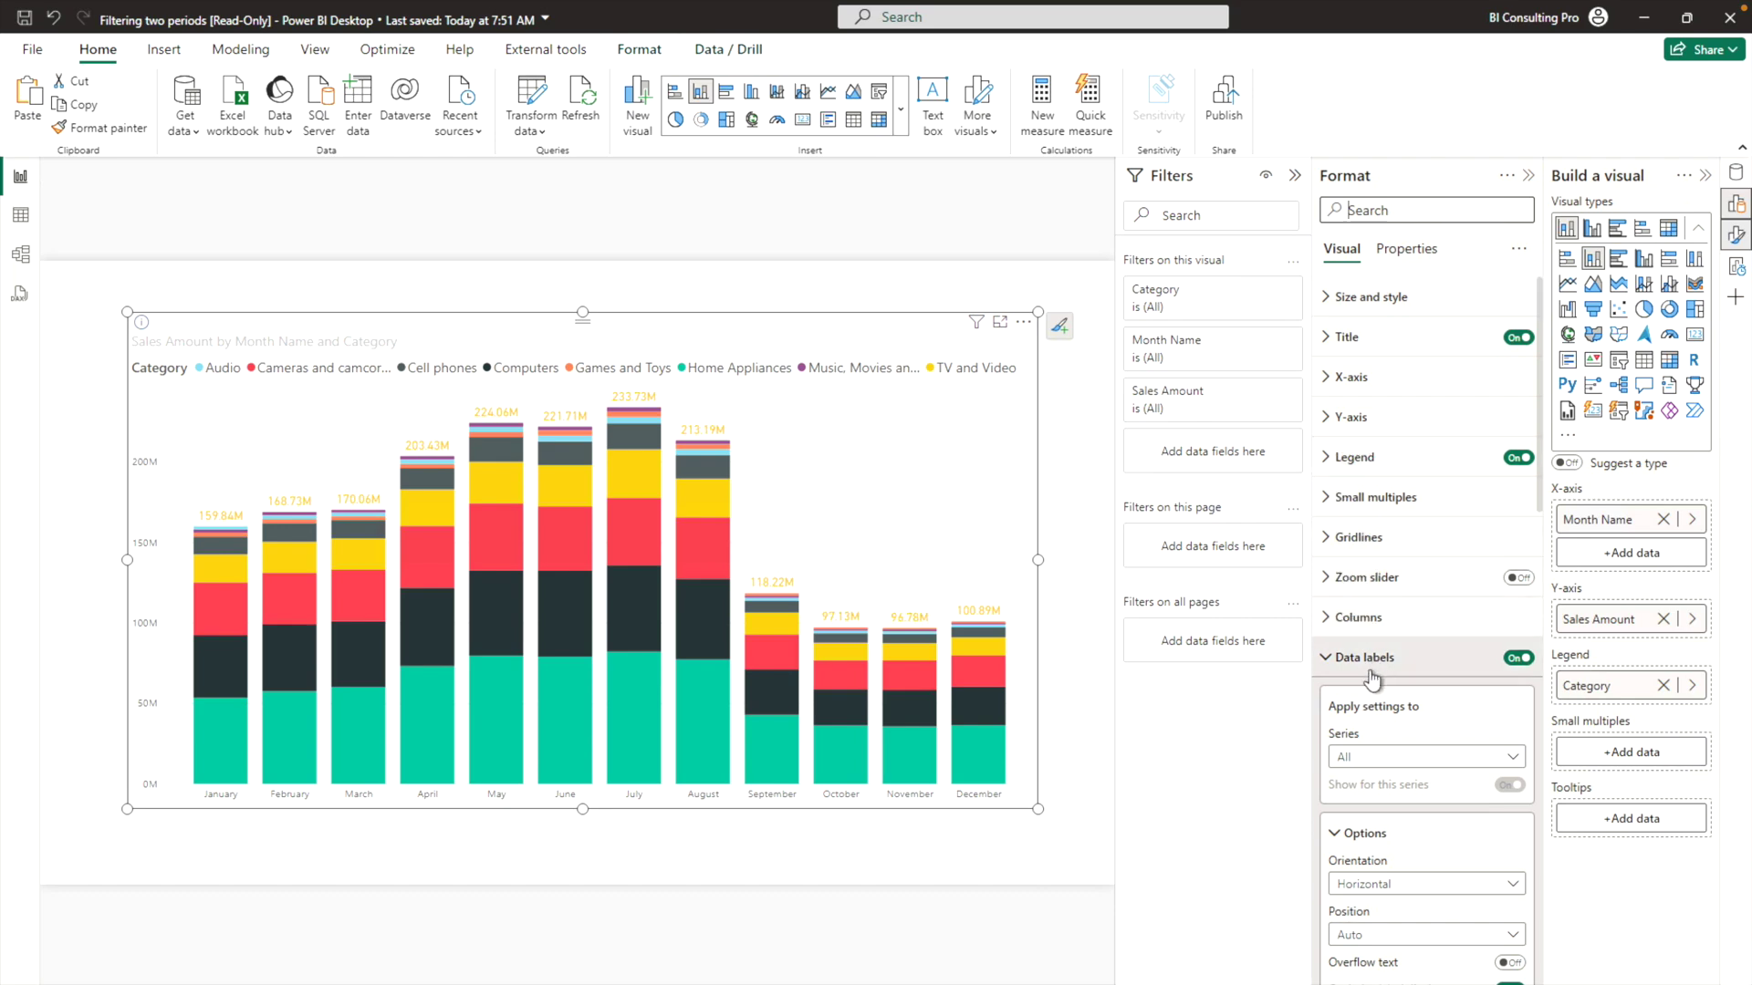
Collapse Data labels and expand Columns, keeping Series set to All
{"action": "scroll", "coordinate": [1379, 719], "scroll_direction": "down", "scroll_amount": 2}
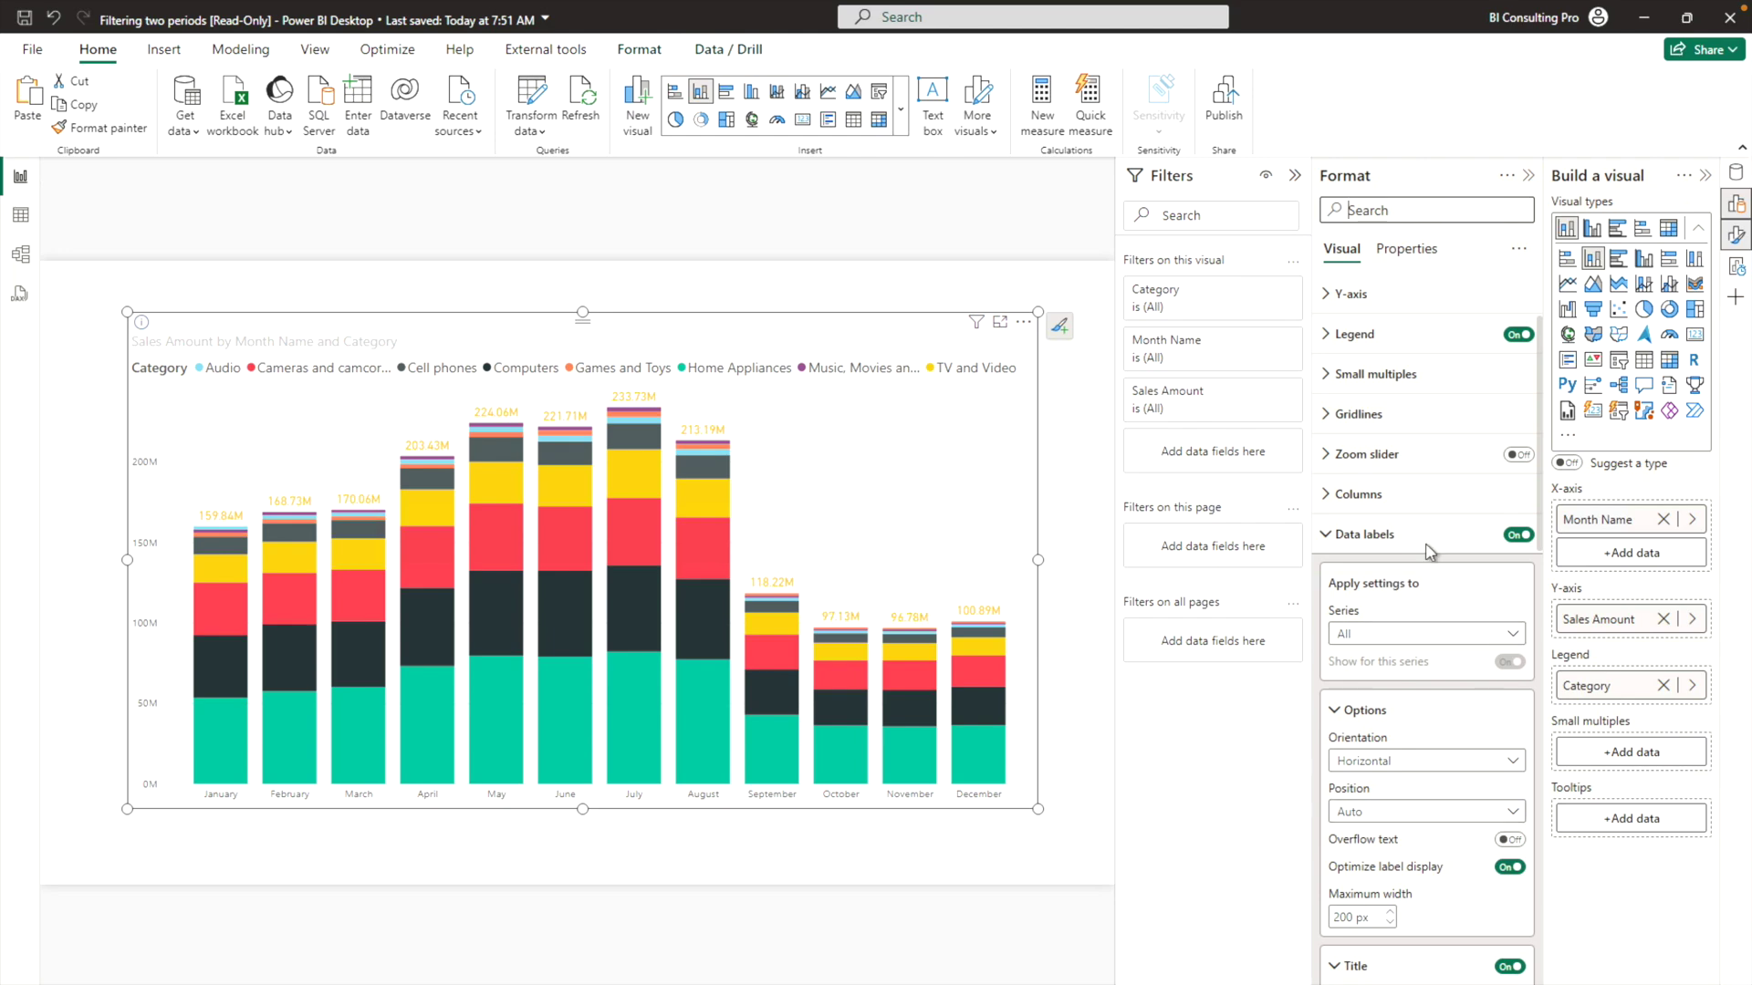
{"action": "left_click", "coordinate": [1332, 538]}
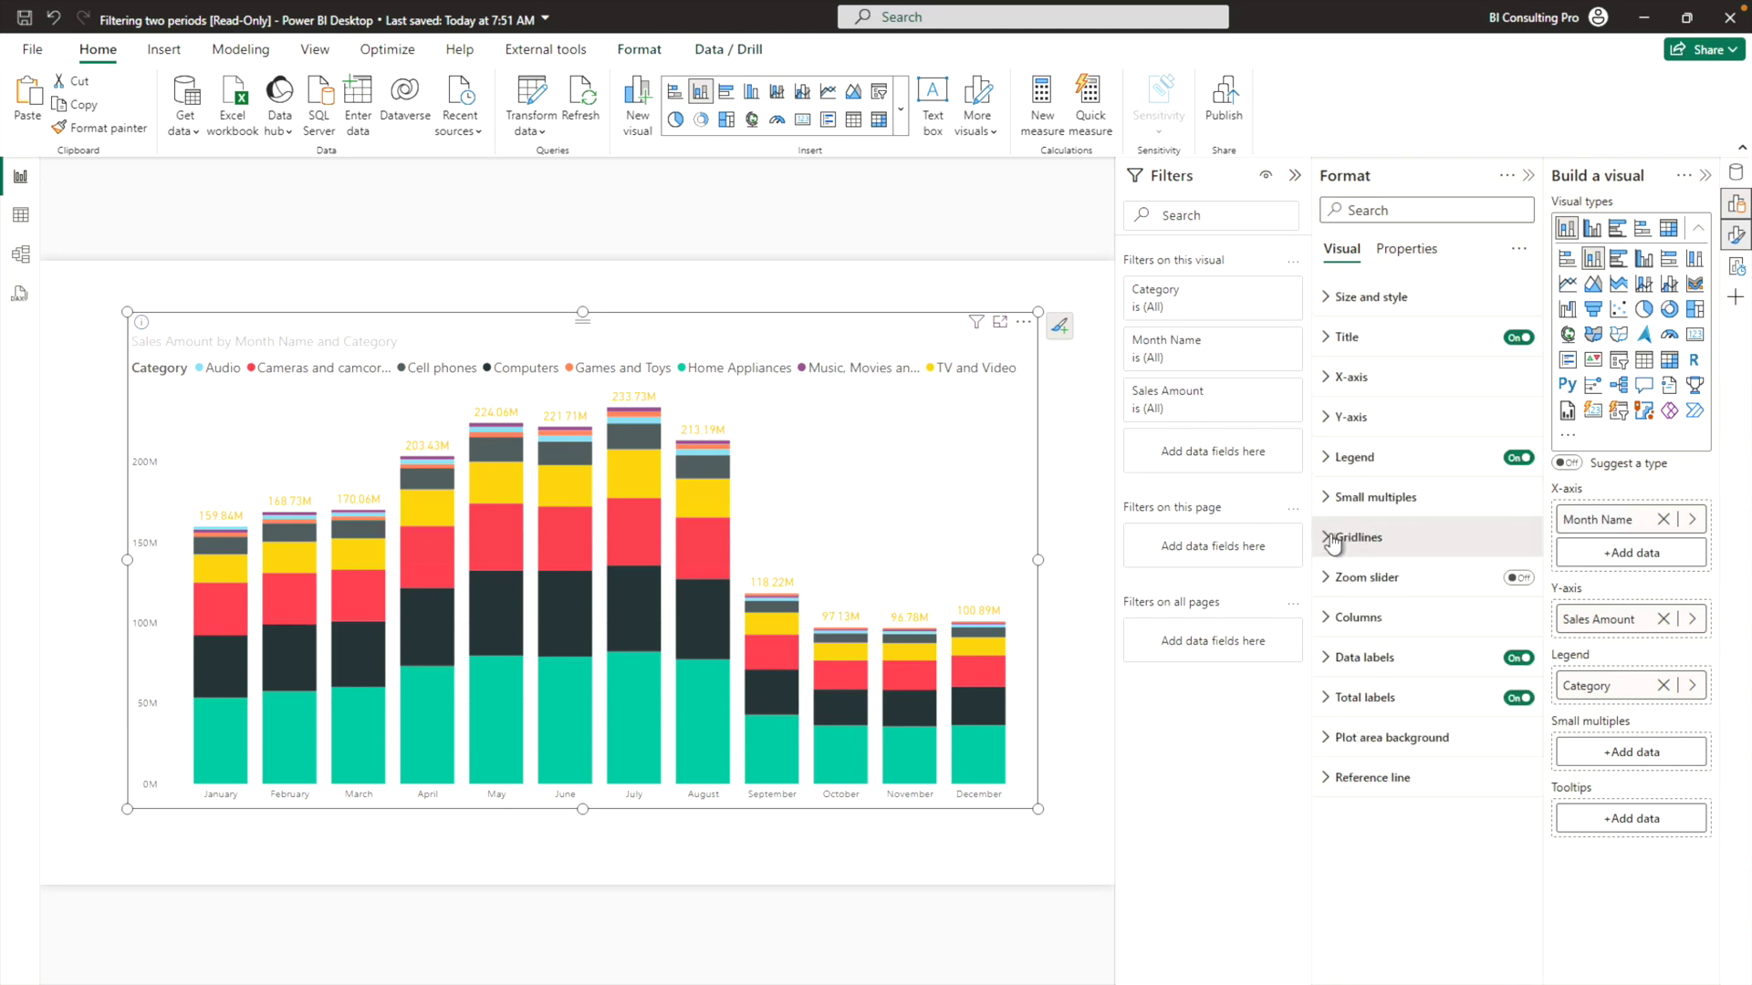
{"action": "left_click", "coordinate": [1341, 620]}
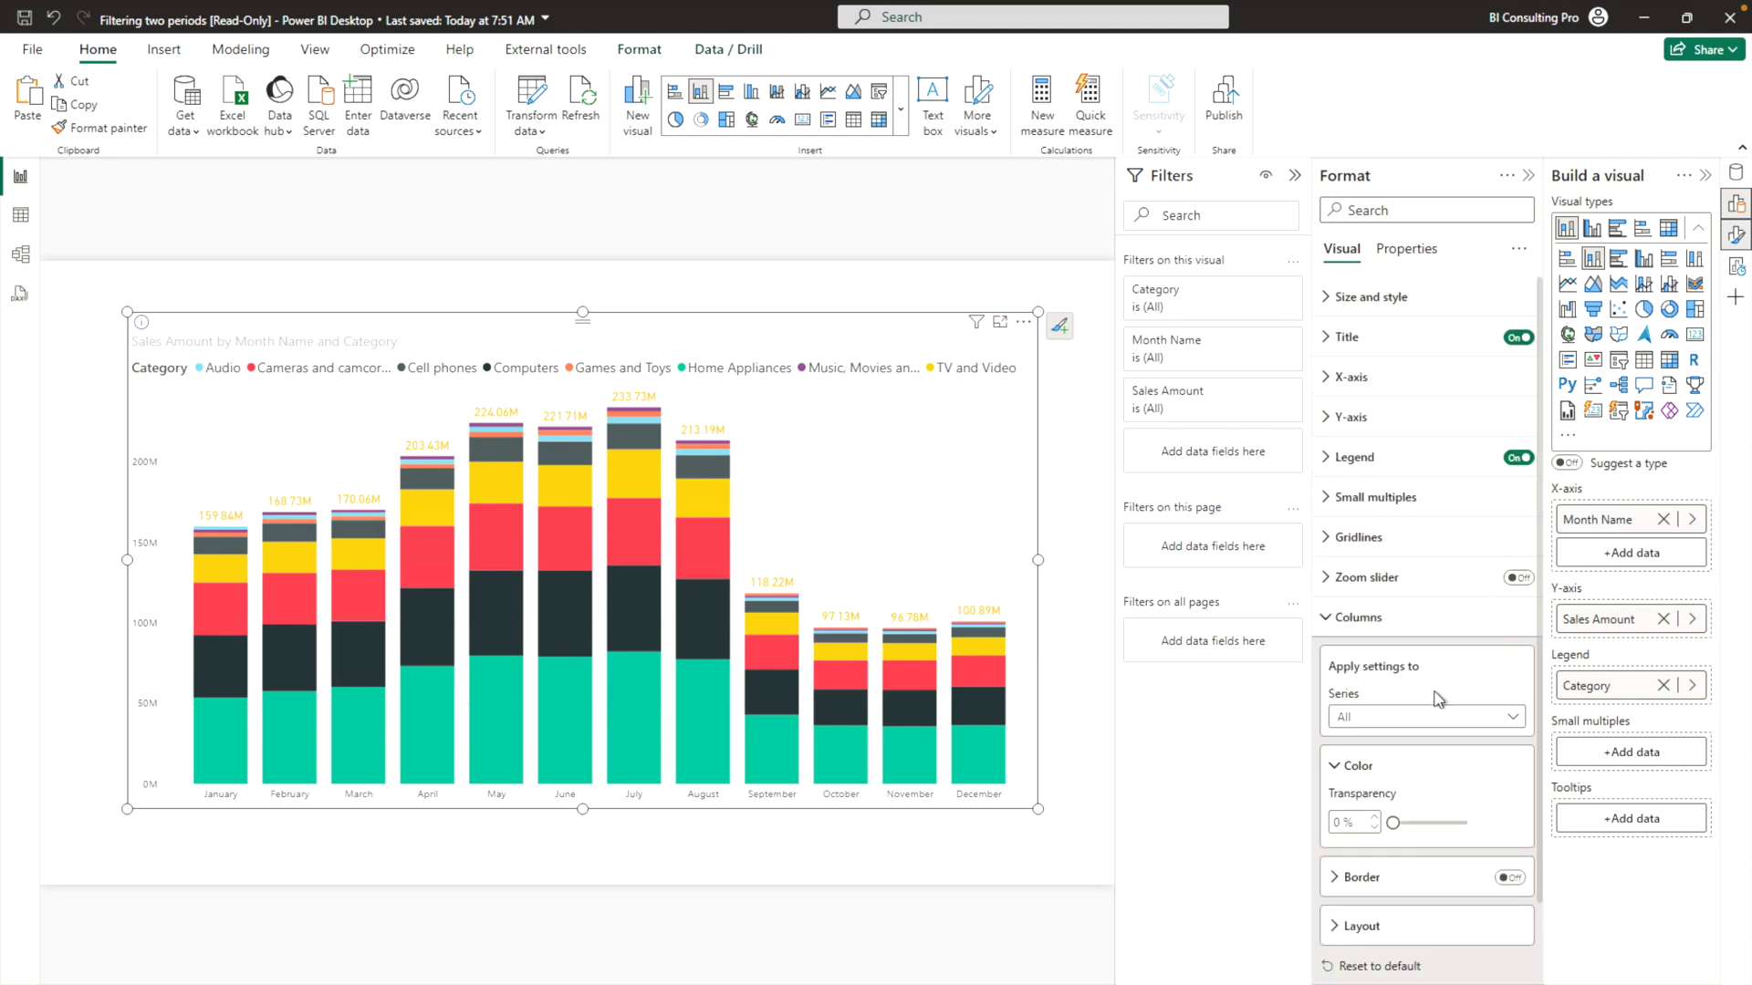
{"action": "scroll", "coordinate": [1439, 700], "scroll_direction": "down", "scroll_amount": 2}
{"action": "left_click", "coordinate": [1396, 585]}
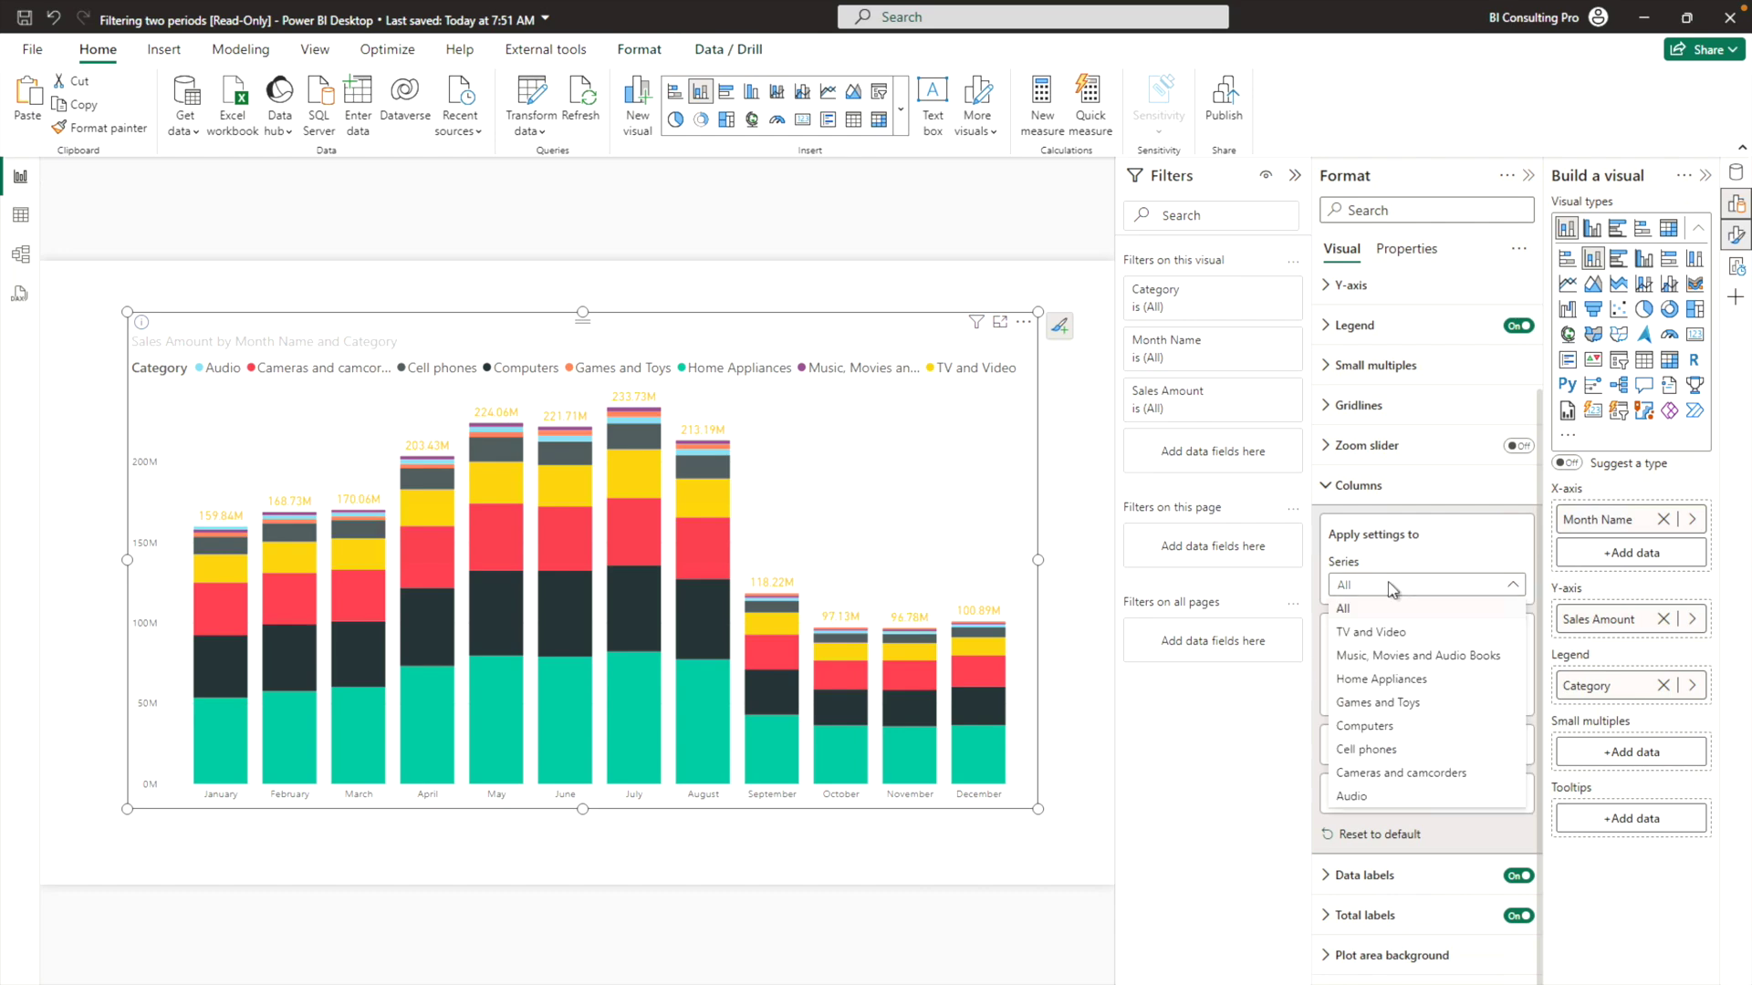
{"action": "left_click", "coordinate": [1423, 547]}
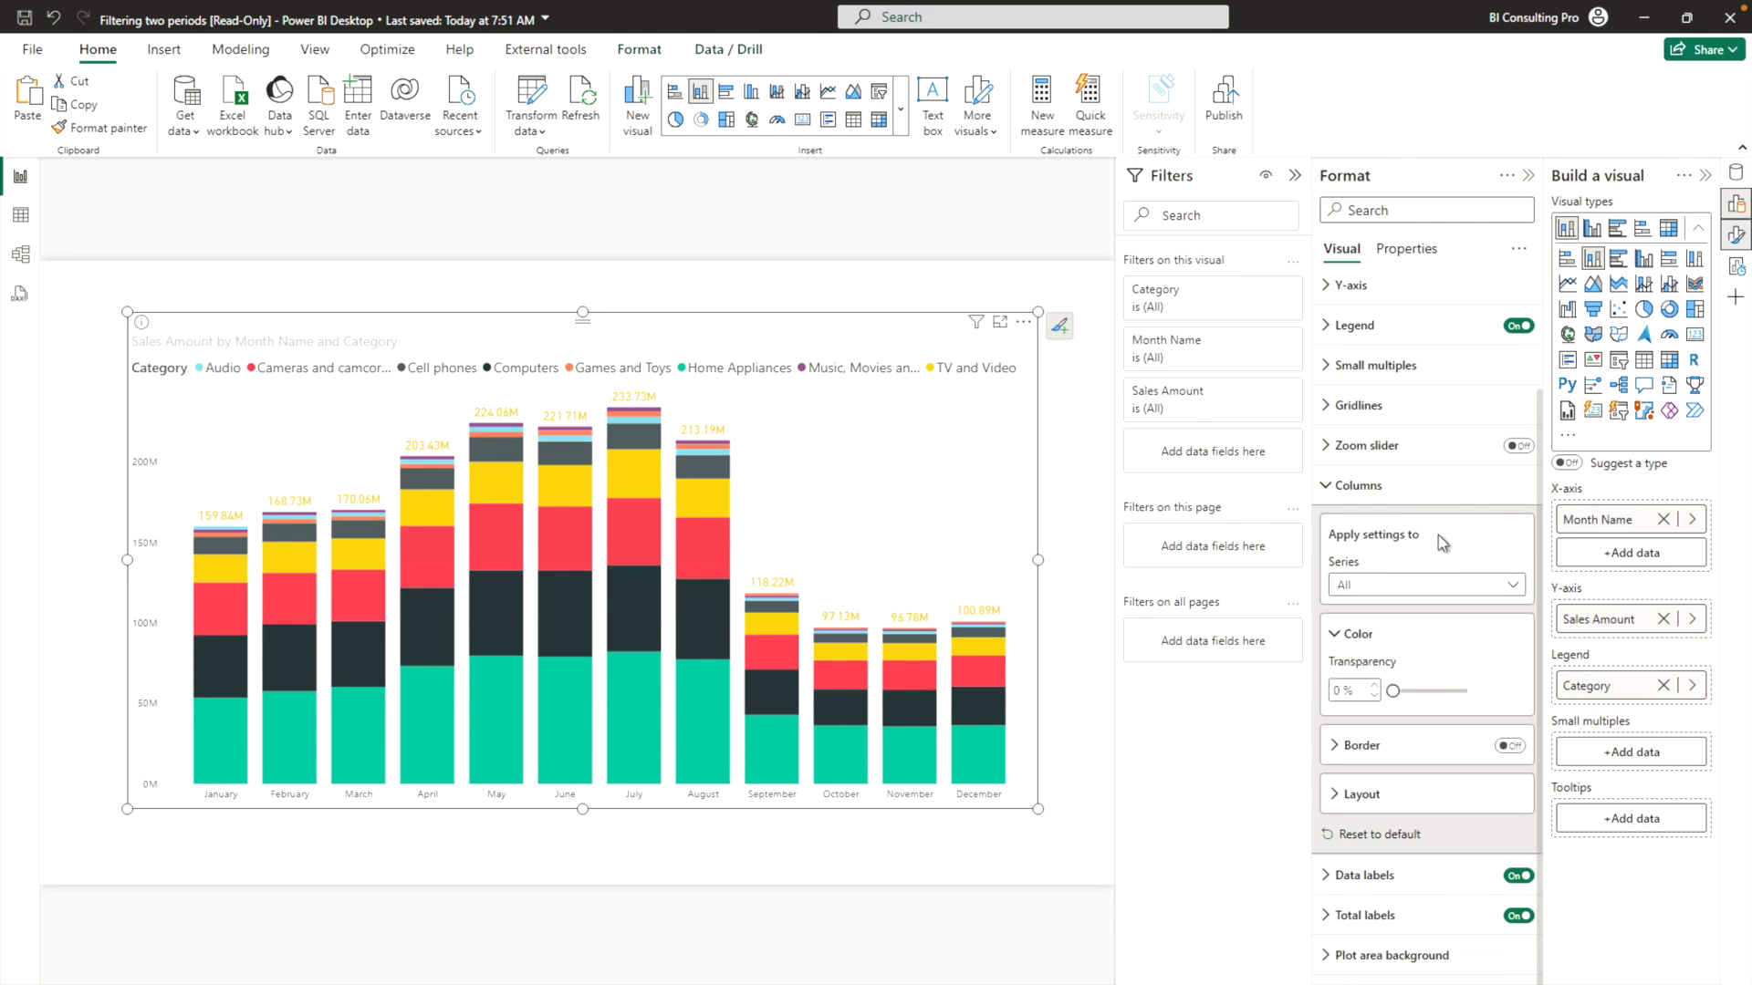
Turn on column borders in dark purple with a width of 2 px
{"action": "left_click", "coordinate": [1506, 748]}
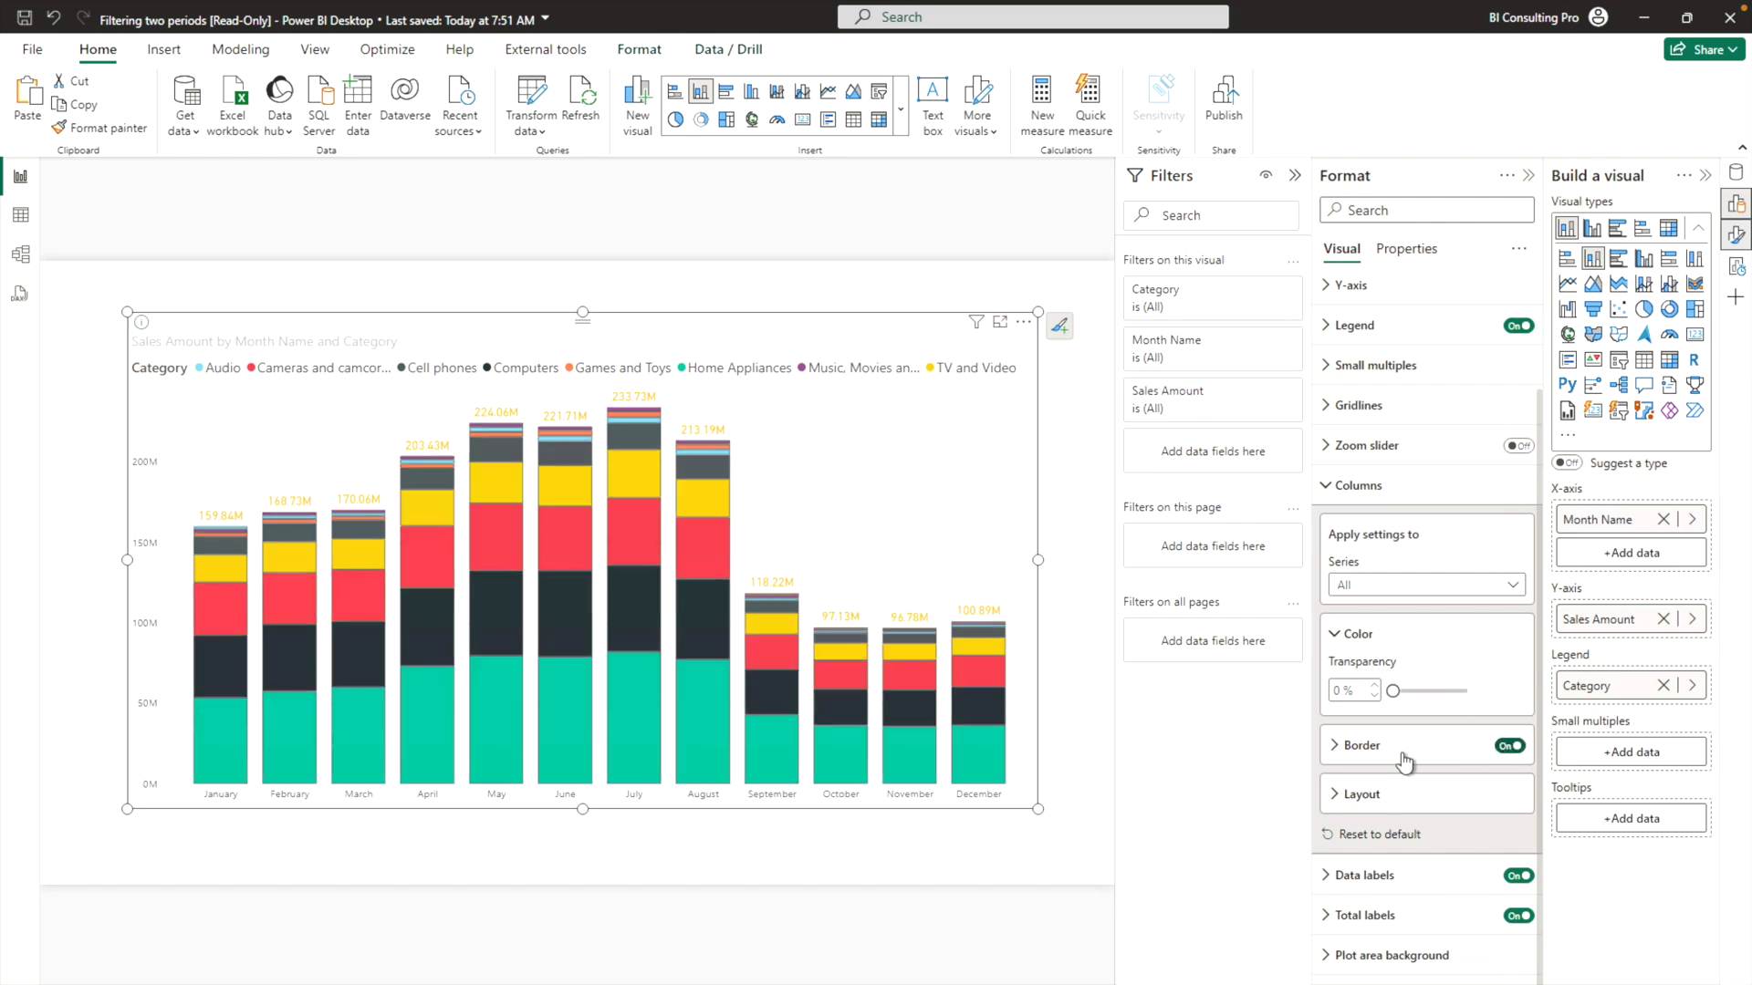
{"action": "left_click", "coordinate": [1333, 756]}
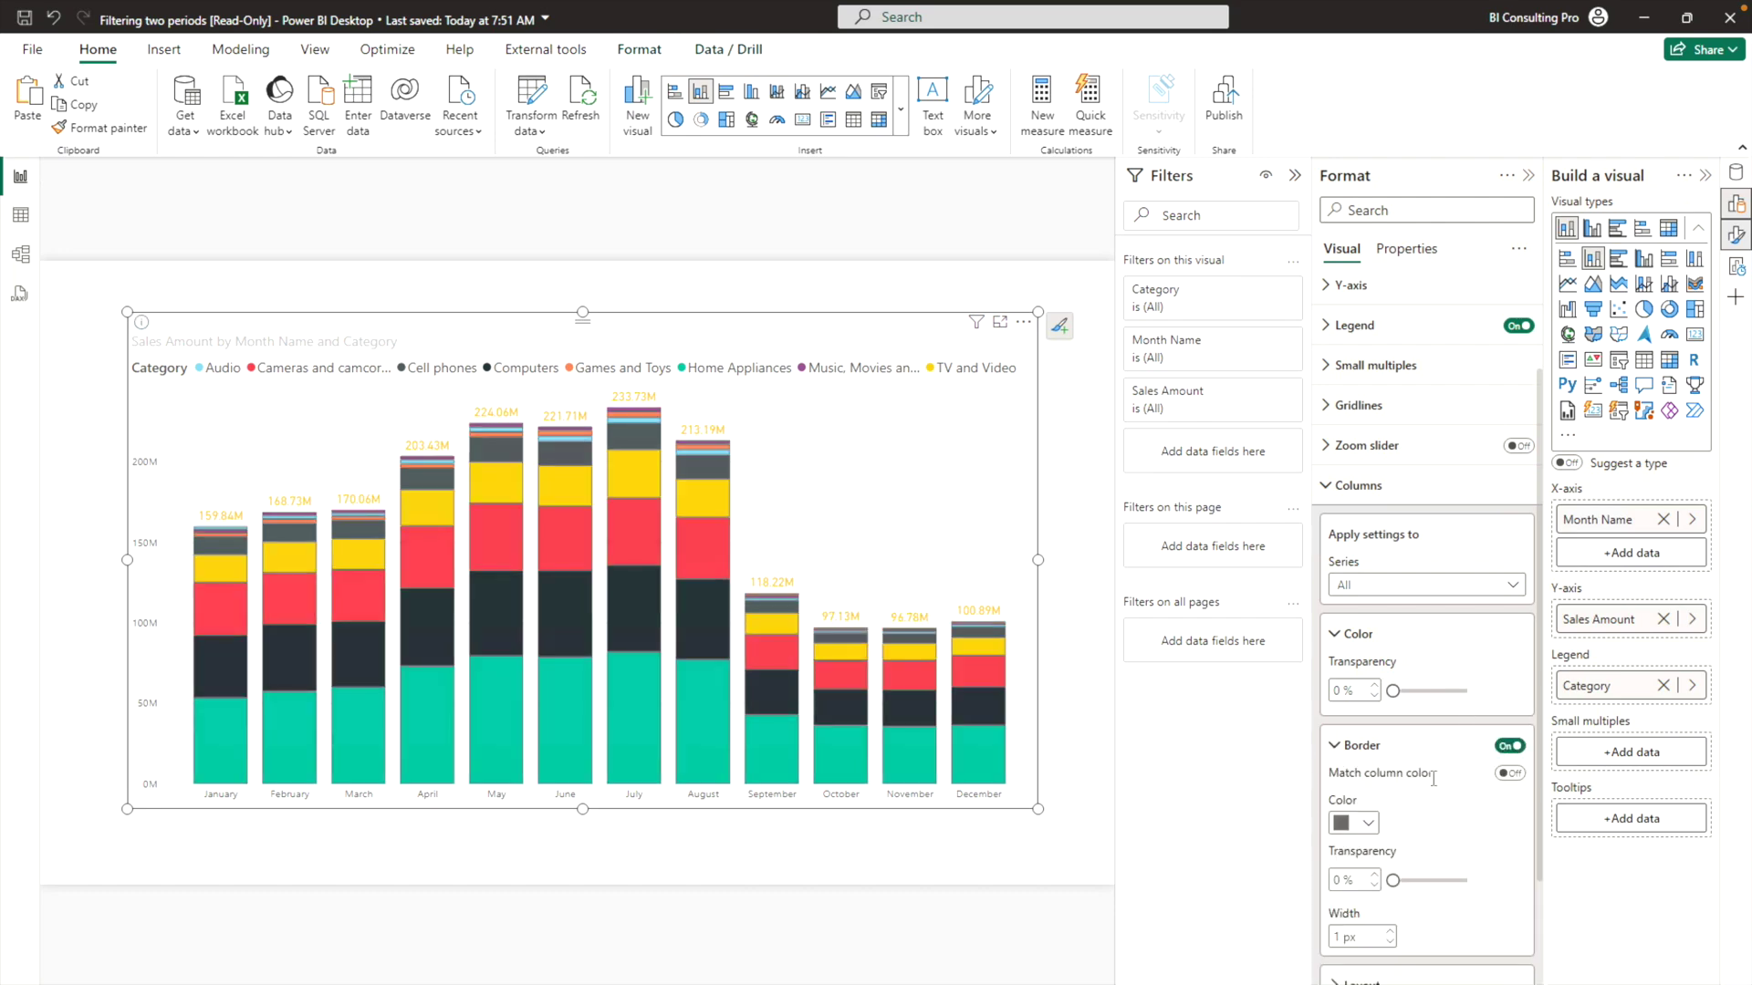
{"action": "left_click", "coordinate": [1368, 824]}
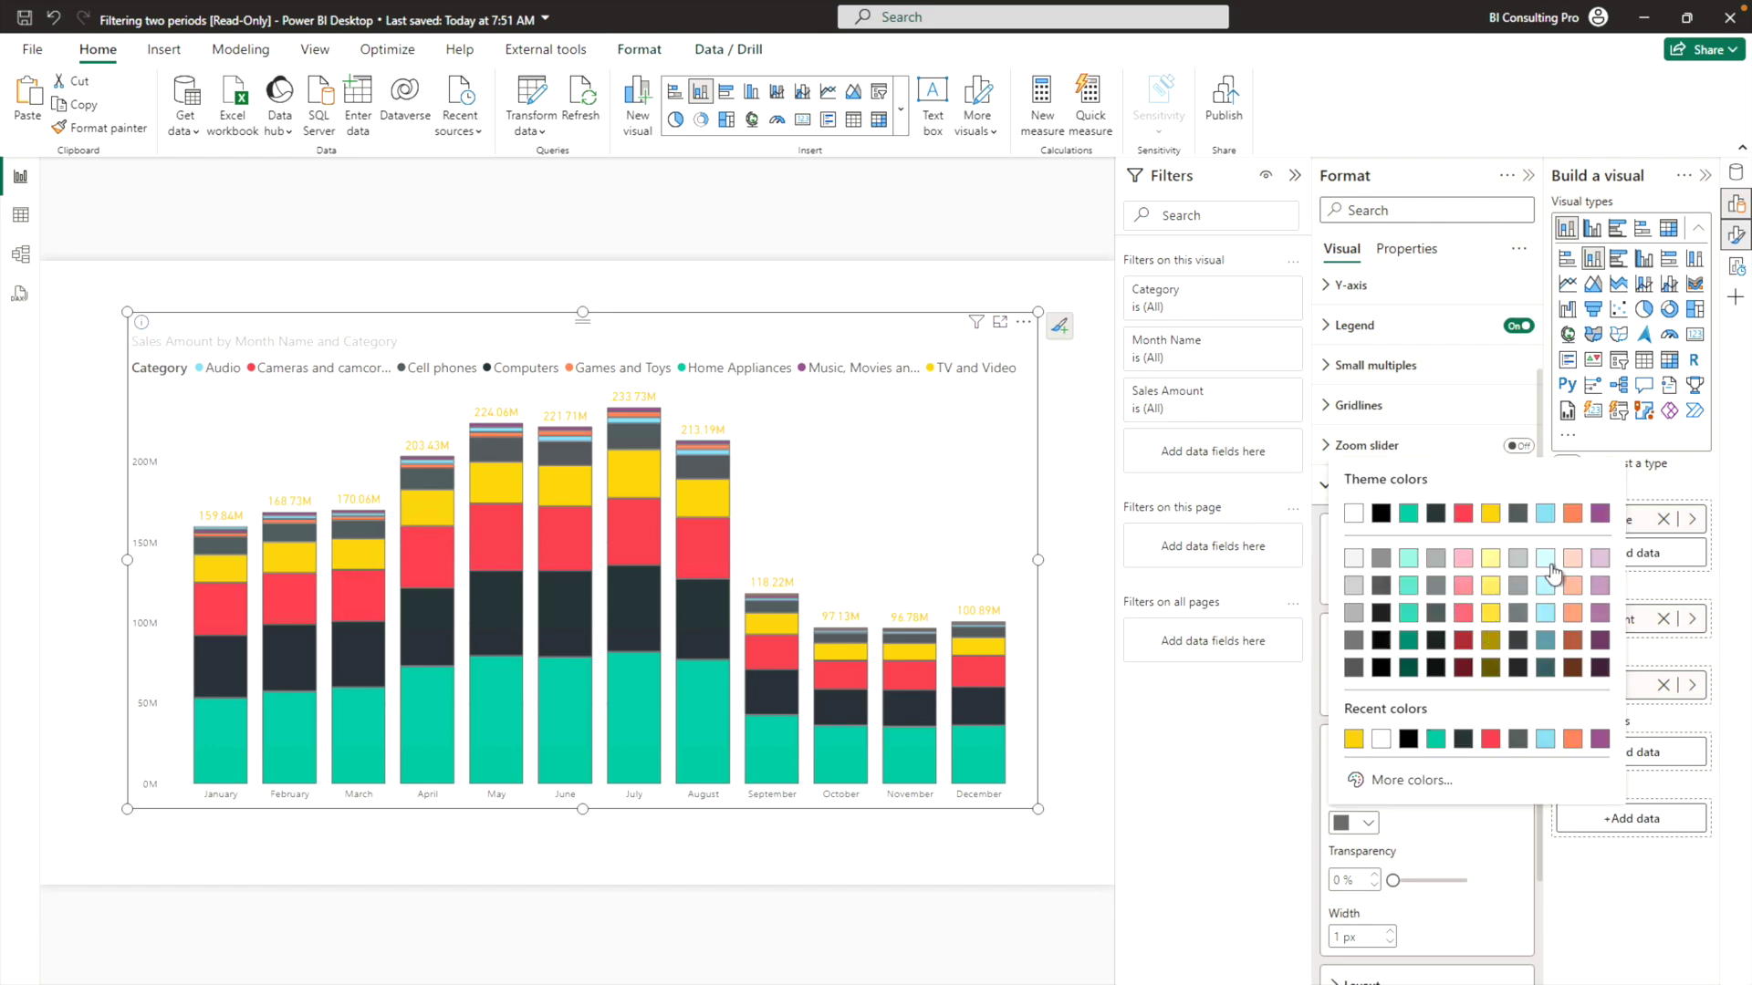
{"action": "left_click", "coordinate": [1600, 669]}
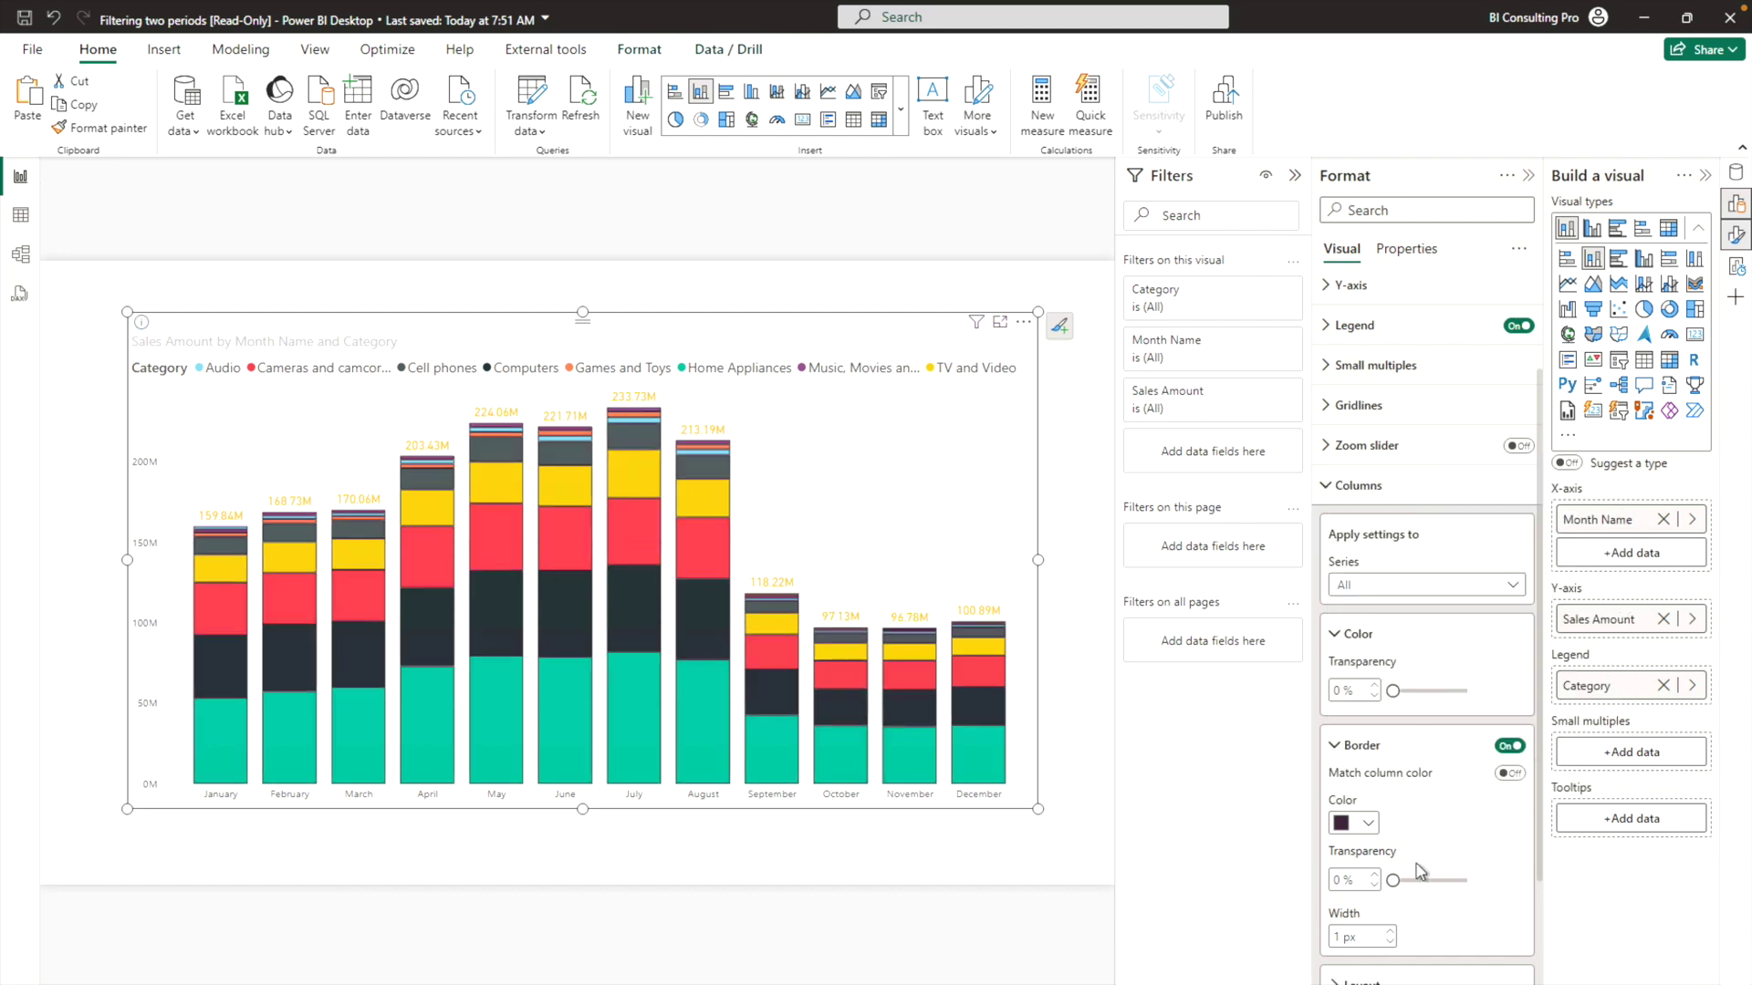
{"action": "left_click", "coordinate": [1394, 934]}
{"action": "type", "text": "2"}
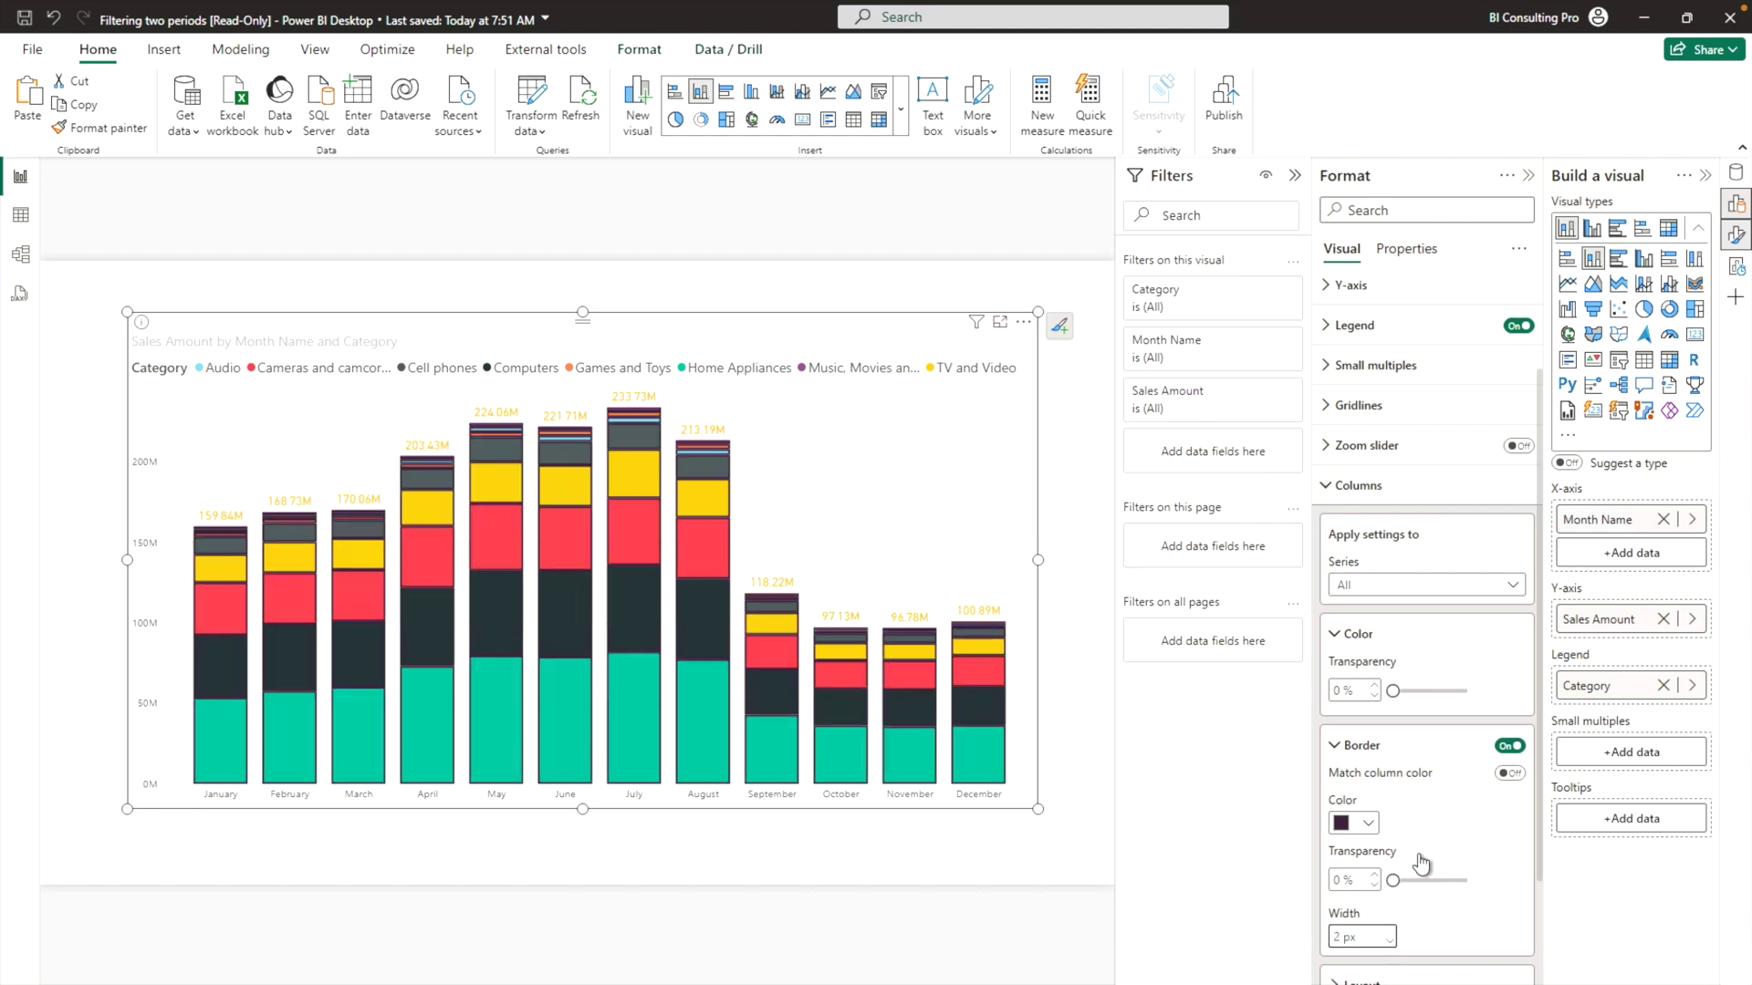
{"action": "scroll", "coordinate": [1477, 794], "scroll_direction": "down", "scroll_amount": 3}
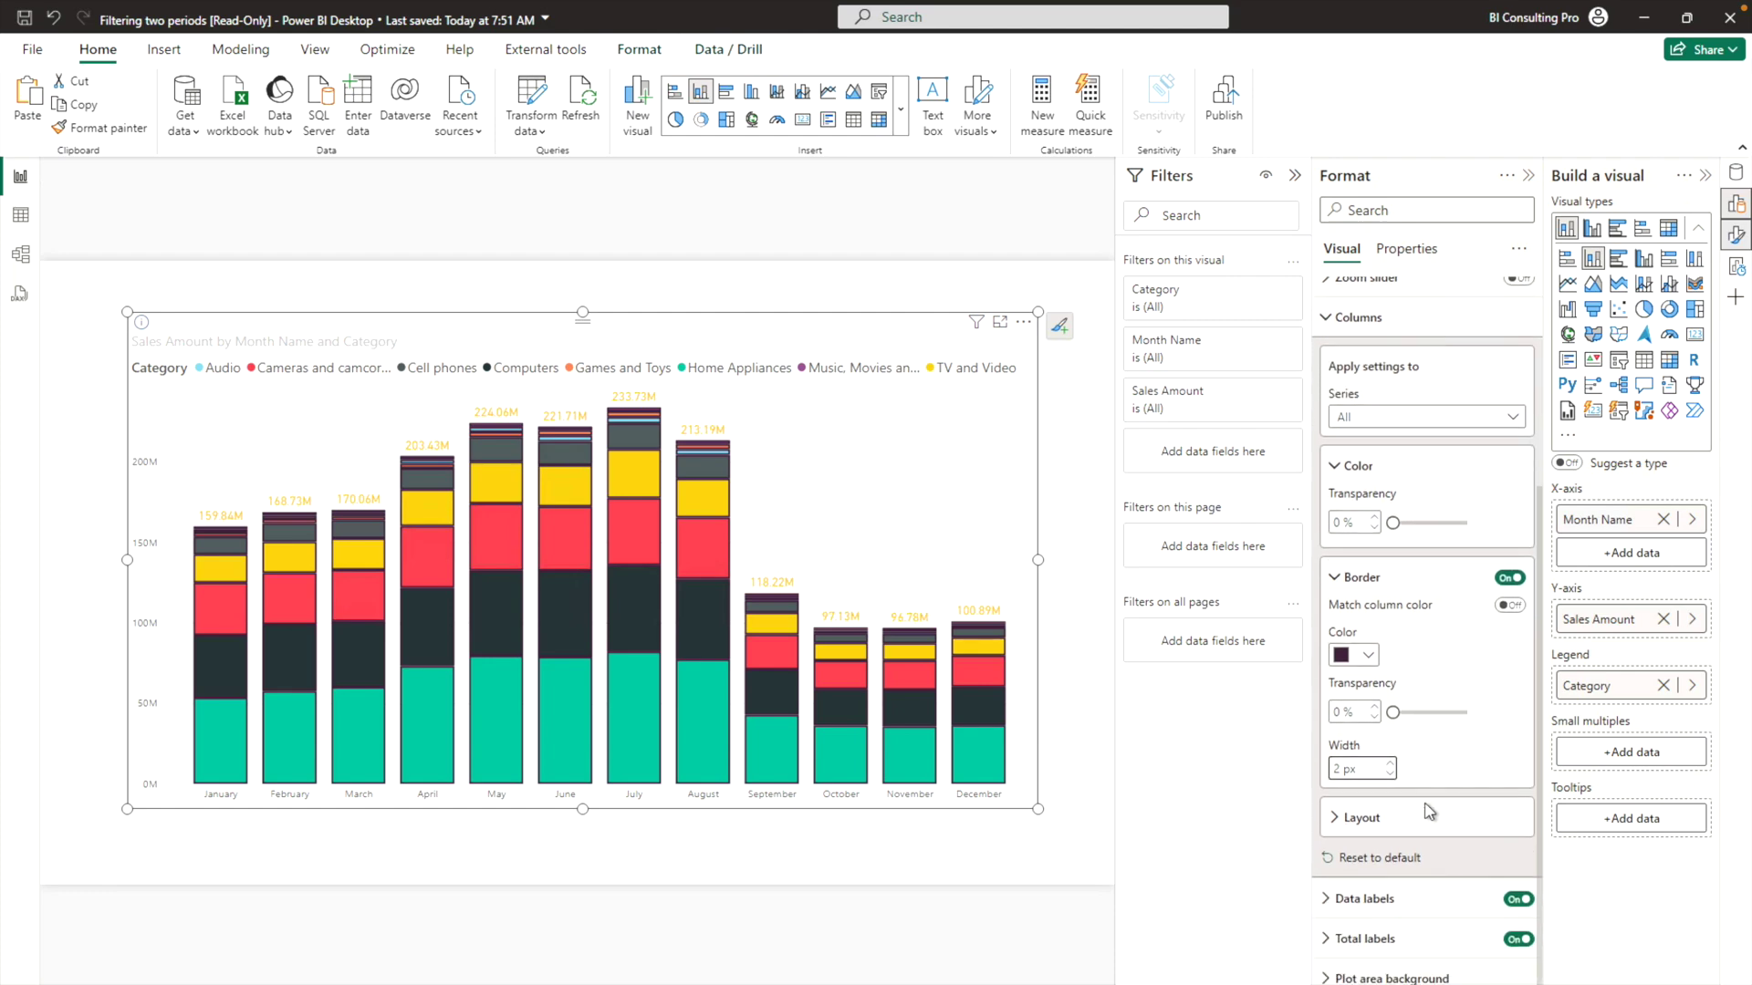
{"action": "left_click", "coordinate": [1336, 818]}
Set Space between series to 3 px, enable Series explosion, and switch to a ribbon chart
{"action": "scroll", "coordinate": [1425, 840], "scroll_direction": "down", "scroll_amount": 2}
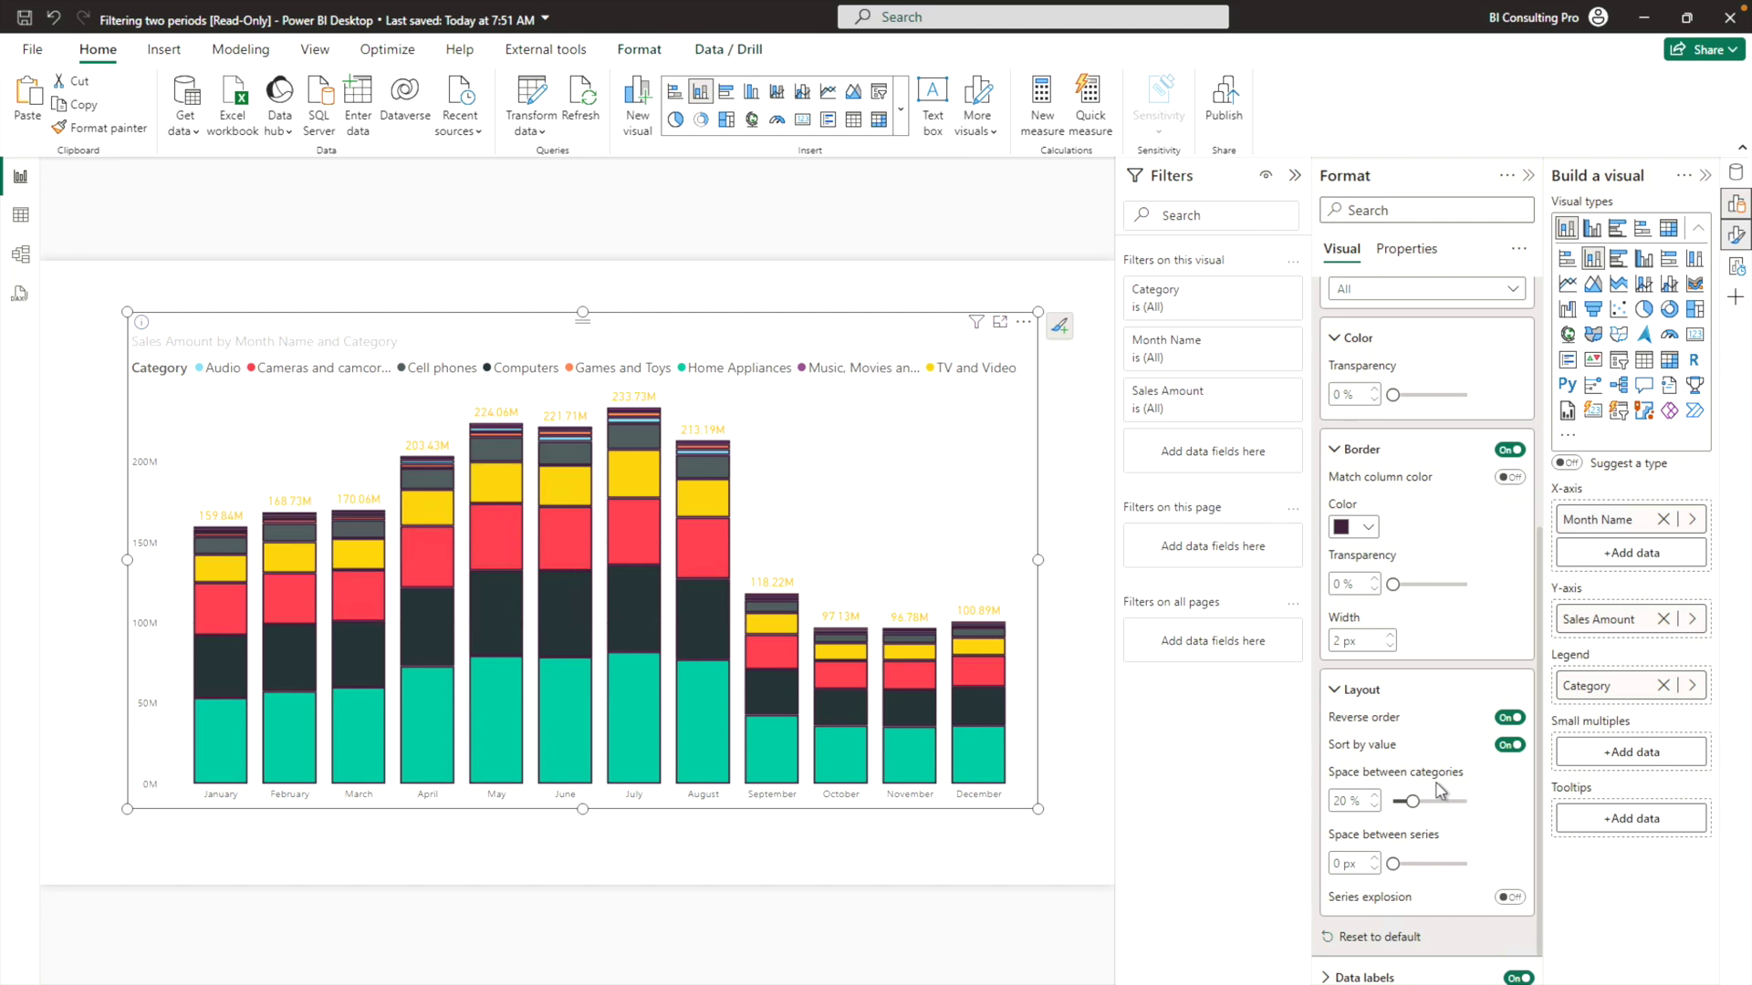
{"action": "mouse_move", "coordinate": [1417, 811]}
{"action": "left_mouse_down"}
{"action": "mouse_move", "coordinate": [1469, 796]}
{"action": "mouse_move", "coordinate": [1413, 802]}
{"action": "left_mouse_up"}
{"action": "left_click_drag", "start_coordinate": [1392, 864], "coordinate": [1408, 865]}
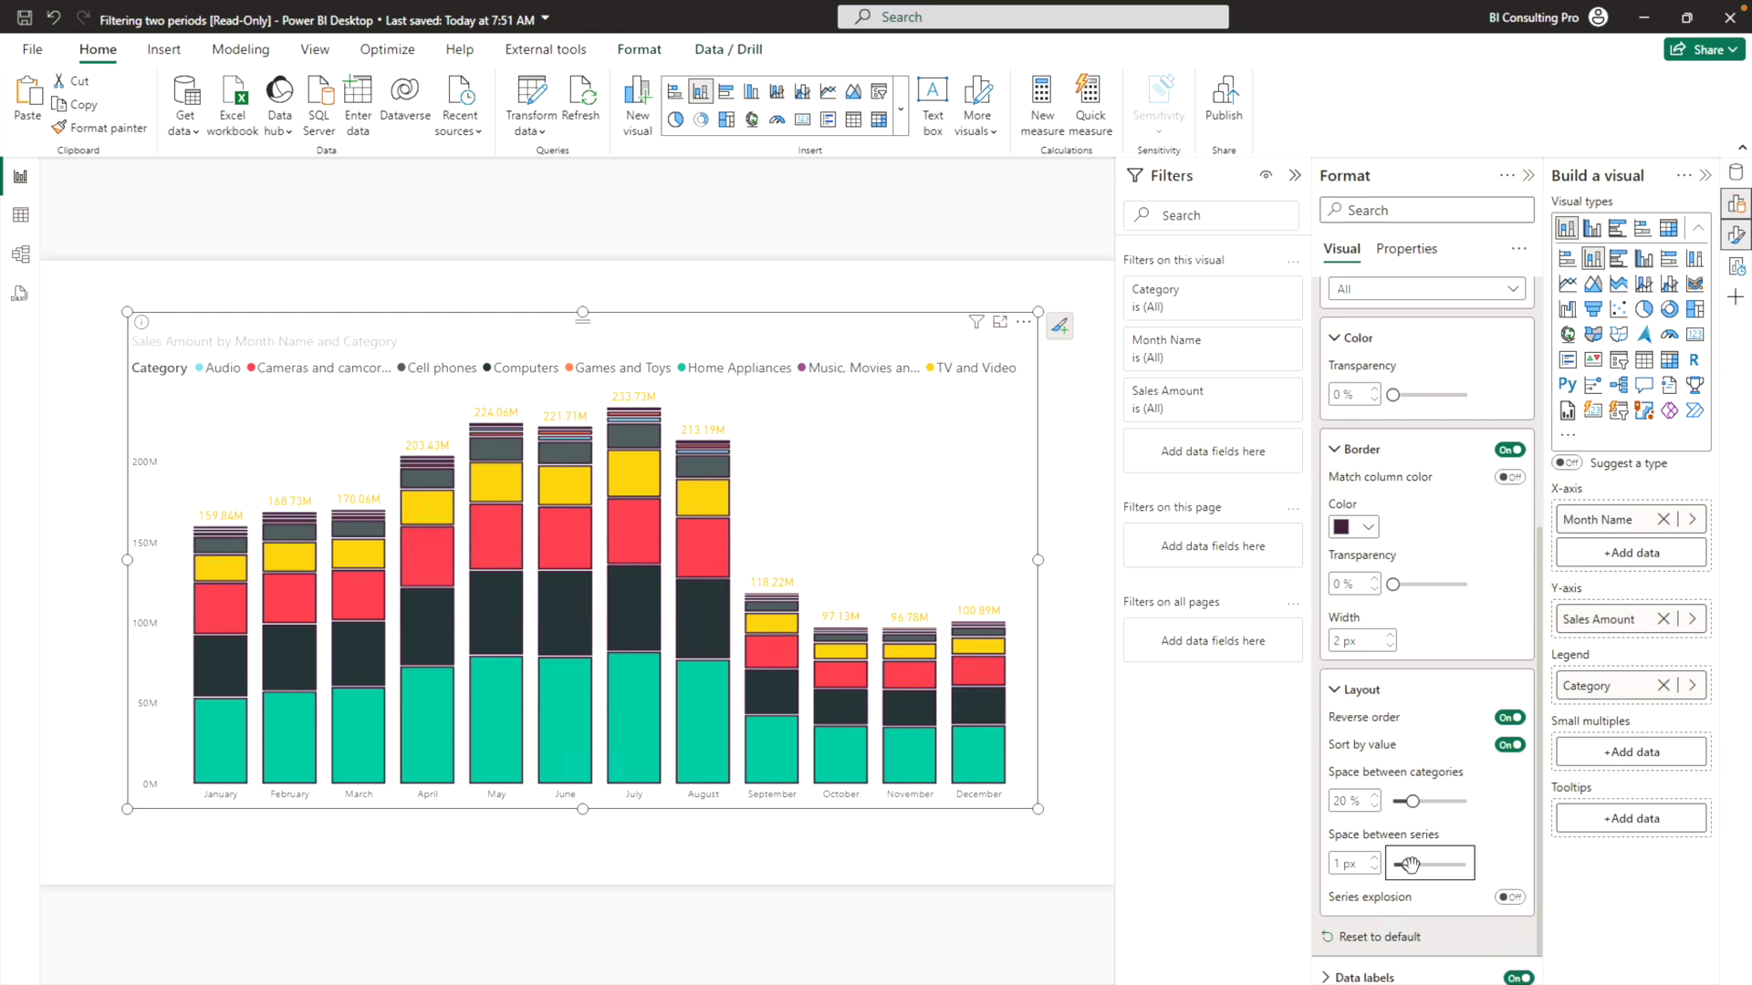
{"action": "left_click_drag", "start_coordinate": [1408, 865], "coordinate": [1436, 864]}
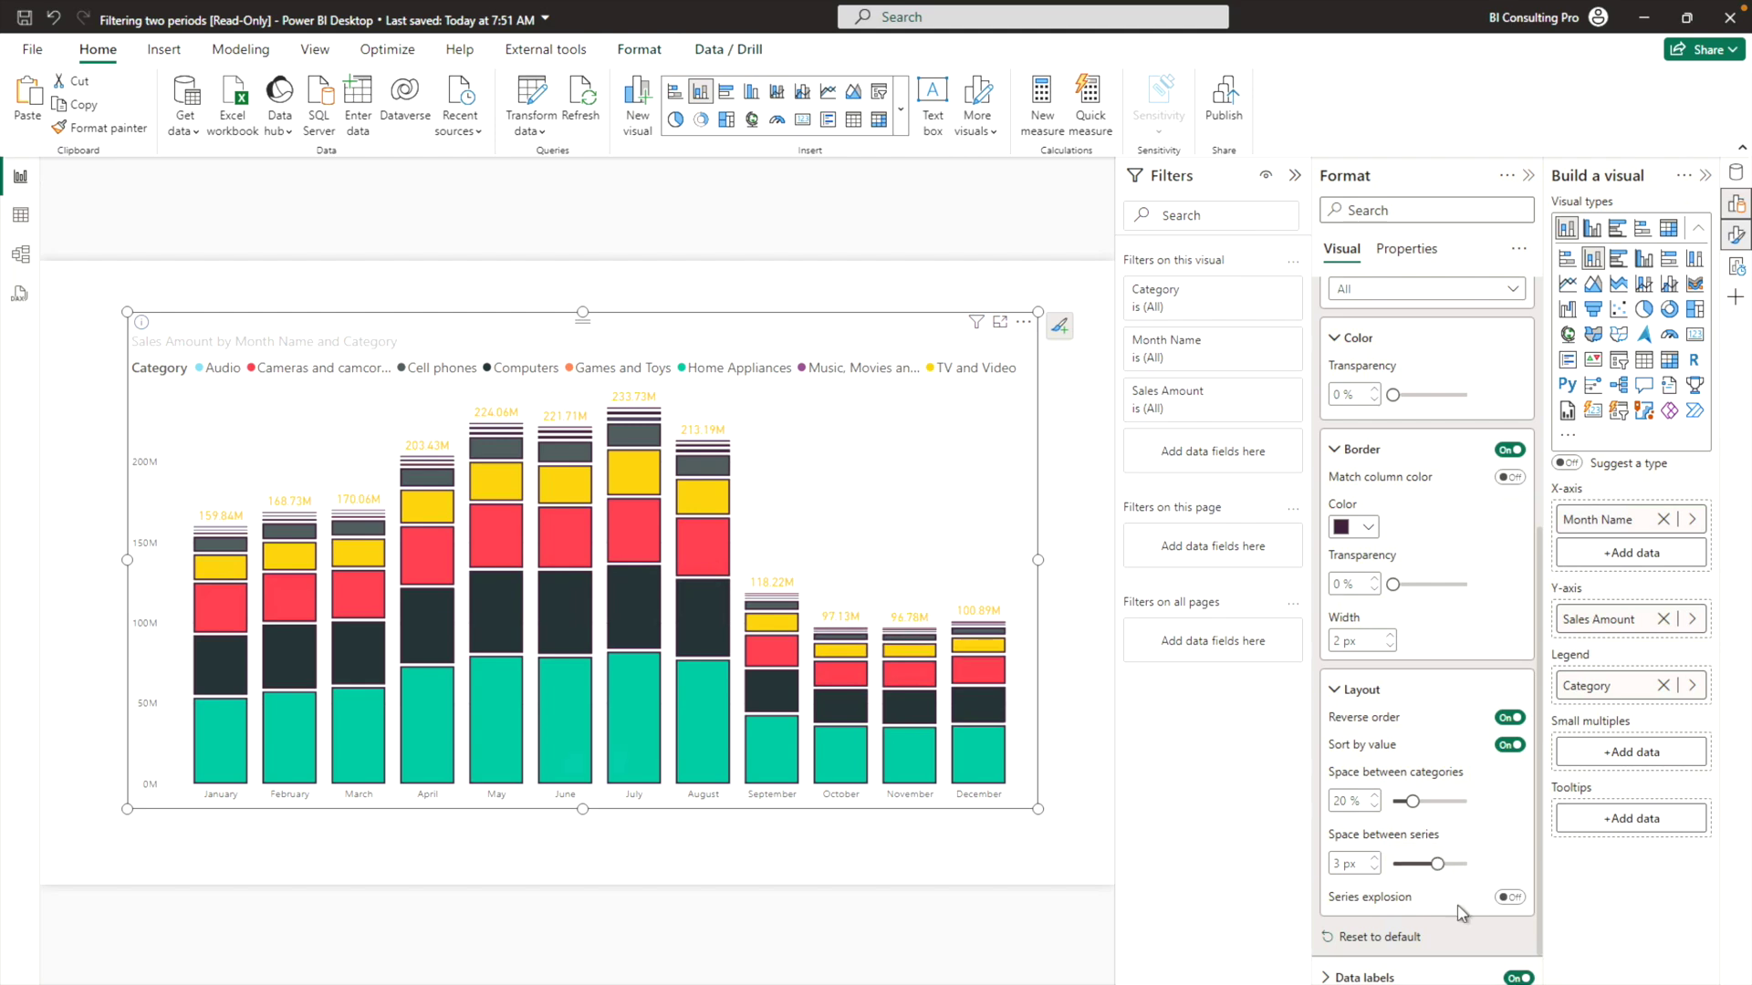
{"action": "left_click", "coordinate": [1509, 898]}
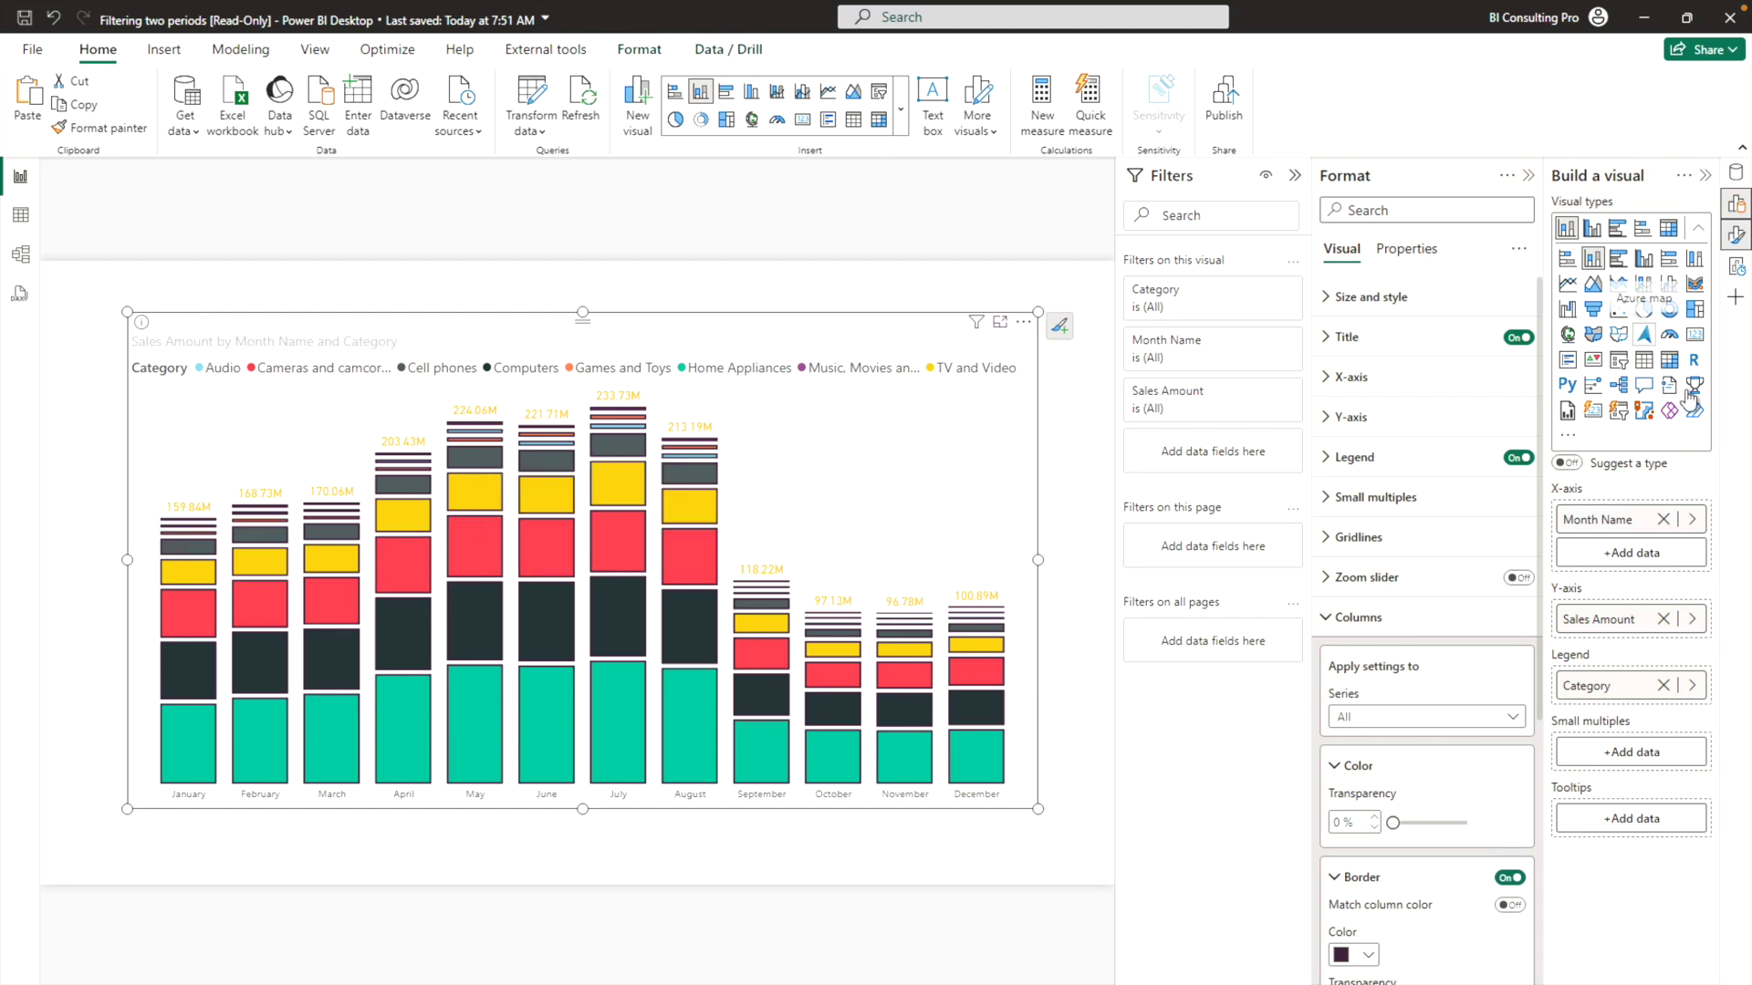
{"action": "left_click", "coordinate": [1694, 283]}
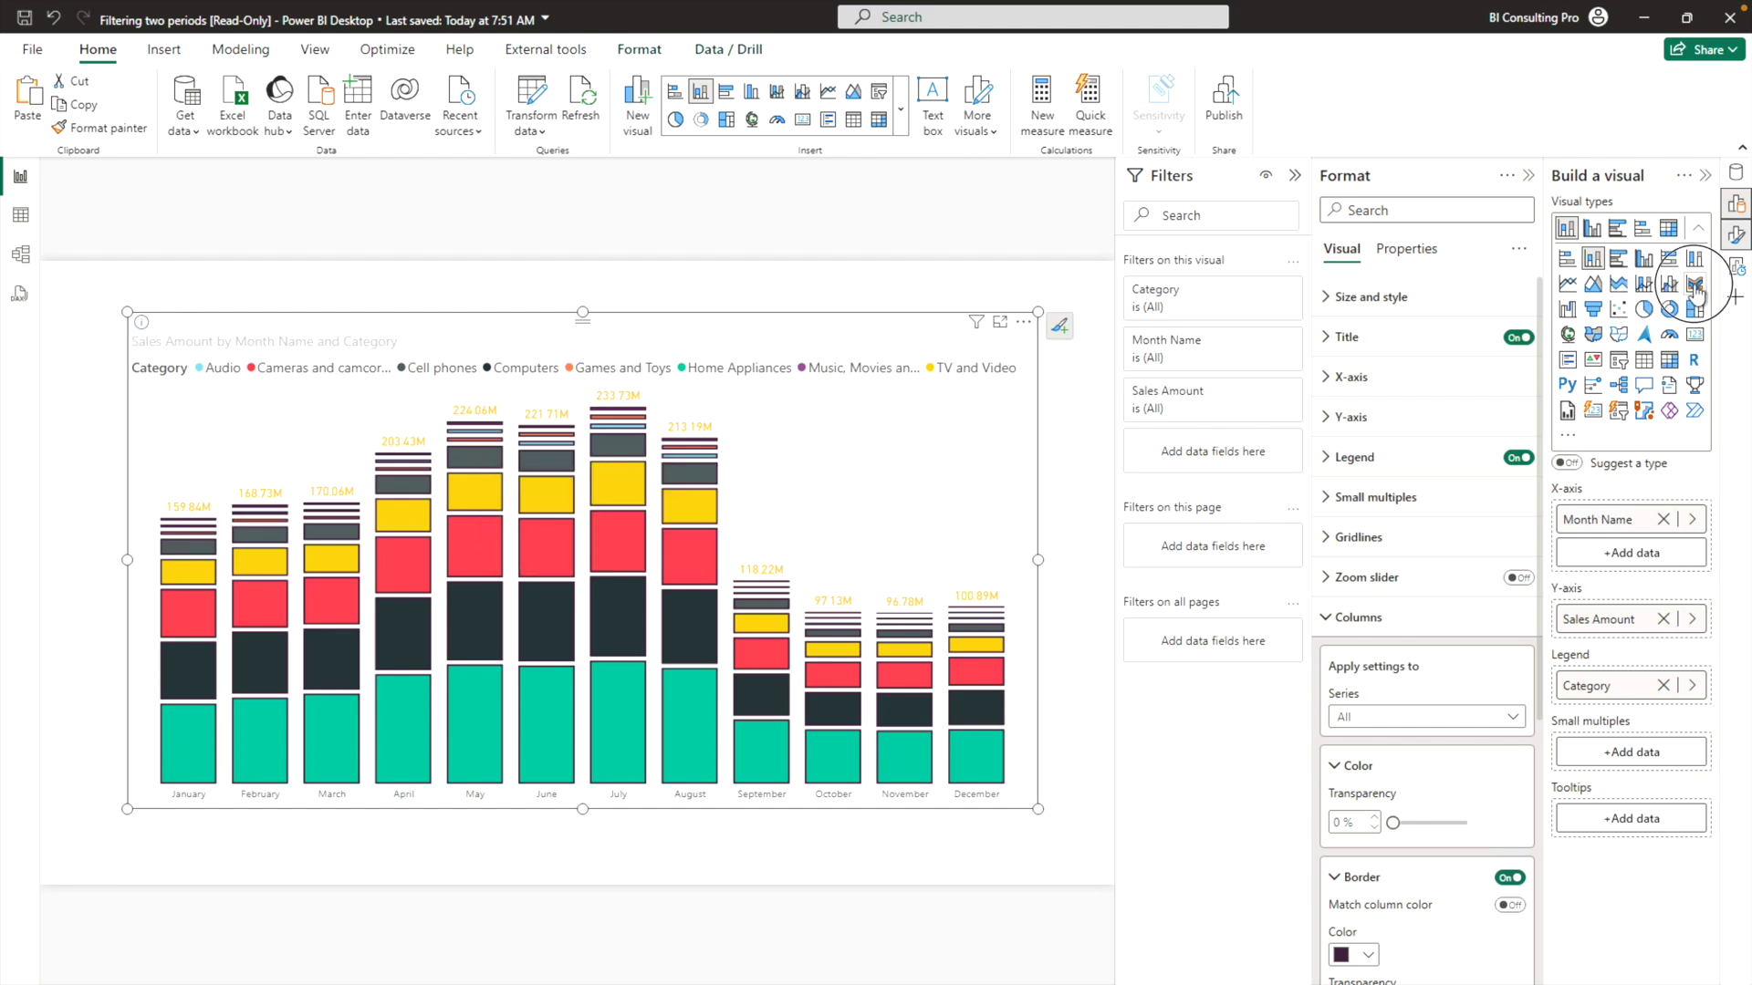